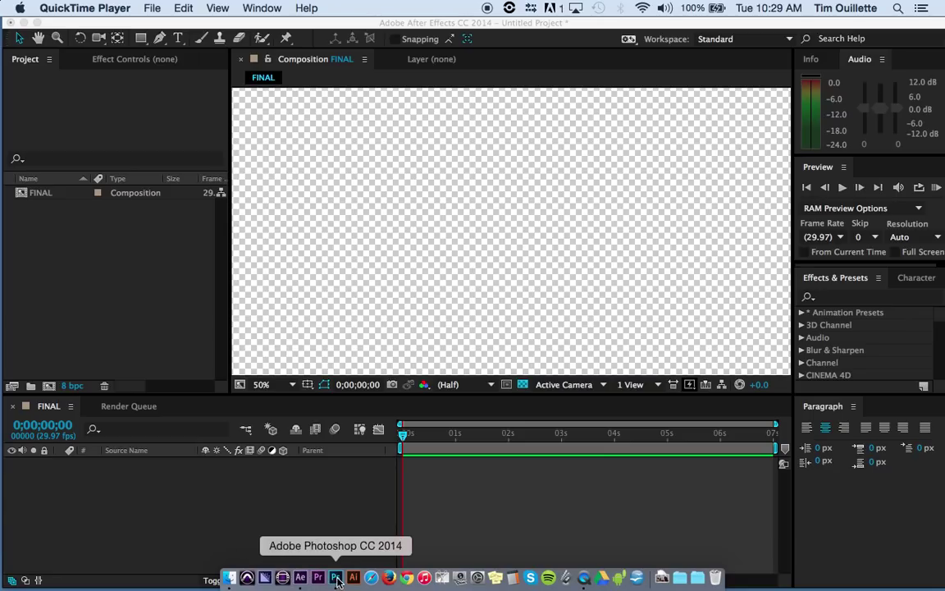
Switch from After Effects to Photoshop and reposition the NBC logo on its canvas.
drag(616, 25, 610, 2)
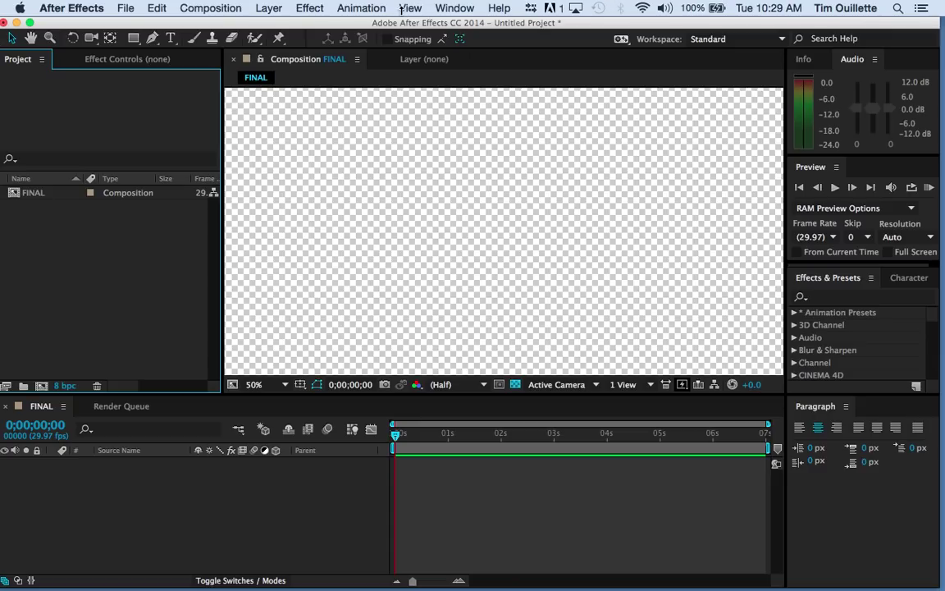
drag(397, 28, 403, 4)
click(381, 232)
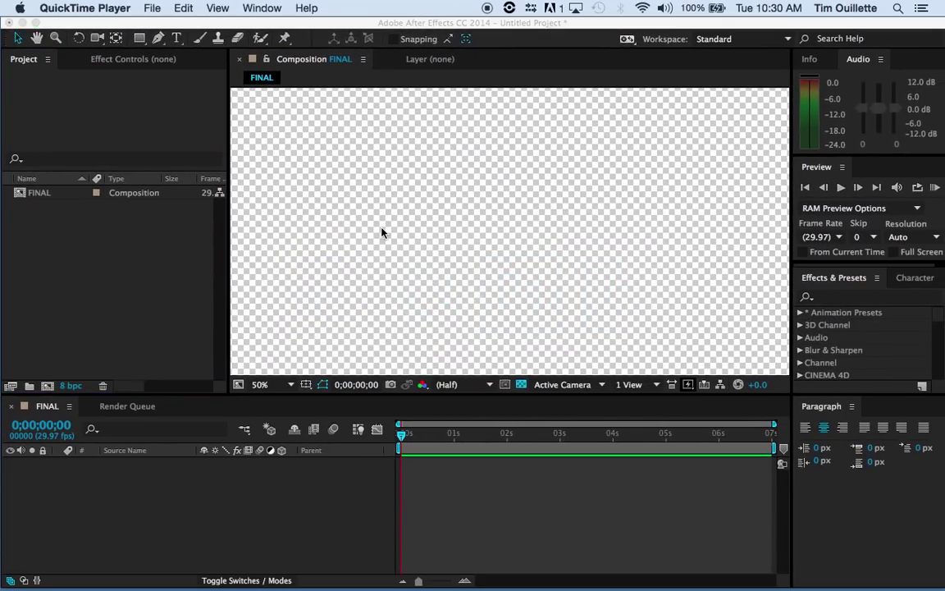
key(super+Tab)
key(super+Tab)
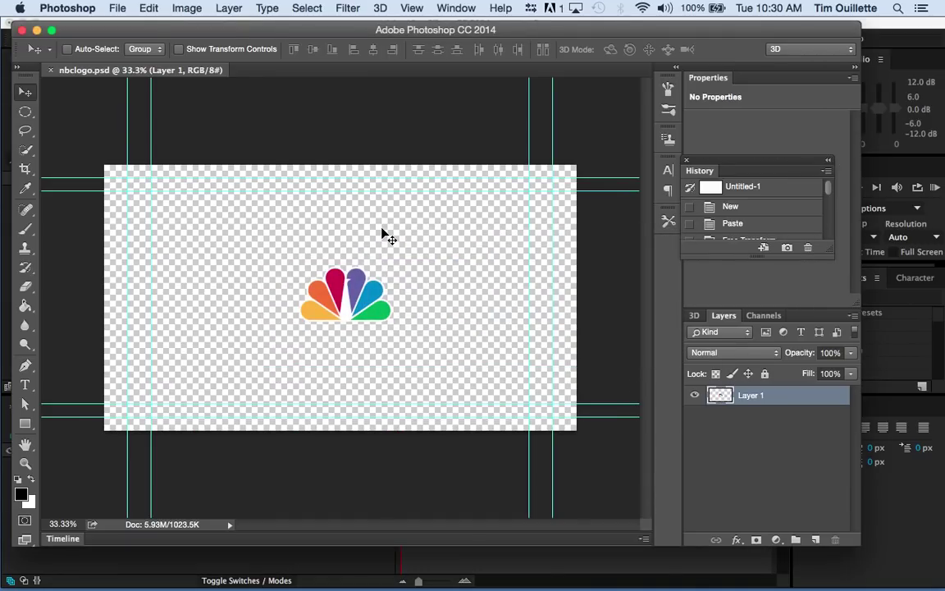
mouse_move(353, 301)
mouse_down()
mouse_move(366, 314)
mouse_move(345, 303)
mouse_move(353, 301)
mouse_up()
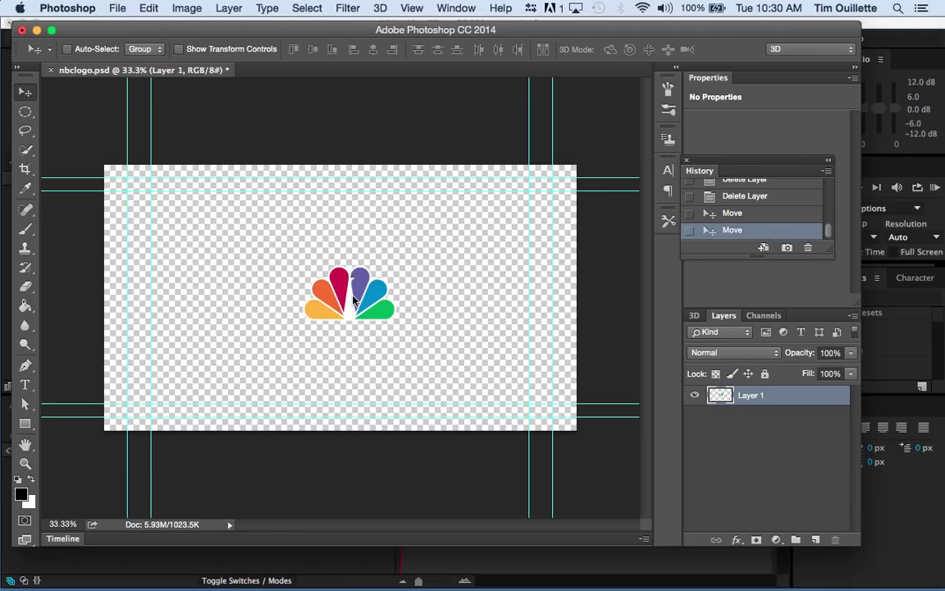
Open perd.jpg as a second document, then zoom in and back out to view the whole photo.
key(super+o)
click(548, 141)
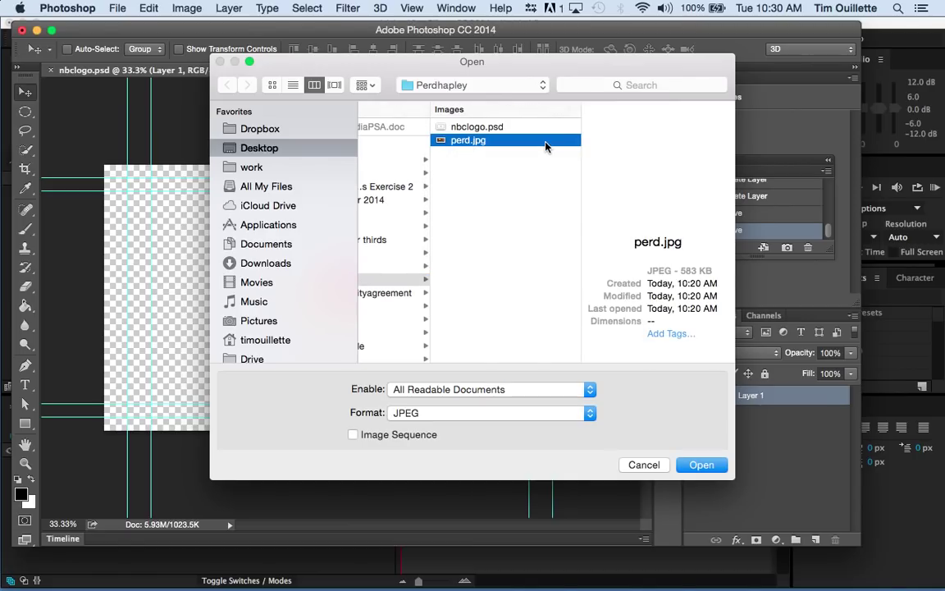
double_click(551, 142)
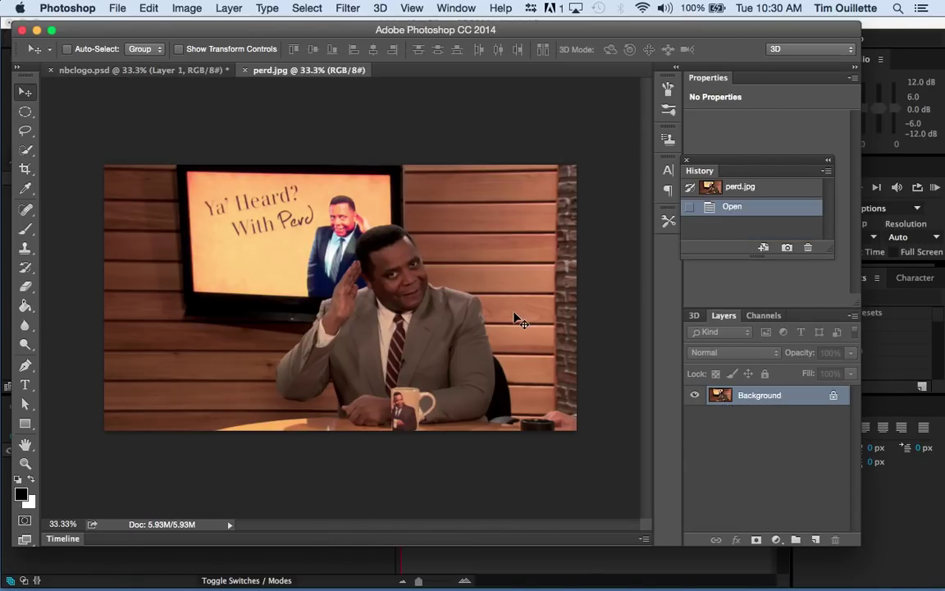
key(super+equal)
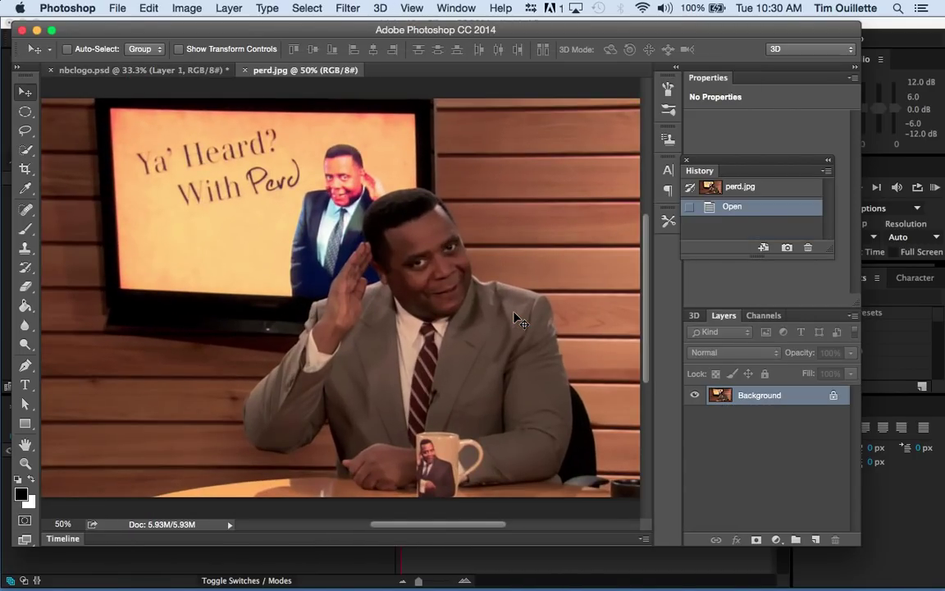
key(super+minus)
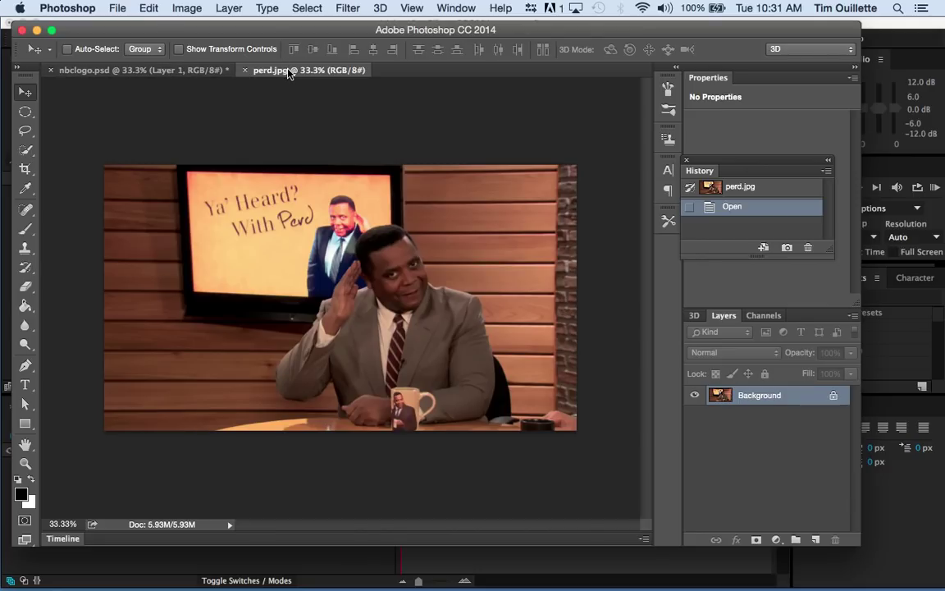
Close perd.jpg and move the NBC logo down to the lower-left corner.
click(246, 71)
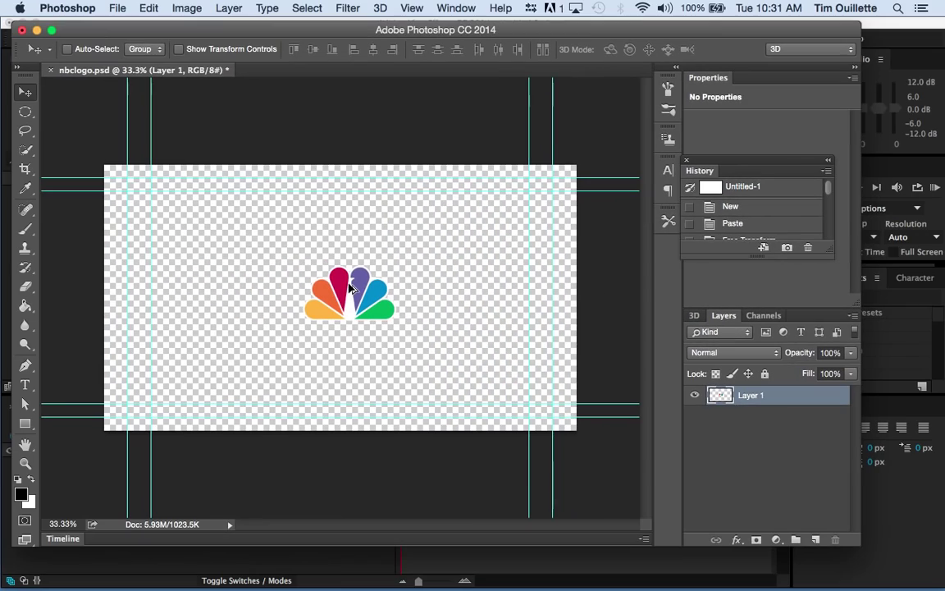
key(super+t)
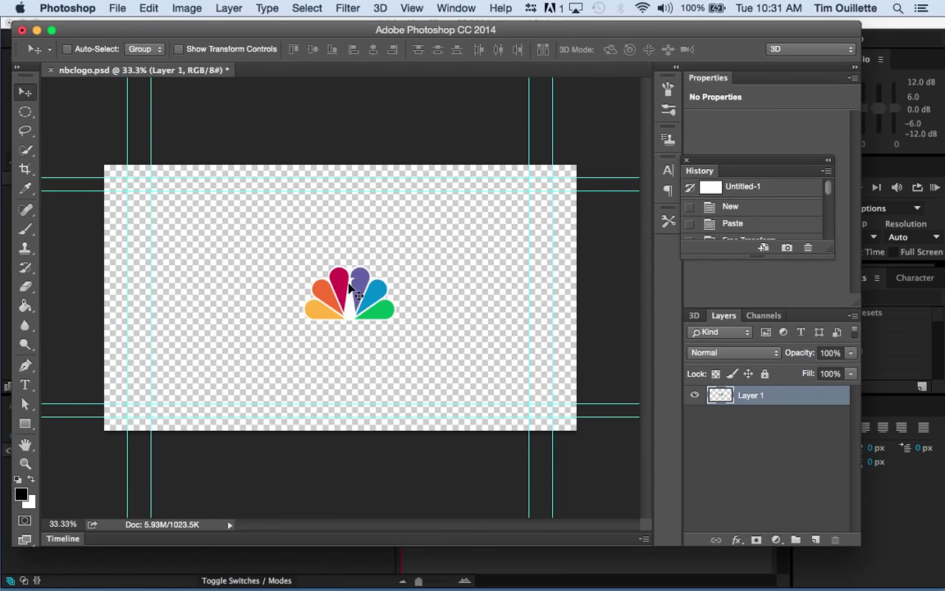
click(348, 284)
drag(349, 287, 168, 370)
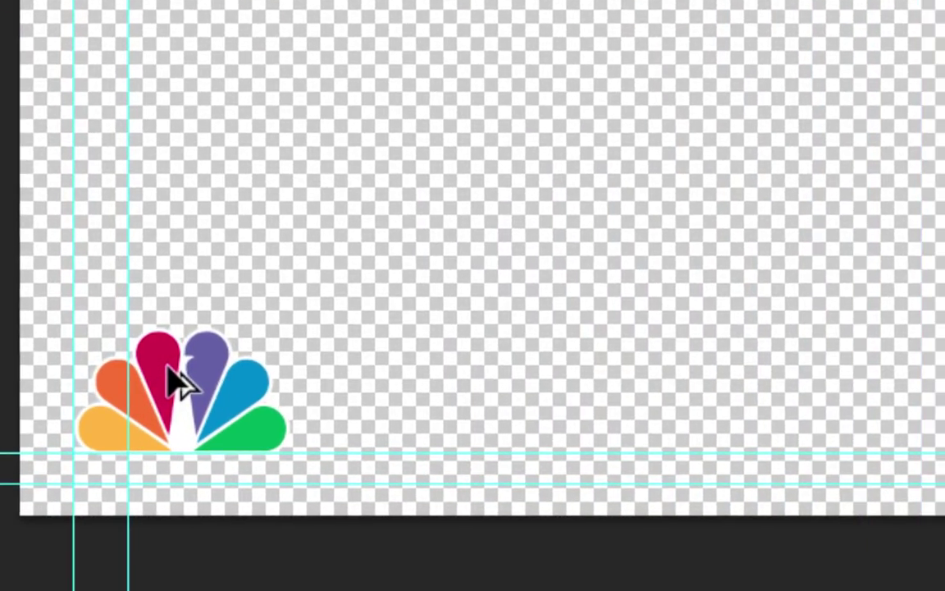
Scale the NBC logo down to a smaller size inside the guides.
key(ctrl+t)
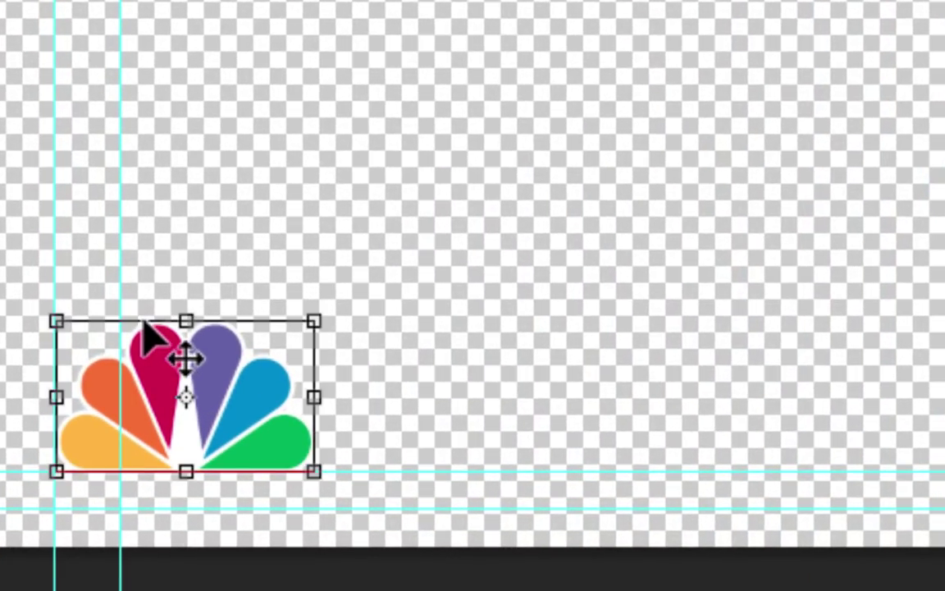
drag(56, 320, 70, 333)
key(Return)
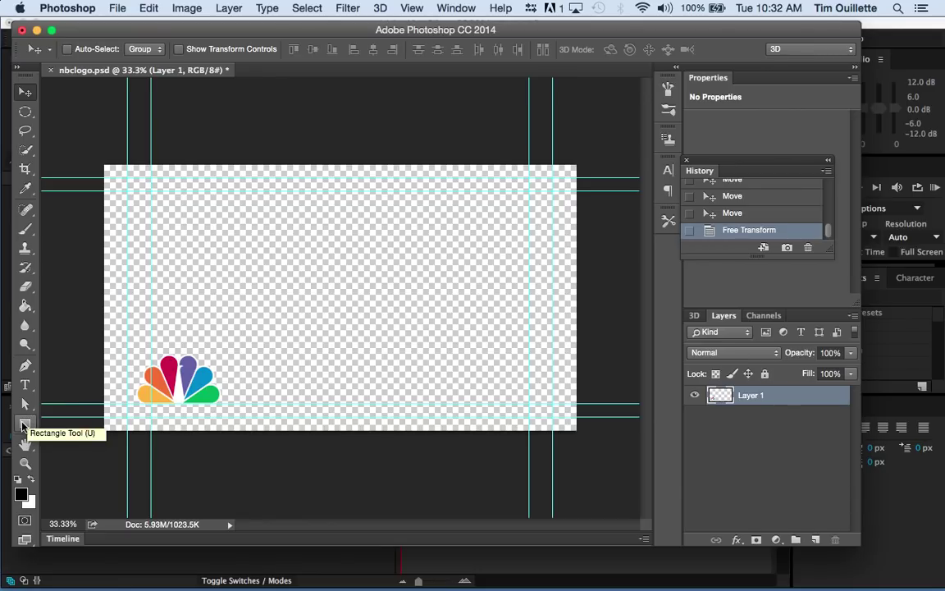
Draw a long black rectangle along the bottom and slide it right beside the NBC logo.
click(23, 426)
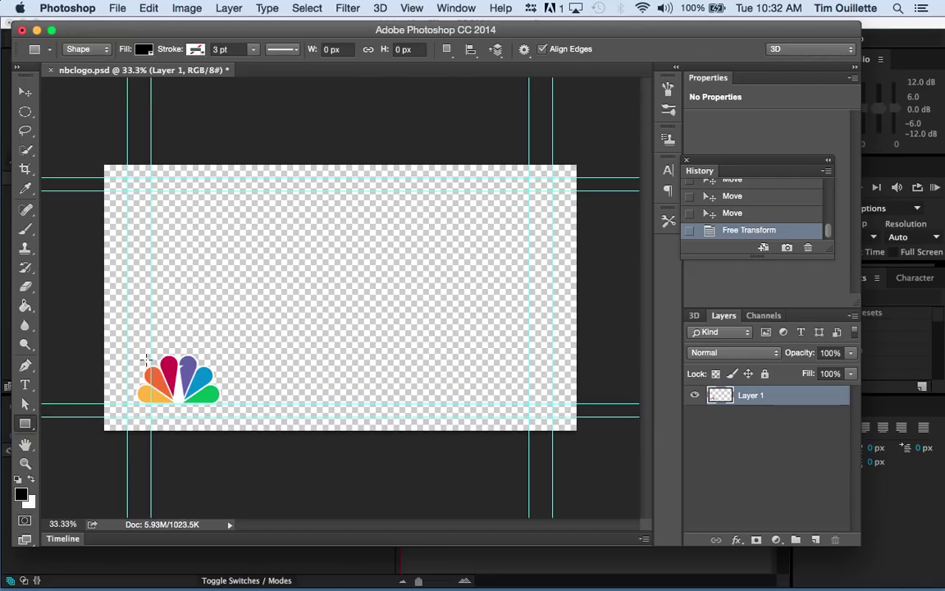
drag(150, 354, 562, 390)
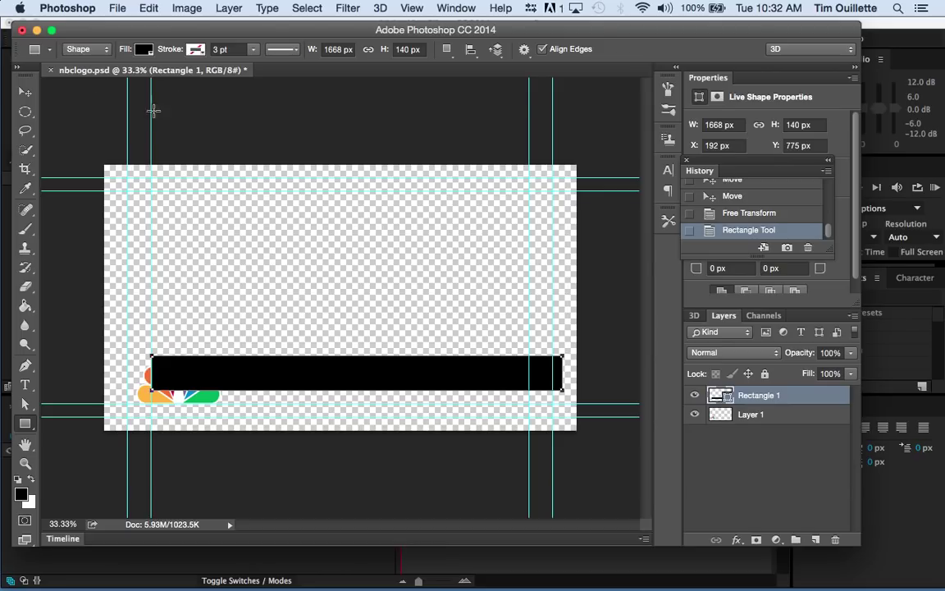
click(26, 92)
drag(243, 358, 299, 373)
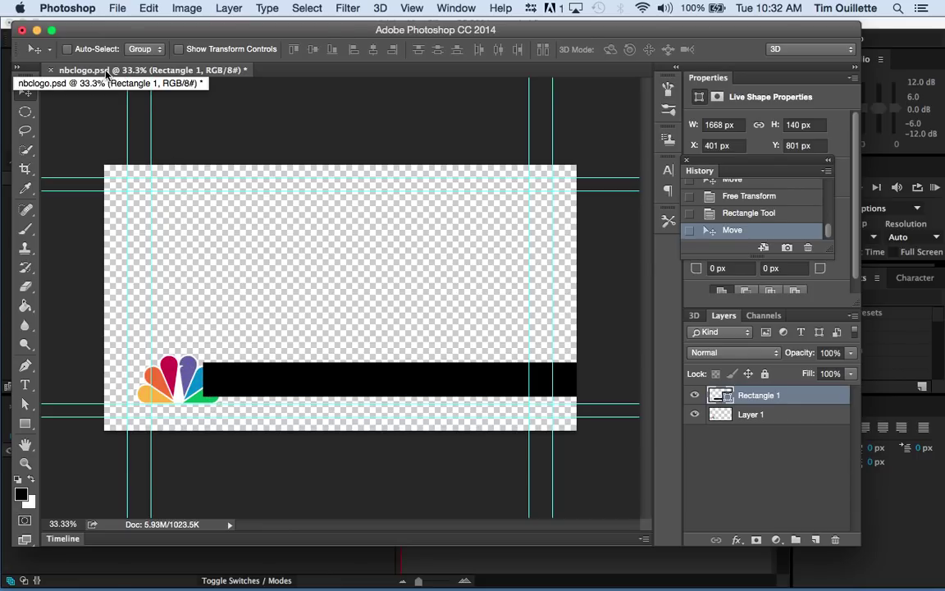
Fill the bar with purple 6460aa sampled from the logo's feather.
click(26, 425)
click(145, 51)
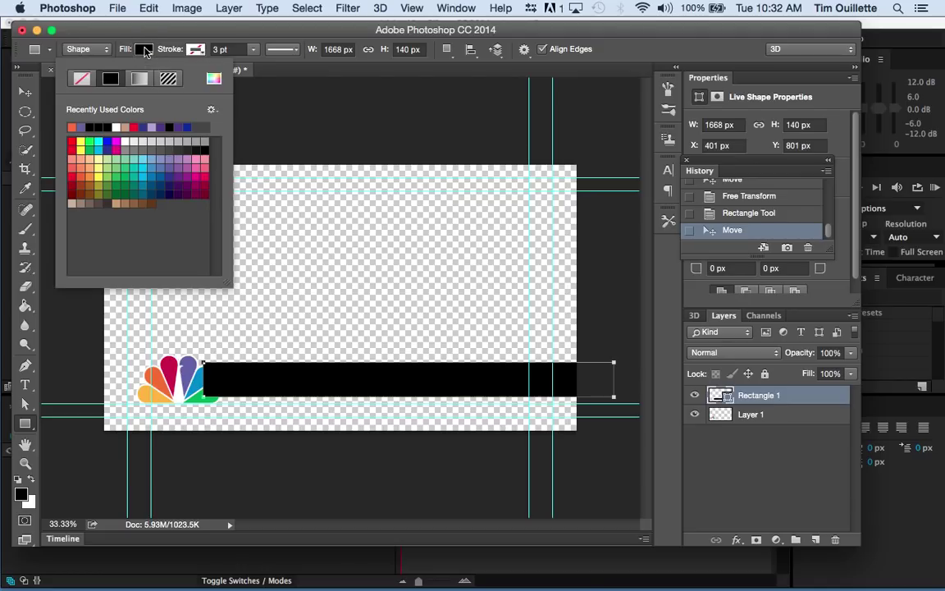
click(213, 79)
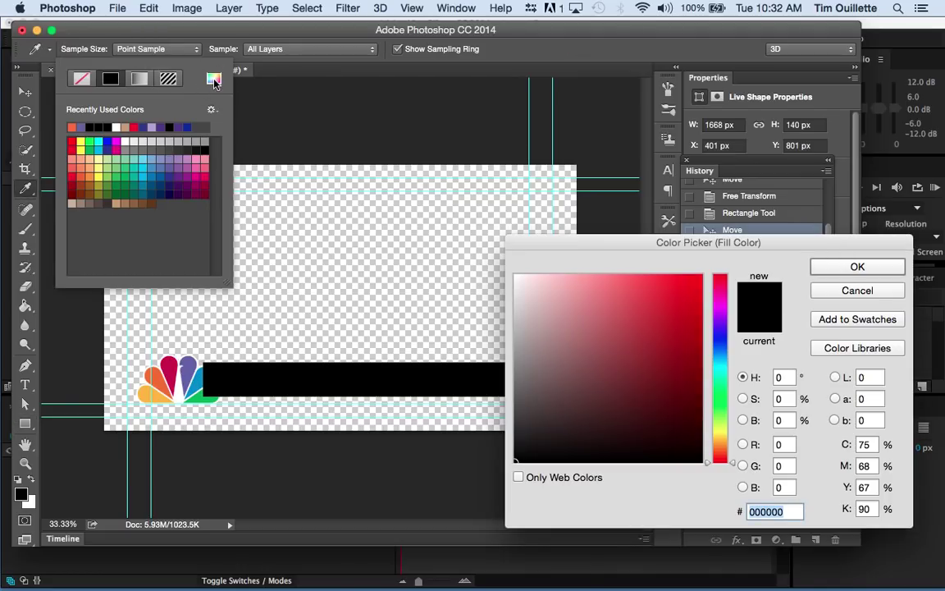
click(188, 371)
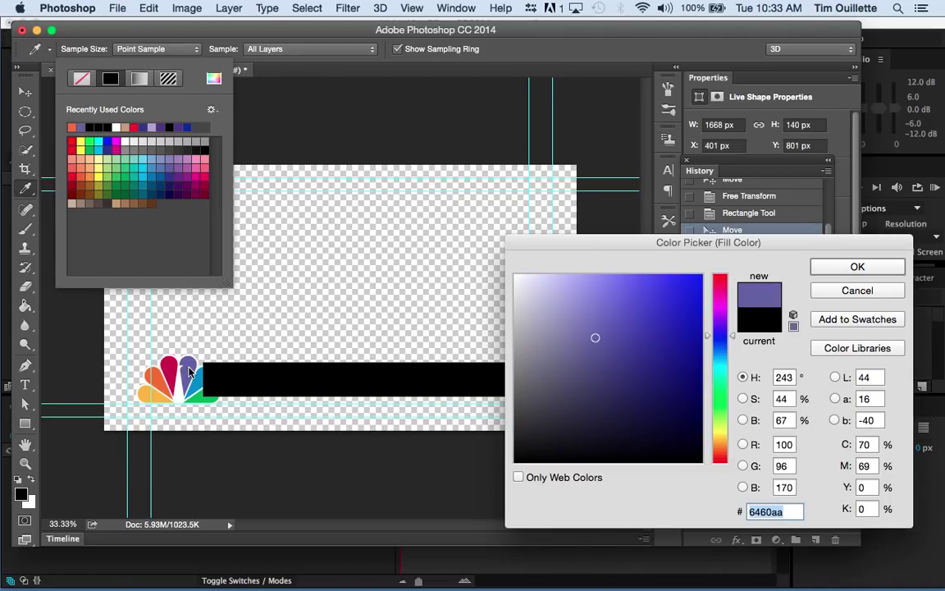
click(860, 267)
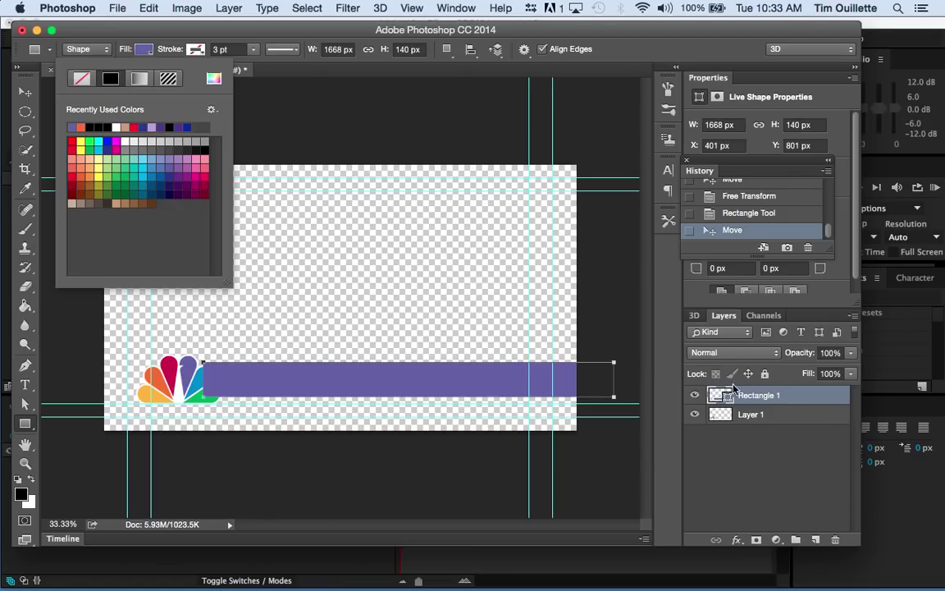
Rename the bar's layer to 'purple rectrangle'.
click(761, 395)
double_click(762, 396)
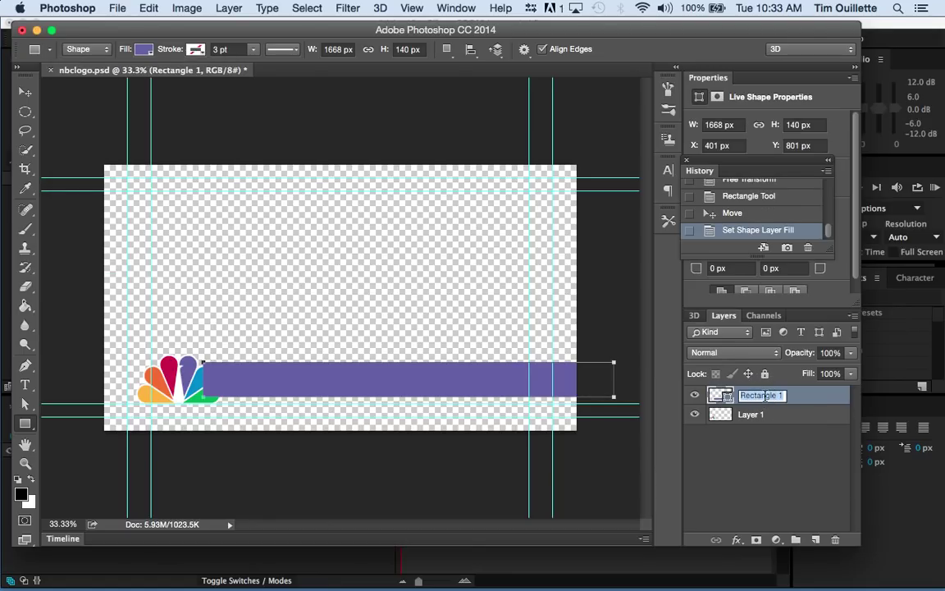
text(purple rectrangle)
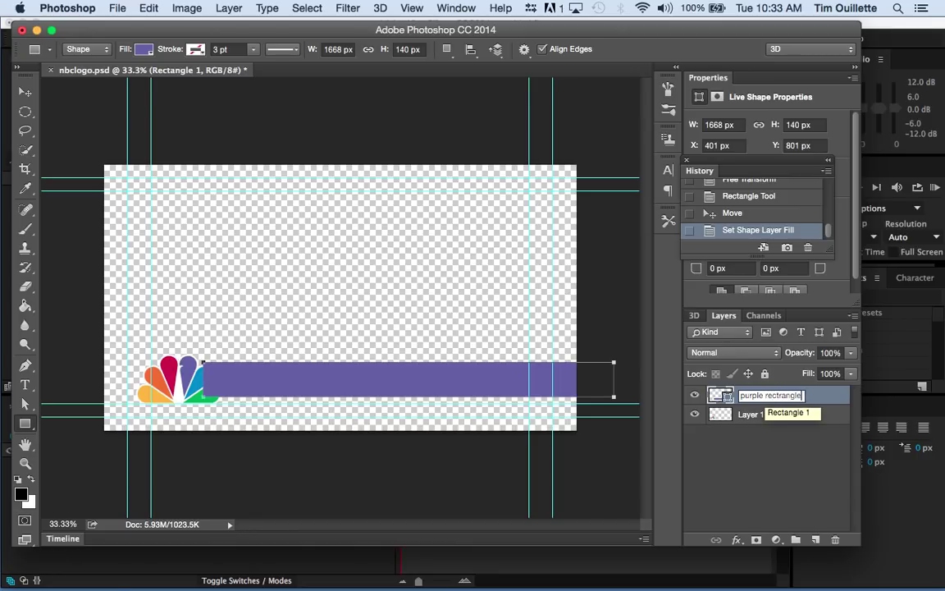
key(Return)
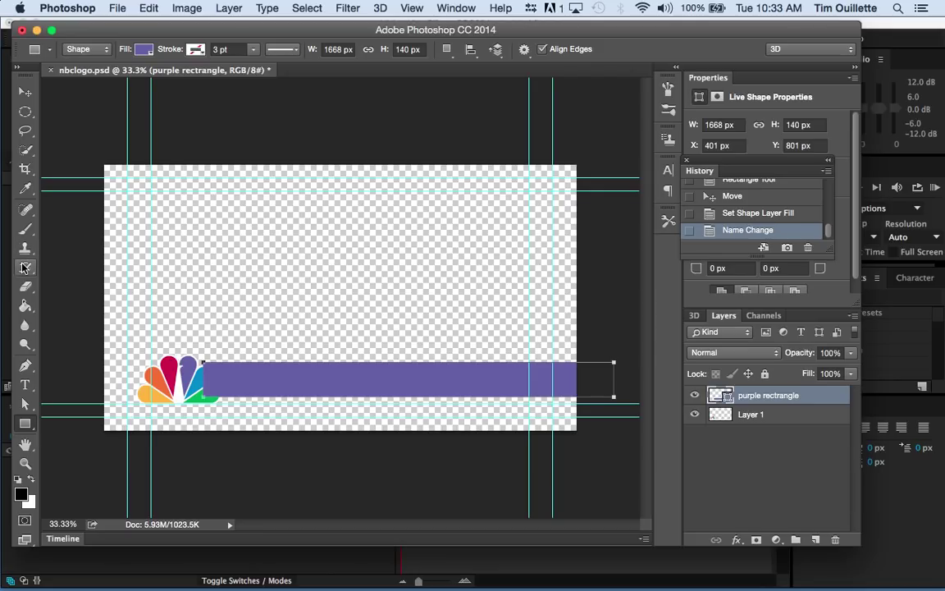
key(a)
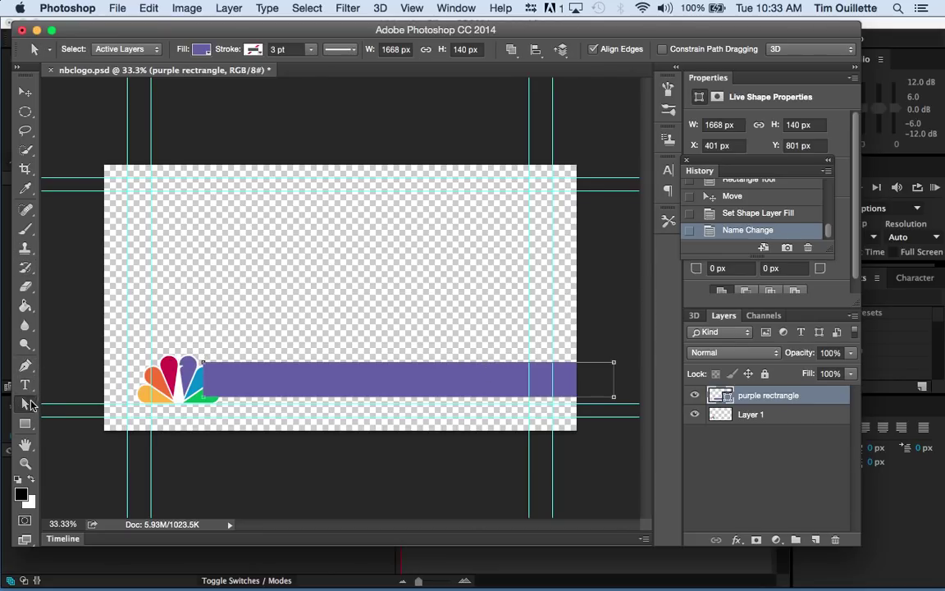
Thin the purple bar by raising its bottom anchor points two steps.
drag(26, 403, 81, 419)
drag(192, 349, 595, 365)
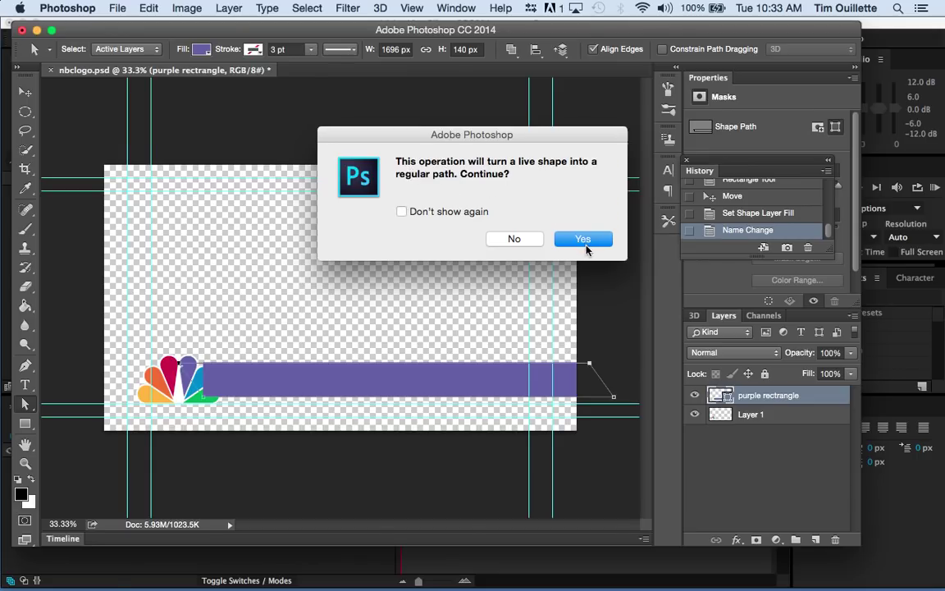
click(586, 240)
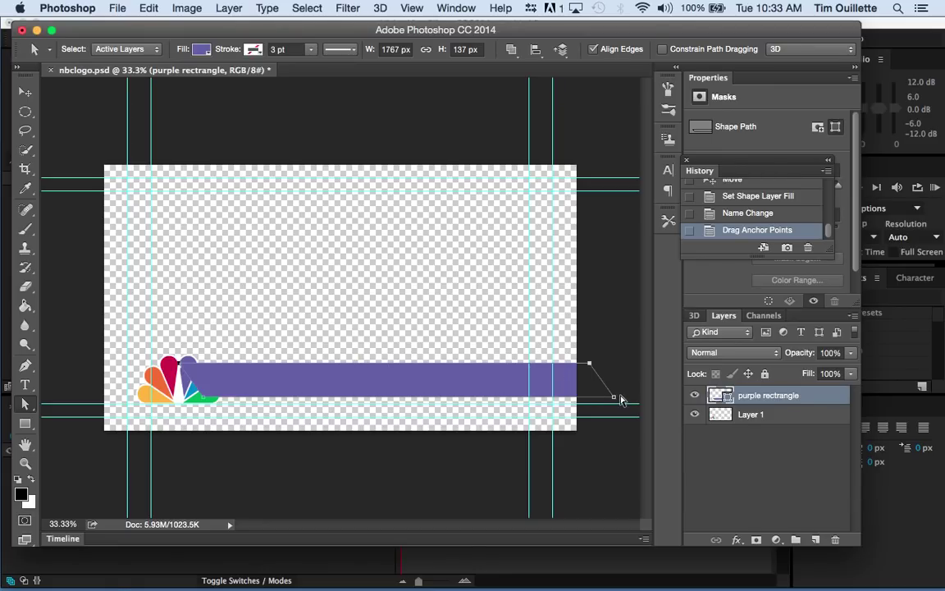
drag(618, 396, 172, 407)
key(shift+Up)
key(shift+Up)
key(shift+Up)
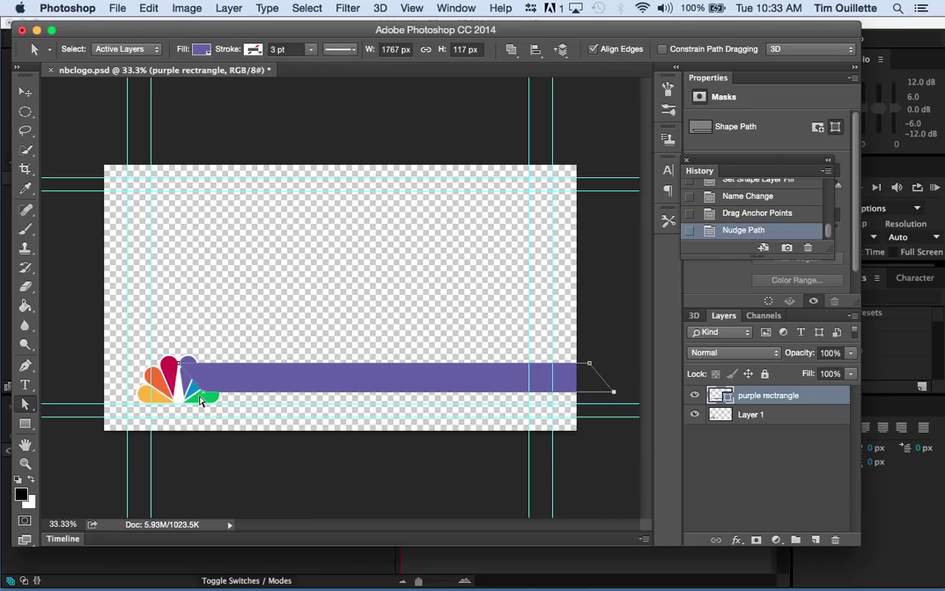
key(shift+Up)
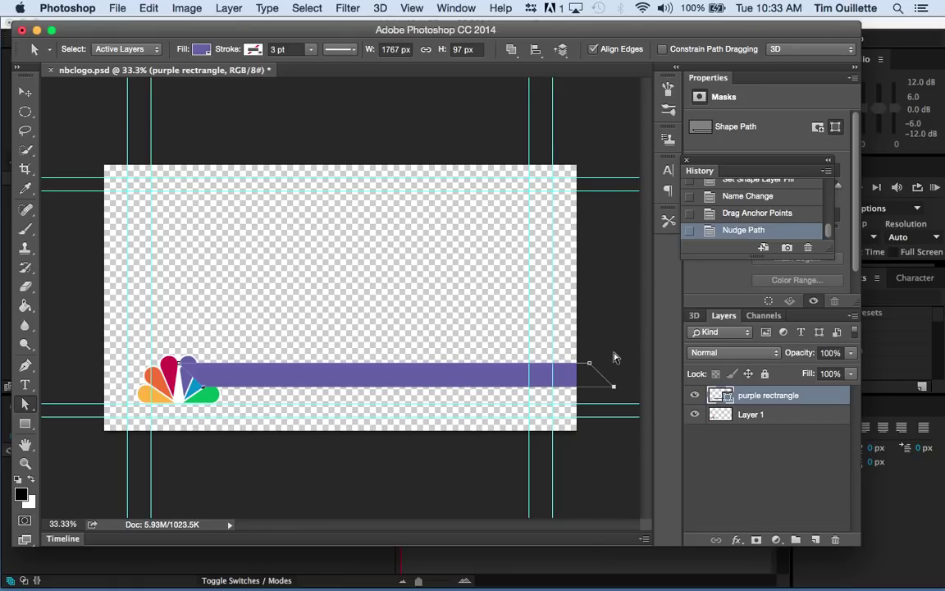
Pull the bar's right-end anchors left so it ends inside the canvas at 1427 × 97 px.
click(614, 376)
click(612, 379)
drag(612, 380, 561, 421)
key(shift+Left)
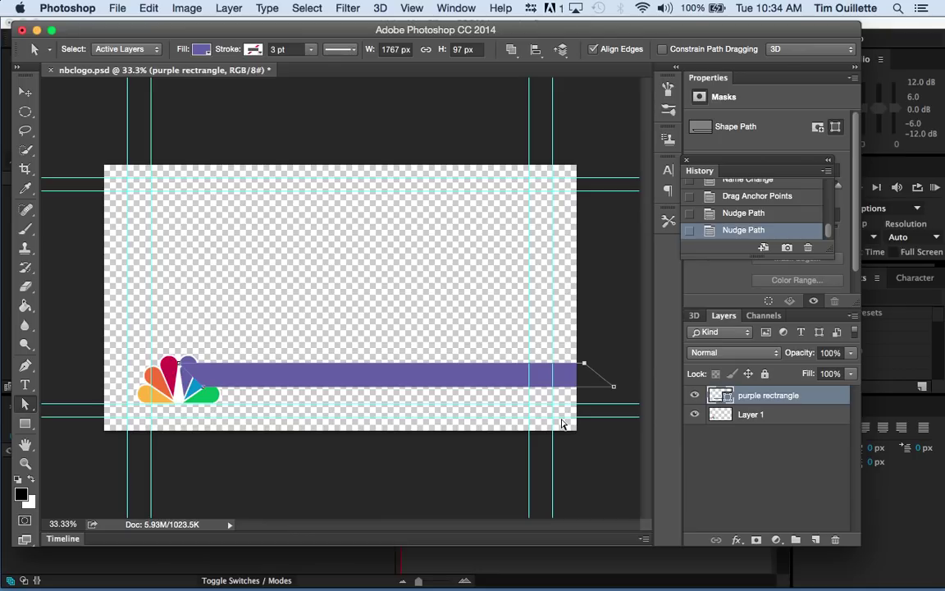
key(super+z)
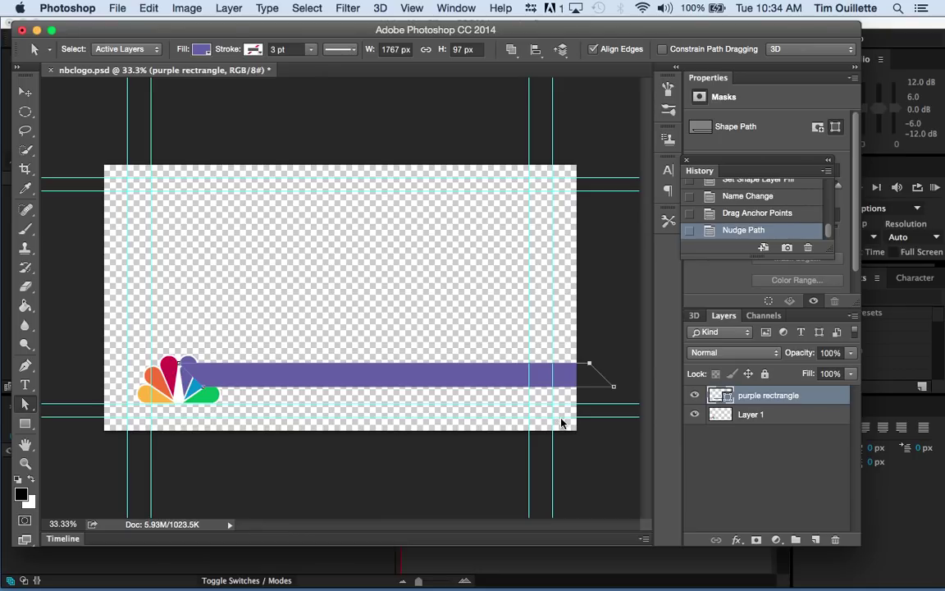
key(shift+Left)
key(super+z)
click(623, 375)
key(shift+Left)
key(shift+Left)
key(shift+Left)
key(shift+Left)
key(shift+Left)
key(shift+Left)
key(shift+Left)
key(shift+Left)
key(shift+Left)
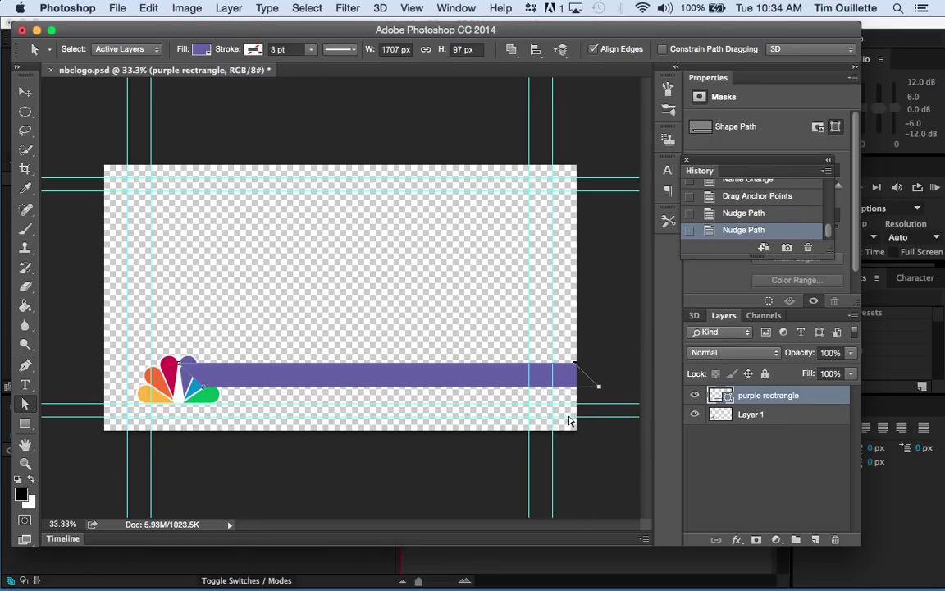
key(shift+Left)
key(shift+Left)
key(shift+Left)
key(shift+Left)
key(shift+Left)
key(shift+Left)
key(shift+Left)
key(shift+Left)
key(shift+Left)
key(shift+Left)
key(shift+Left)
key(shift+Left)
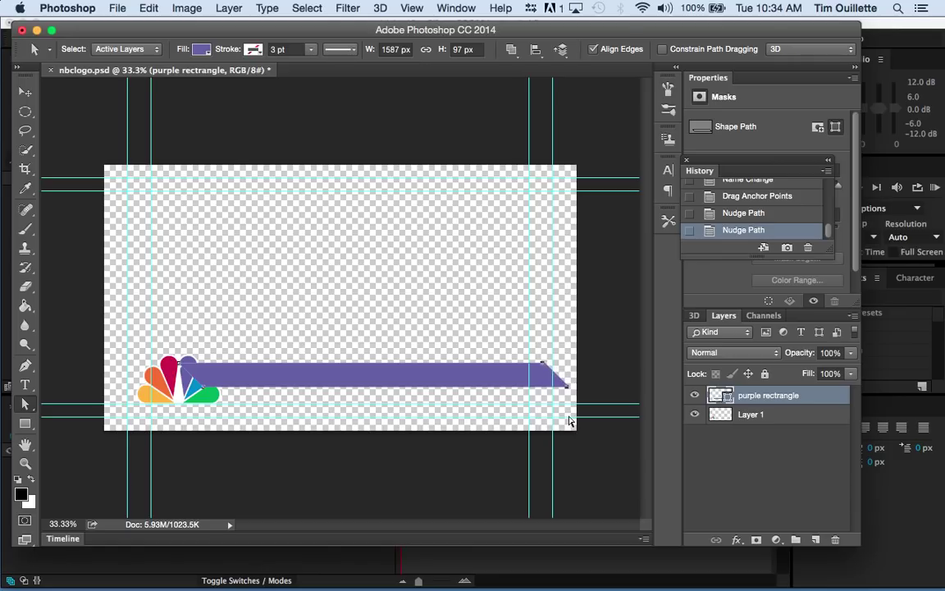
key(shift+Left)
key(shift+Left)
key(shift+Left)
key(shift+Left)
key(shift+Left)
key(shift+Left)
key(shift+Left)
key(shift+Left)
key(shift+Left)
key(shift+Left)
key(shift+Left)
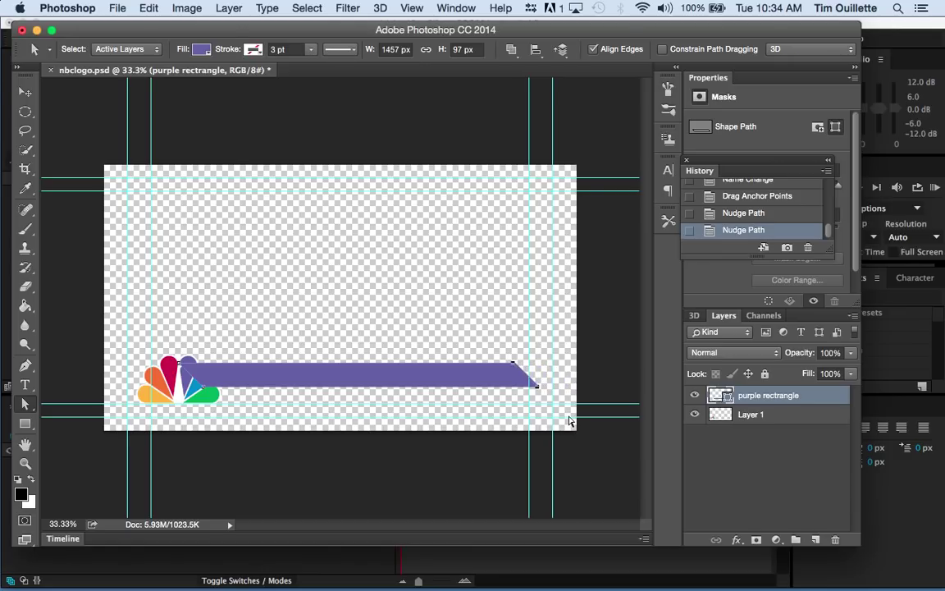
key(shift+Left)
key(shift+Left)
click(383, 339)
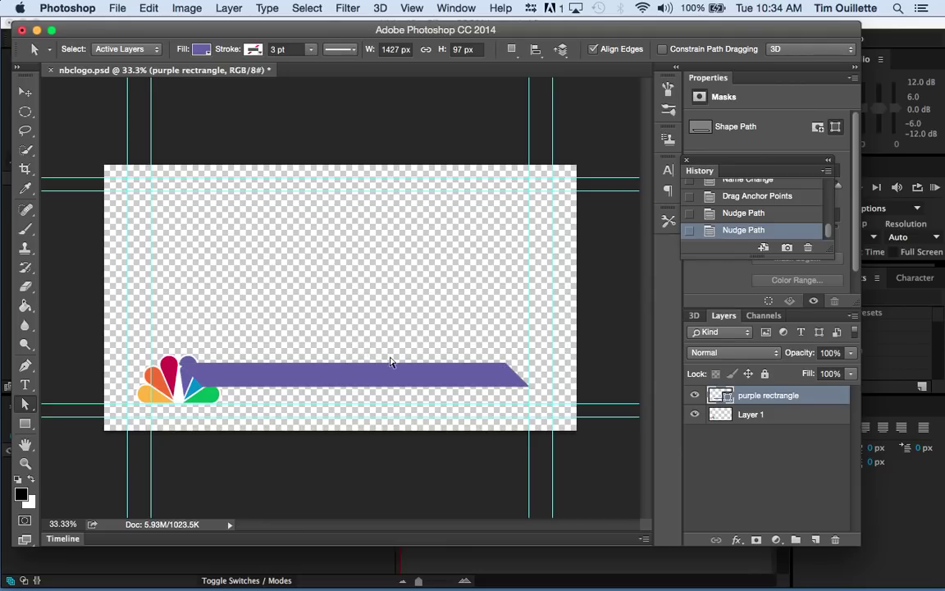
Rename the logo's layer from Layer 1 to 'nbc logo'.
click(753, 418)
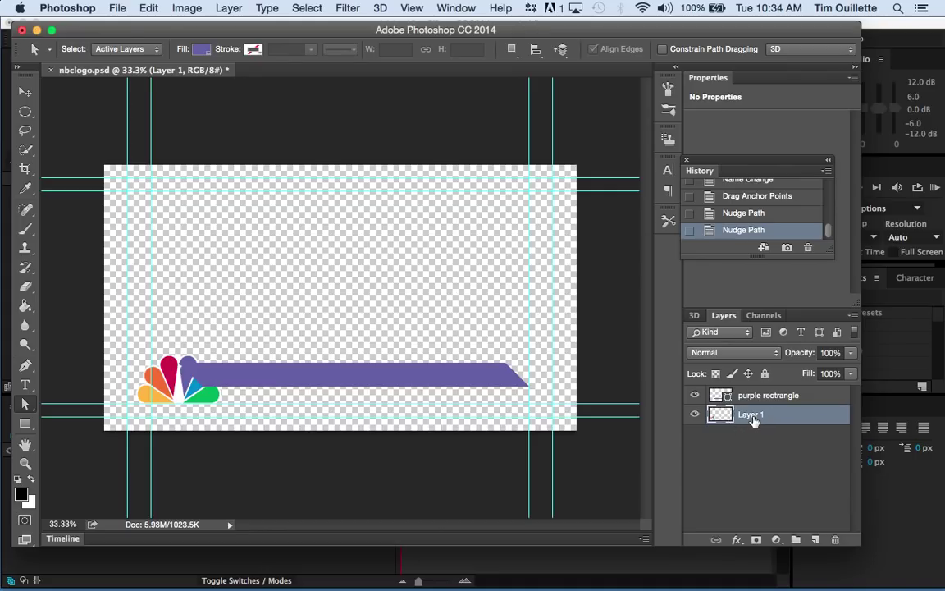
double_click(754, 416)
text(nbc logo)
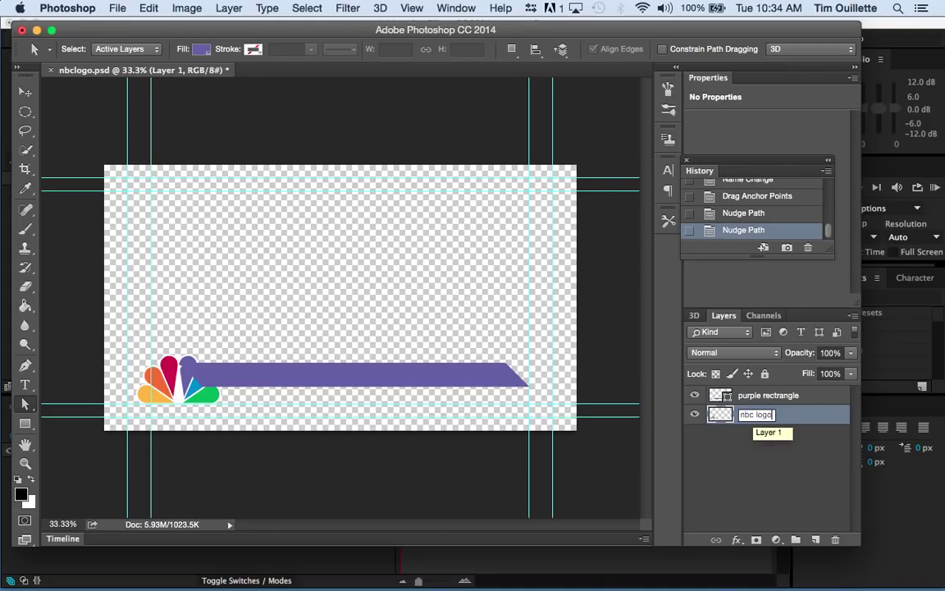
key(Return)
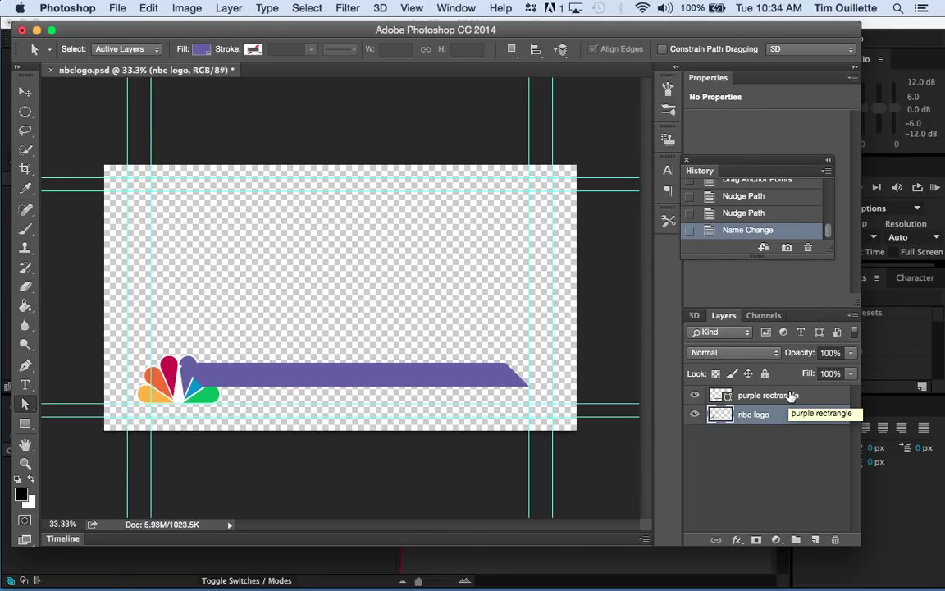
Move the purple rectrangle layer below nbc logo so the peacock overlaps the bar.
drag(790, 396, 790, 438)
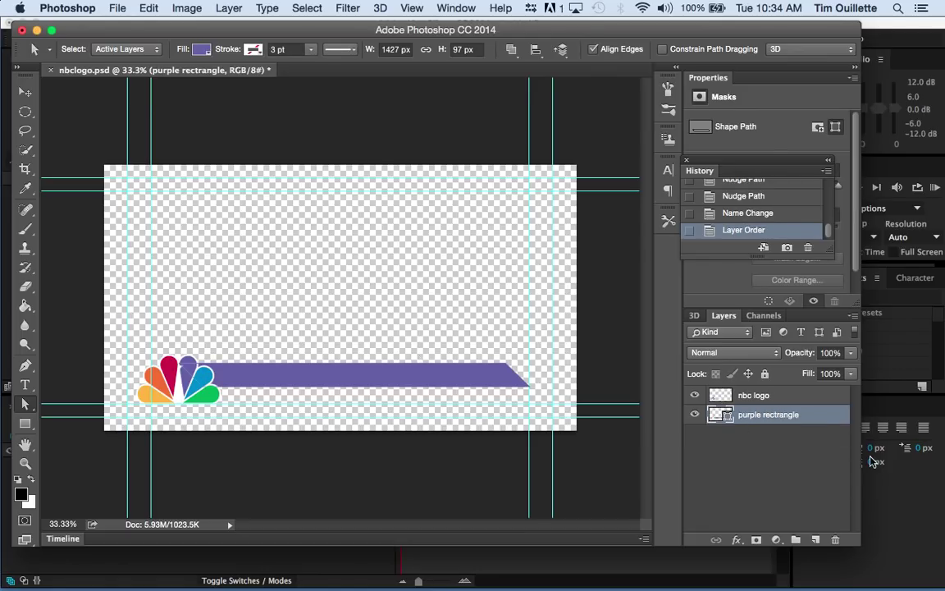
click(790, 395)
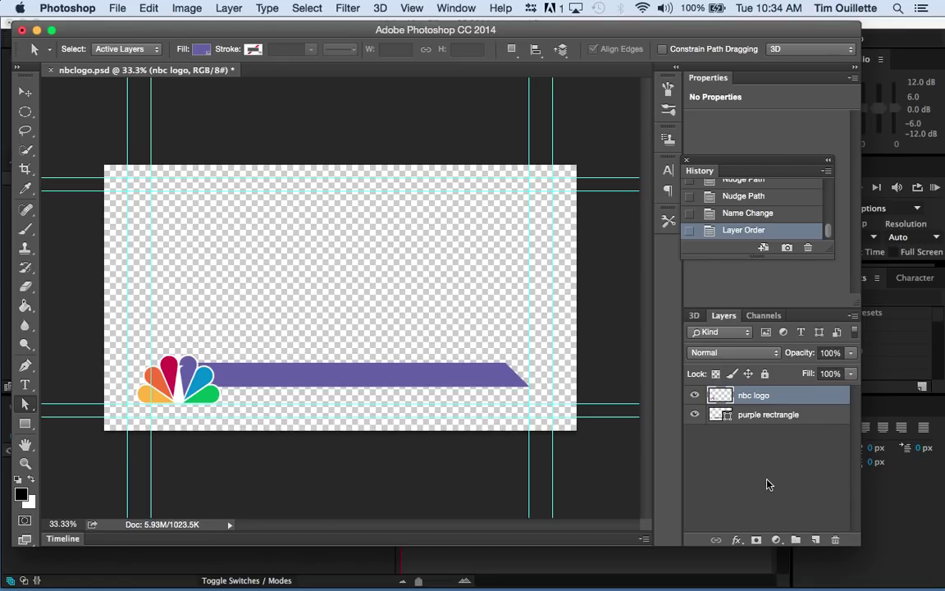
click(796, 415)
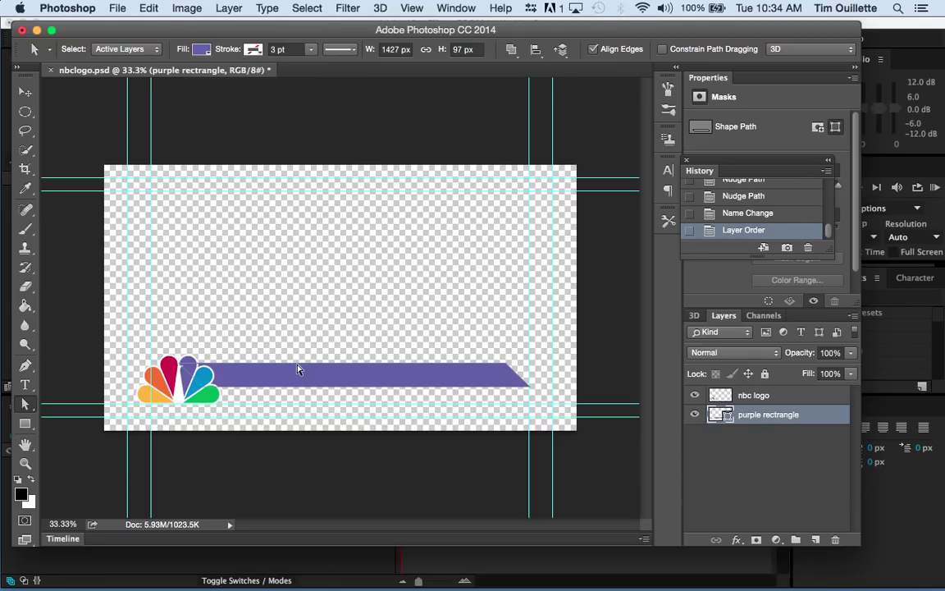
Duplicate the purple rectrangle layer and name the copy 'orange rectangle'.
right_click(790, 417)
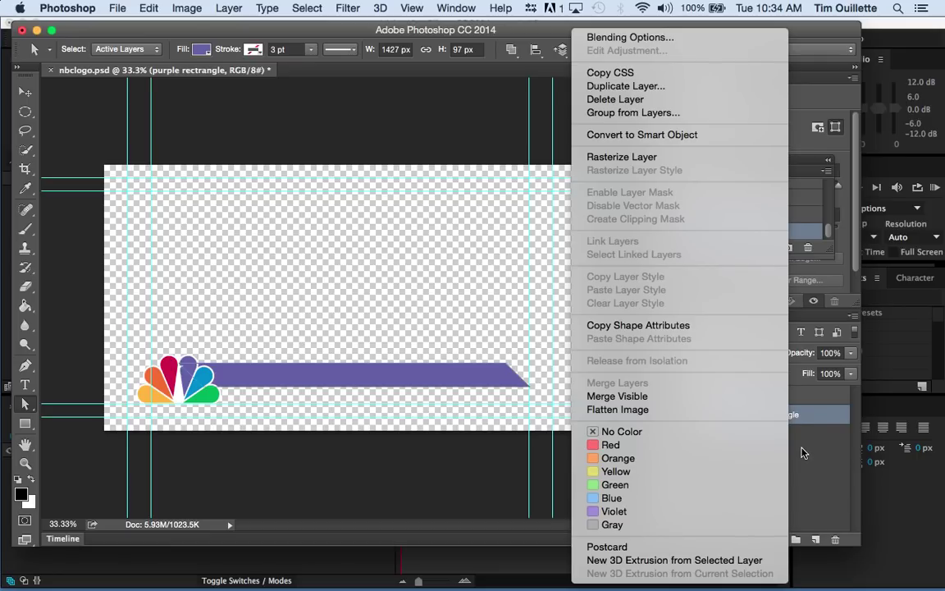
click(802, 449)
right_click(819, 416)
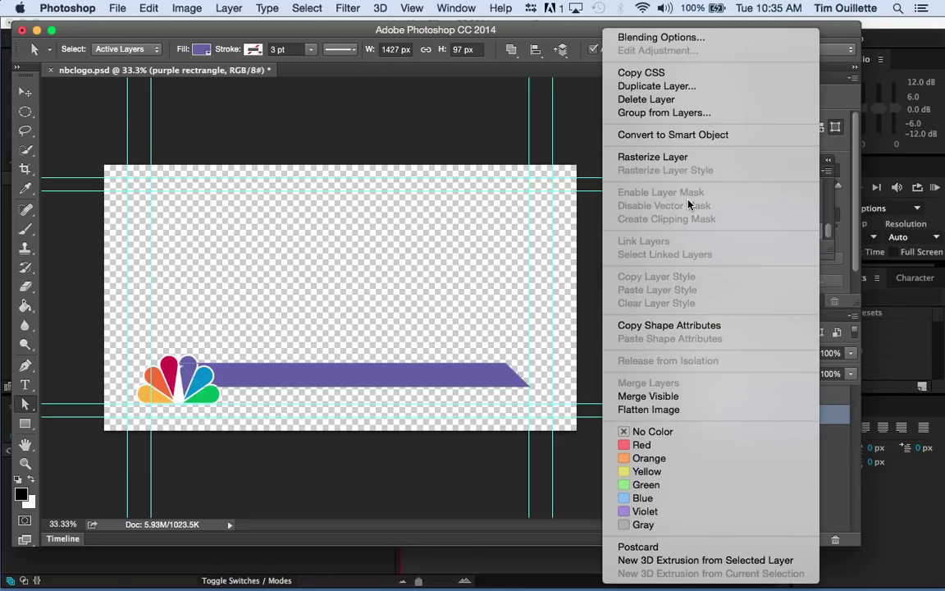
click(674, 91)
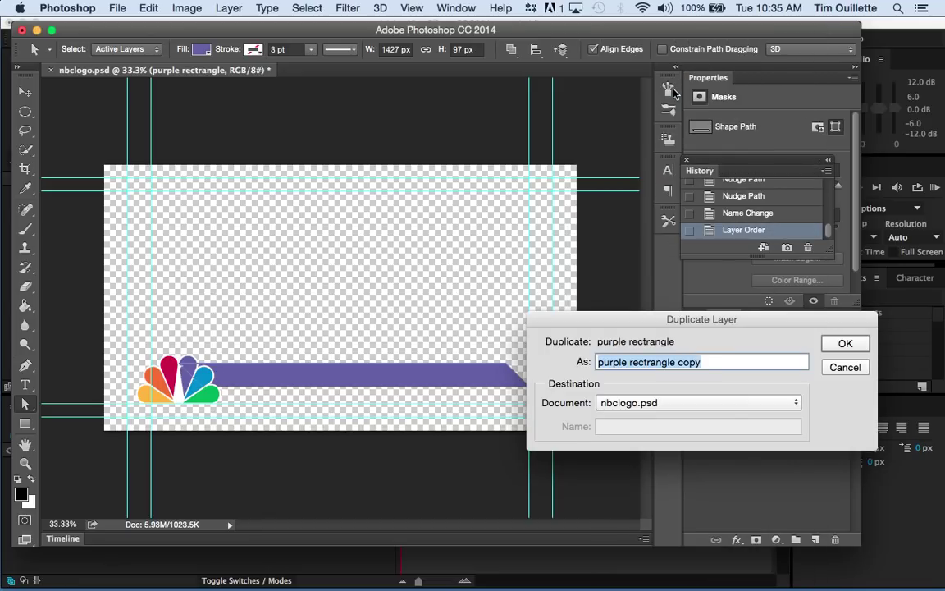
text(orag)
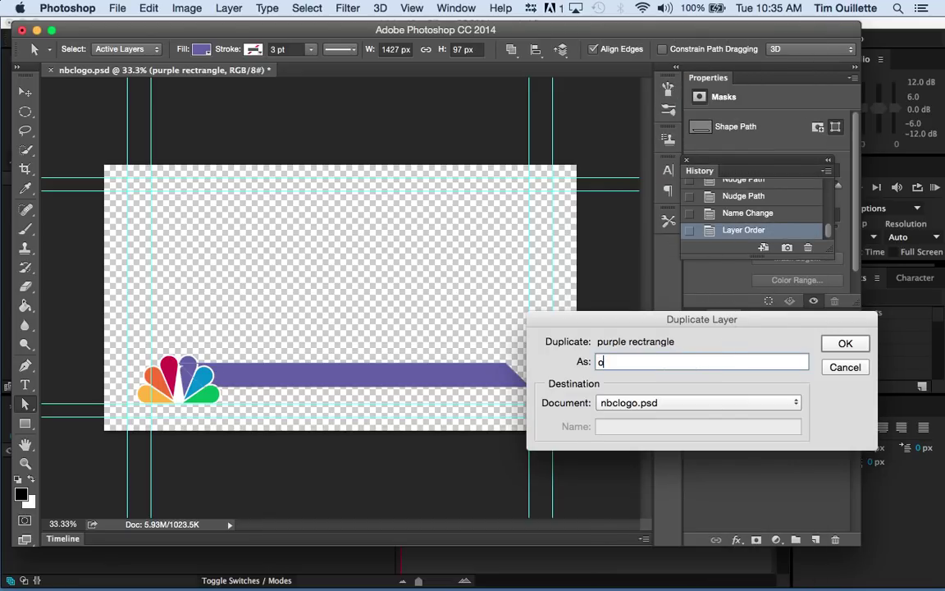
key(BackSpace)
text(nge)
key(BackSpace)
key(BackSpace)
key(BackSpace)
key(BackSpace)
key(BackSpace)
key(BackSpace)
text(org)
key(BackSpace)
text(ange rectangle)
key(Return)
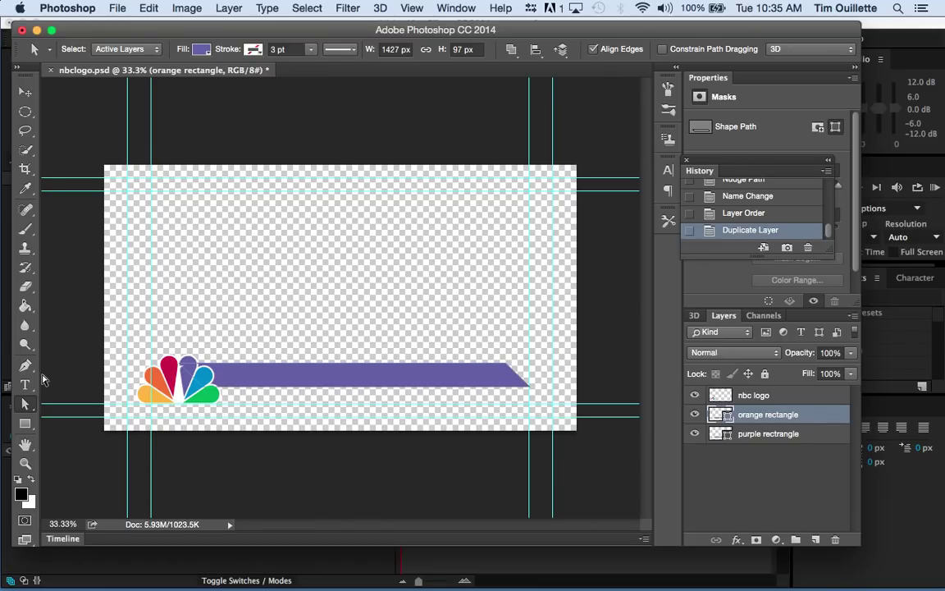
Fill the copied bar with orange f37021 sampled from the logo's feather.
click(200, 51)
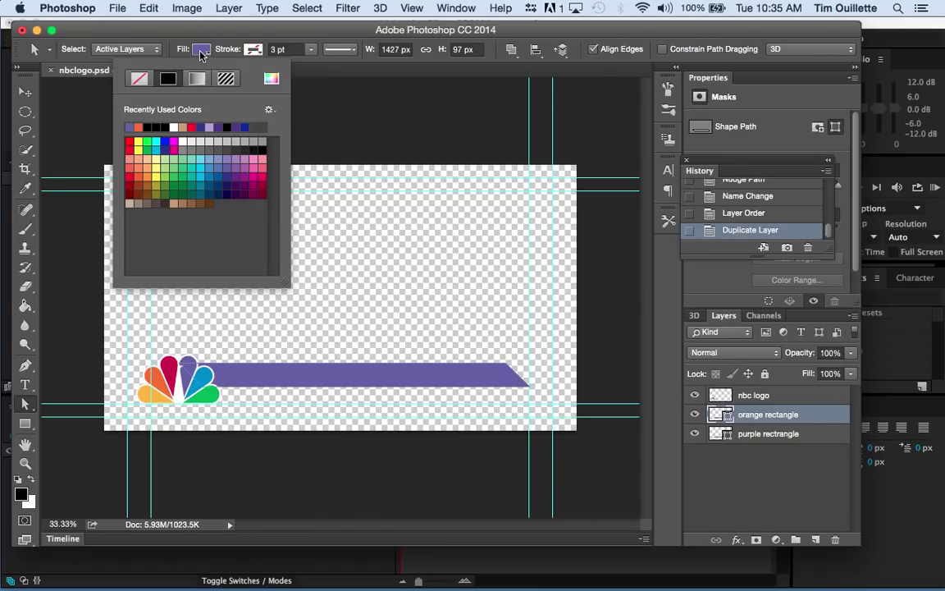
click(271, 79)
click(156, 381)
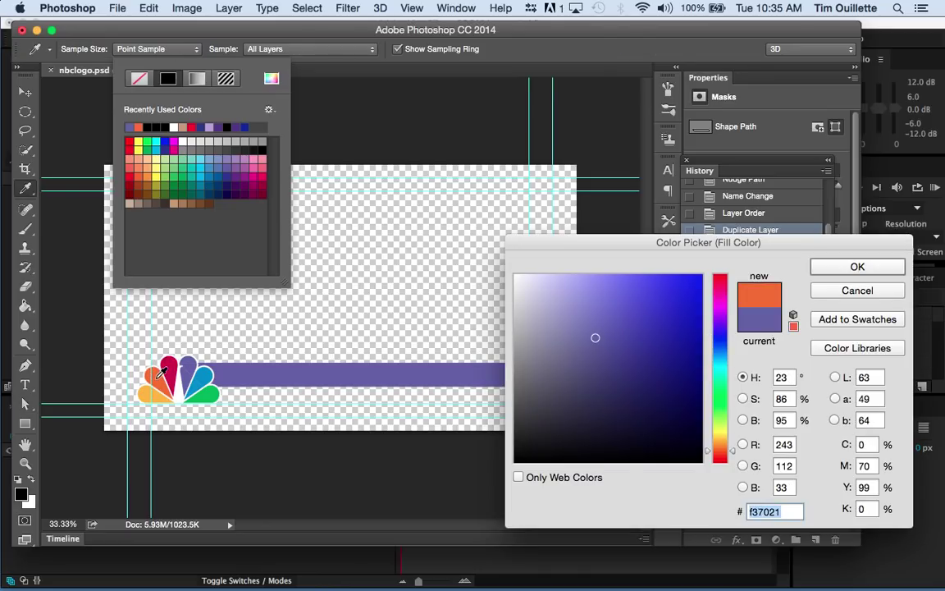
click(854, 267)
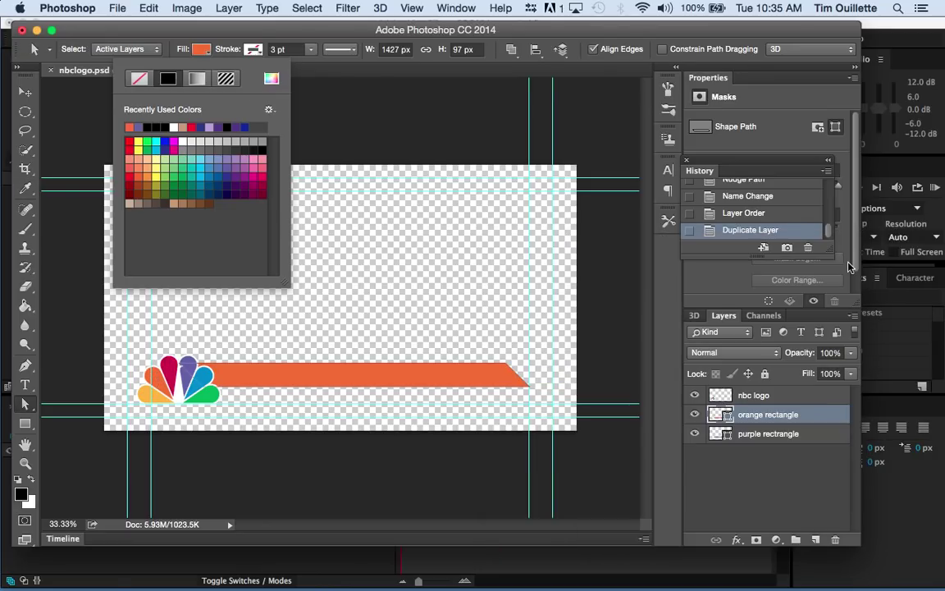
Move the orange bar down so it sits just below the purple bar.
click(23, 95)
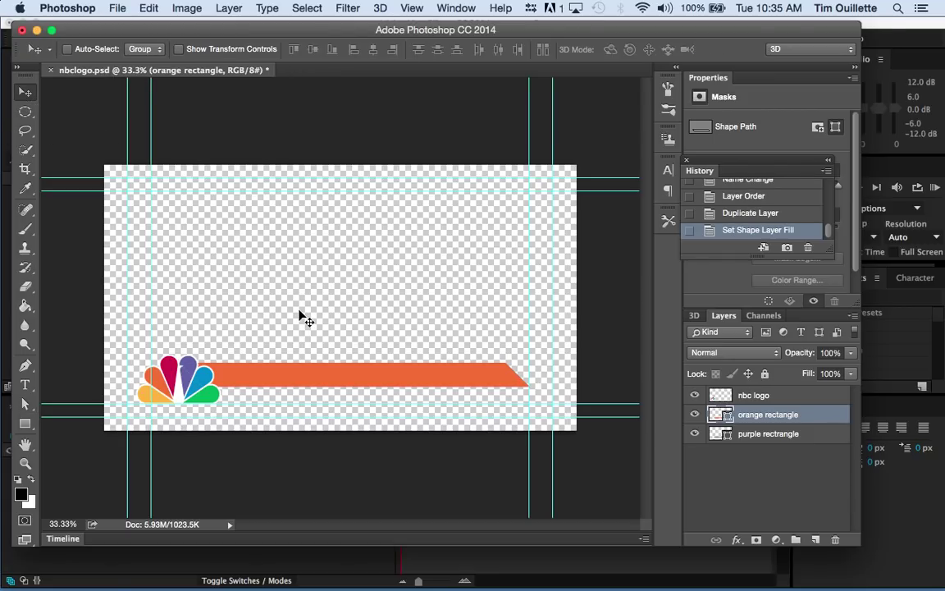
drag(319, 374, 315, 399)
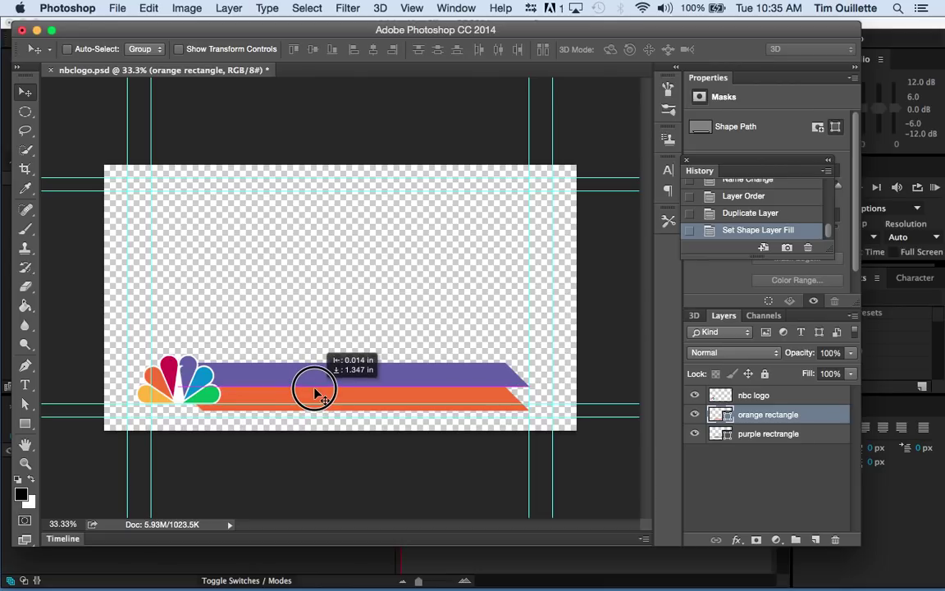
drag(314, 392, 323, 397)
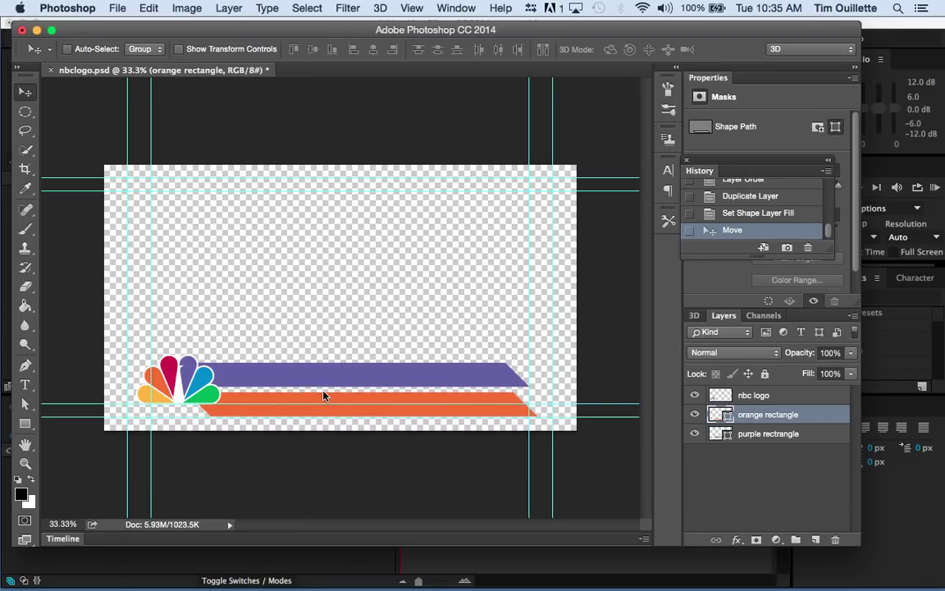
Flip the orange bar vertically, stack it beneath purple rectrangle, and tuck it under the purple bar.
click(148, 8)
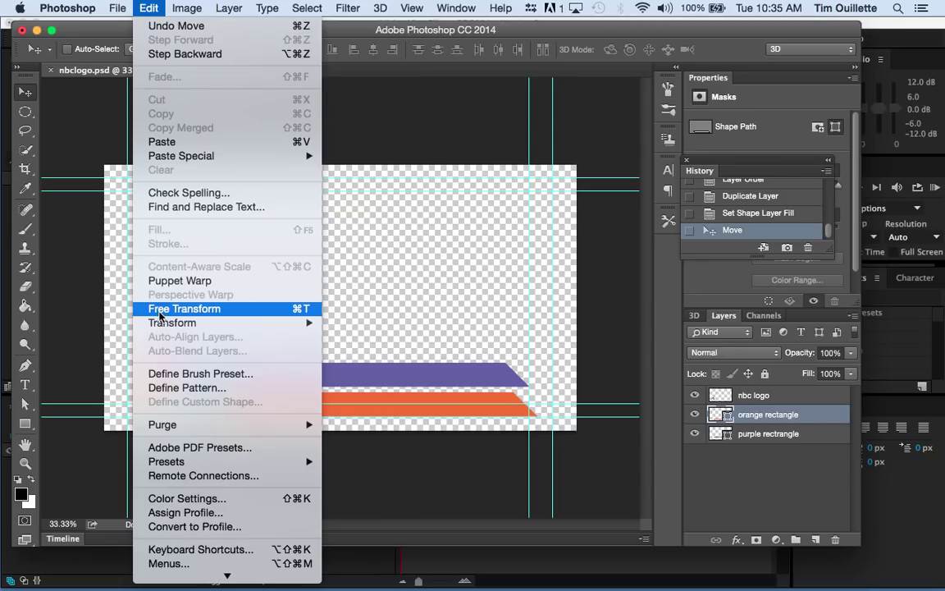
mouse_move(161, 322)
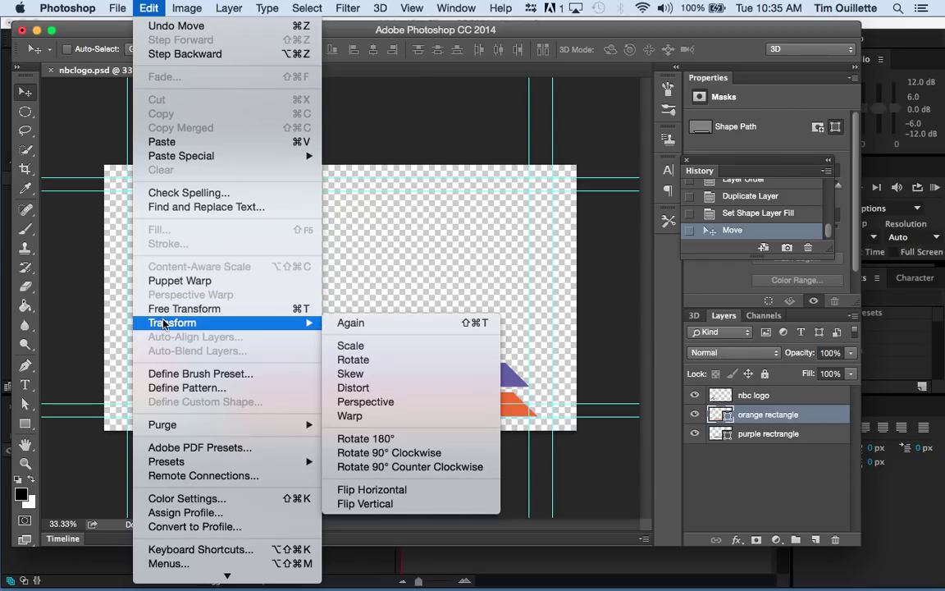
click(407, 503)
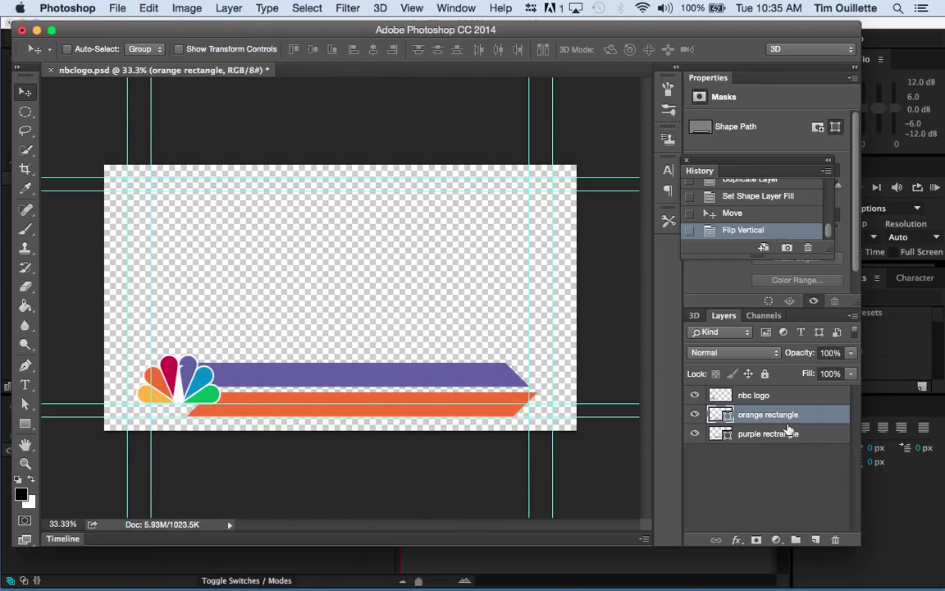
drag(790, 417, 785, 465)
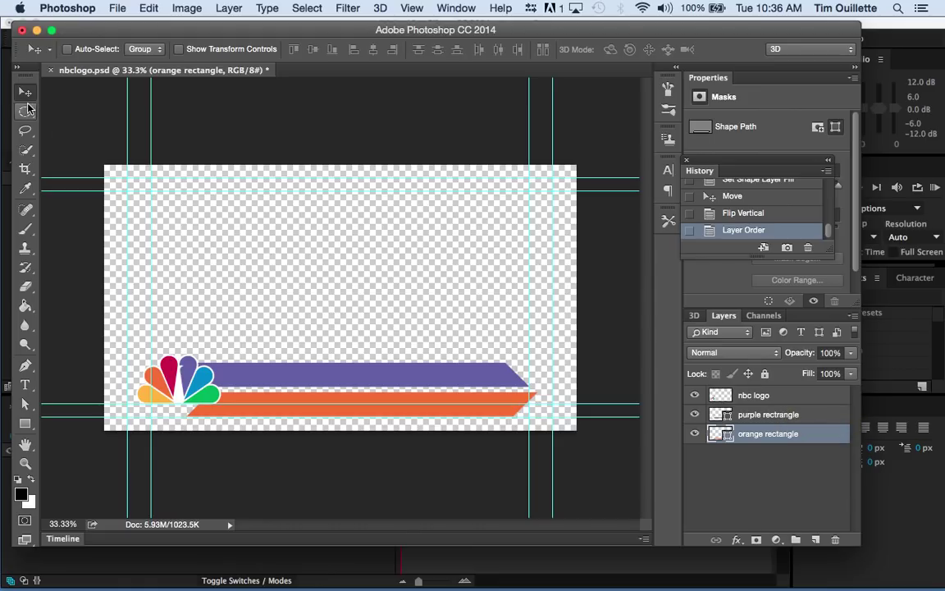
drag(270, 397, 263, 394)
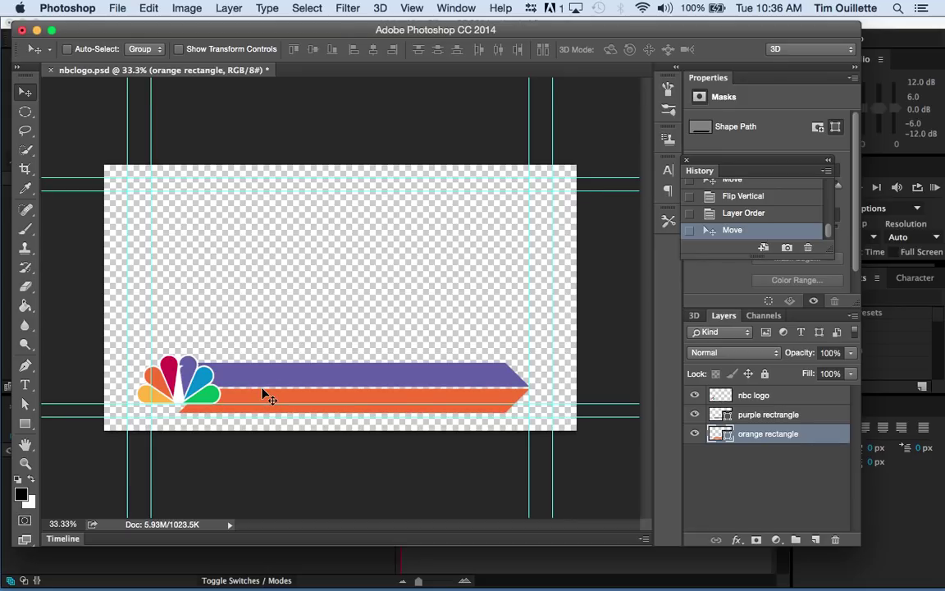
Thin the orange bar by raising its bottom anchor points two steps.
click(25, 404)
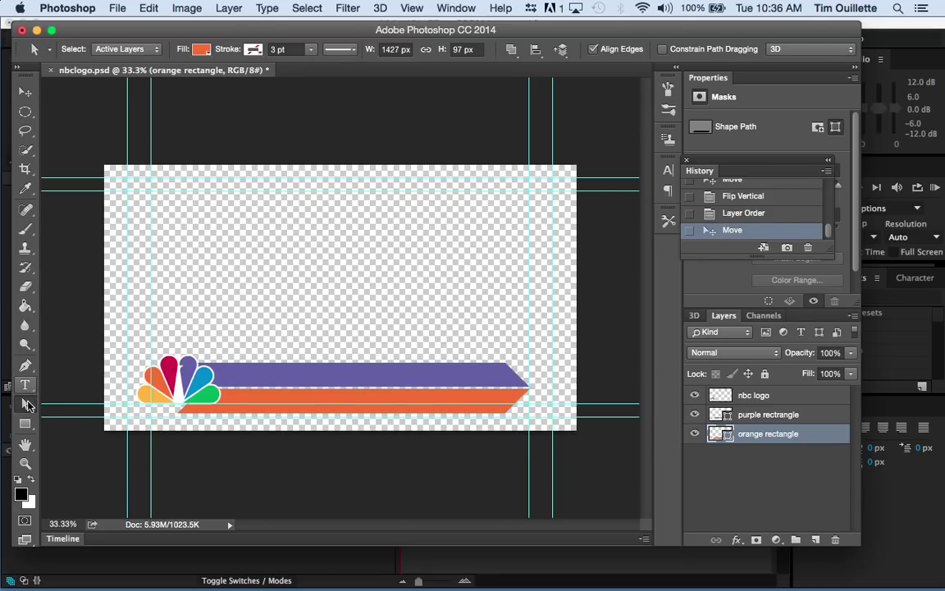
click(26, 403)
drag(26, 404, 66, 414)
drag(520, 410, 147, 433)
key(Up)
key(Up)
key(Up)
key(Up)
key(Up)
key(Up)
key(Up)
key(Up)
key(Up)
key(Up)
key(Up)
key(Up)
key(Up)
key(Up)
key(Up)
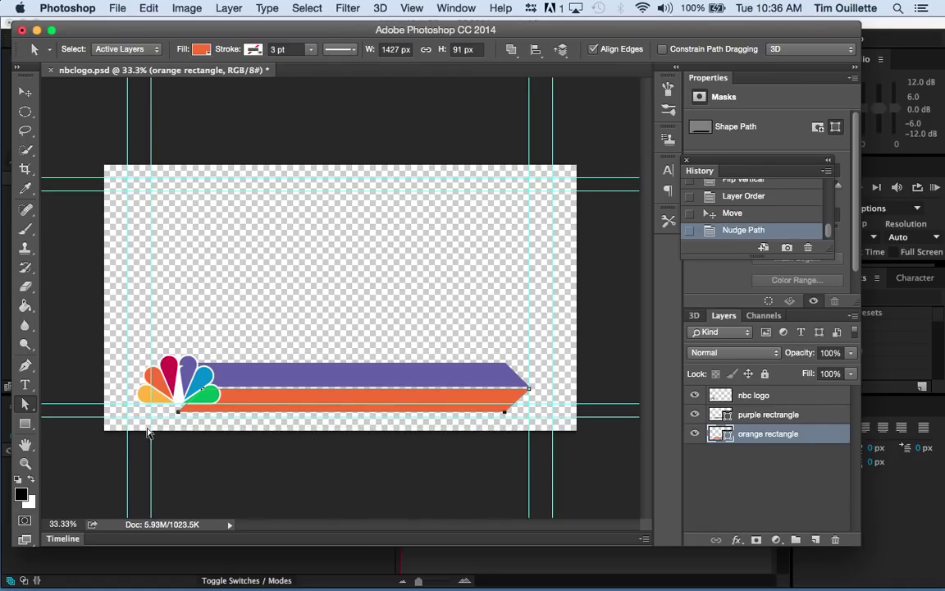
key(Up)
key(Up)
key(Up)
key(Up)
key(Up)
key(Up)
key(Up)
key(Up)
key(Up)
key(Up)
key(Up)
key(Up)
key(Up)
key(Up)
key(Up)
key(Up)
key(Up)
key(Up)
key(Up)
key(Up)
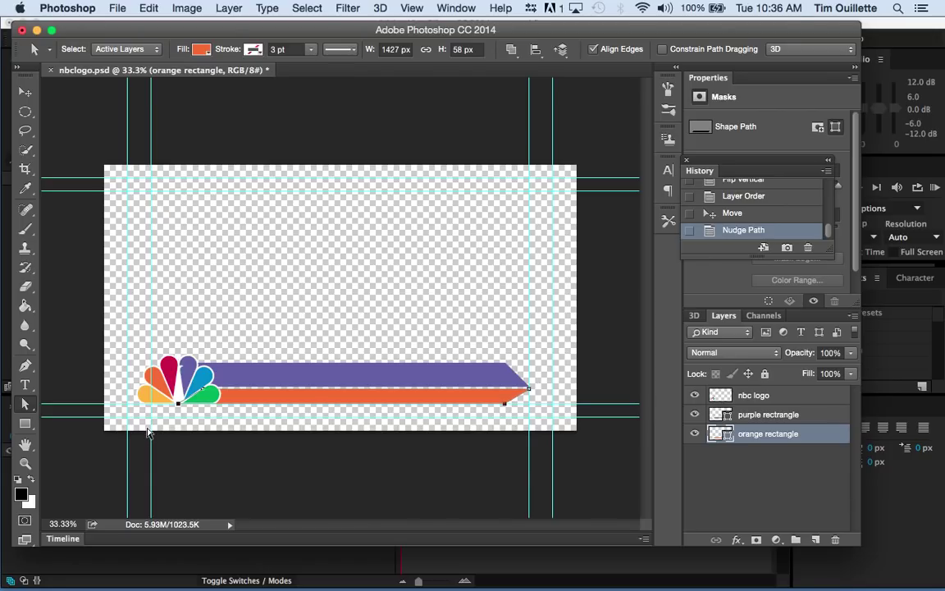
Nudge the orange bar's right tip and bottom corner left until it measures 1127 × 58 px.
click(559, 386)
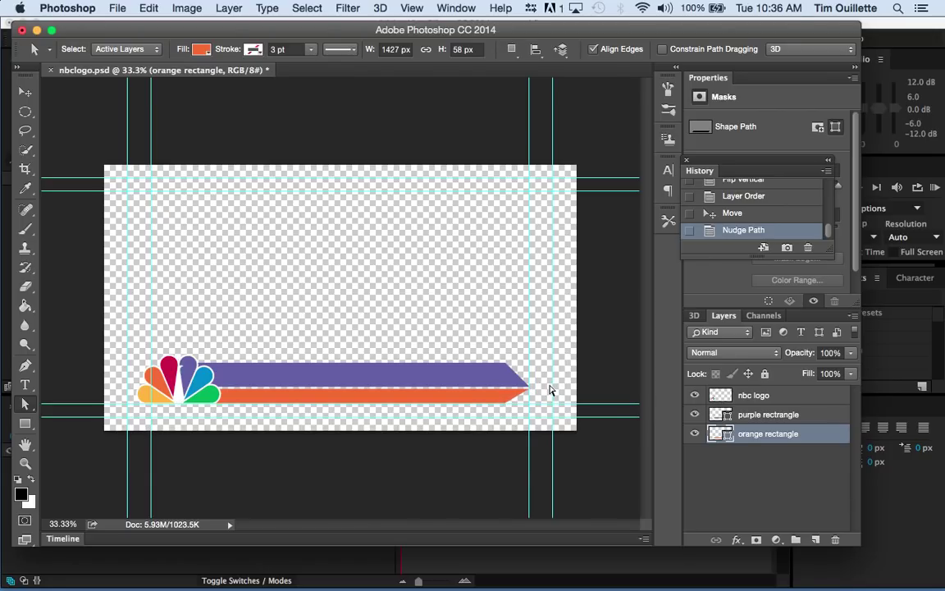
click(504, 397)
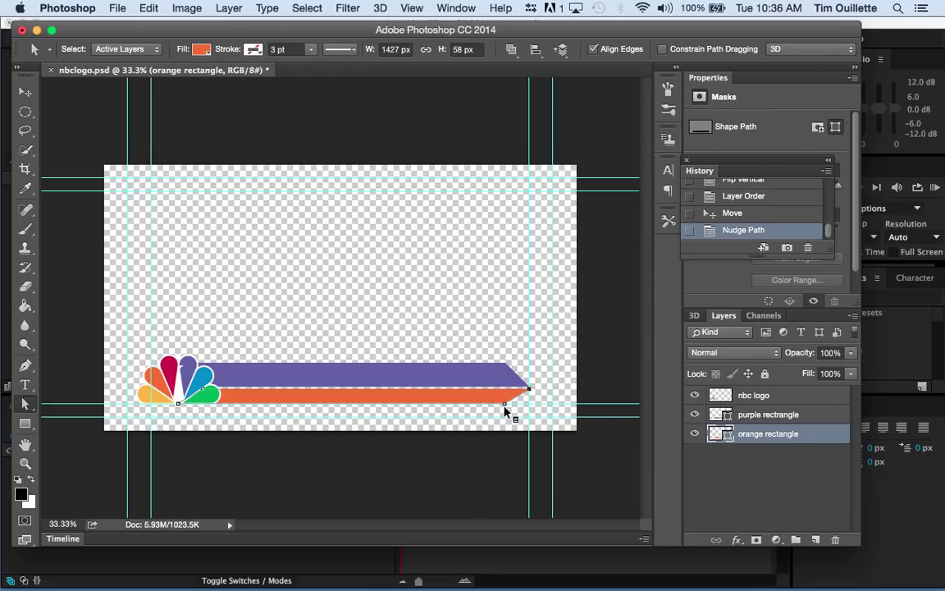
key(shift+Left)
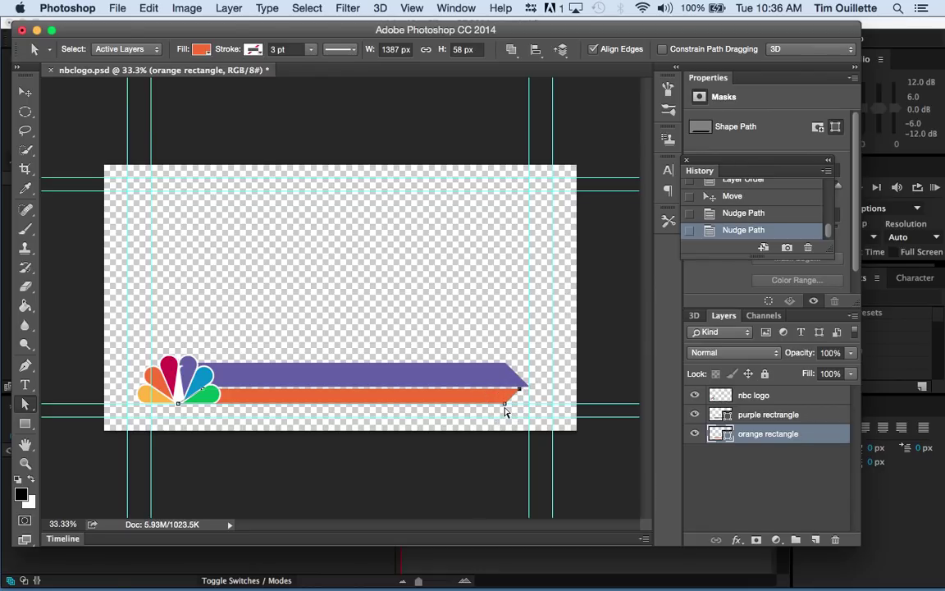
key(super+z)
click(521, 397)
drag(542, 384, 495, 421)
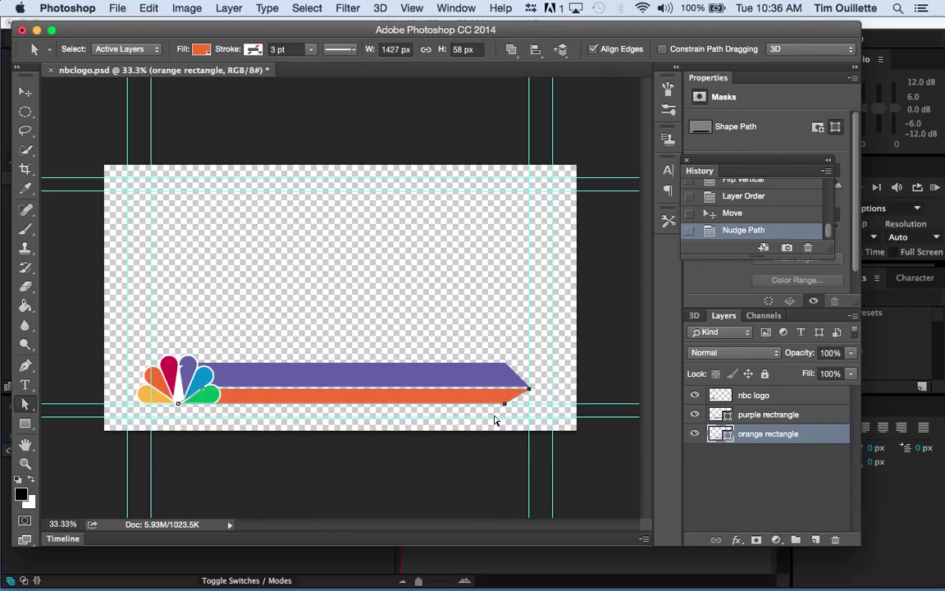
key(shift+Left)
key(shift+Left)
key(shift+Left)
key(shift+Left)
key(shift+Left)
key(shift+Left)
key(shift+Left)
key(shift+Left)
key(shift+Left)
key(shift+Left)
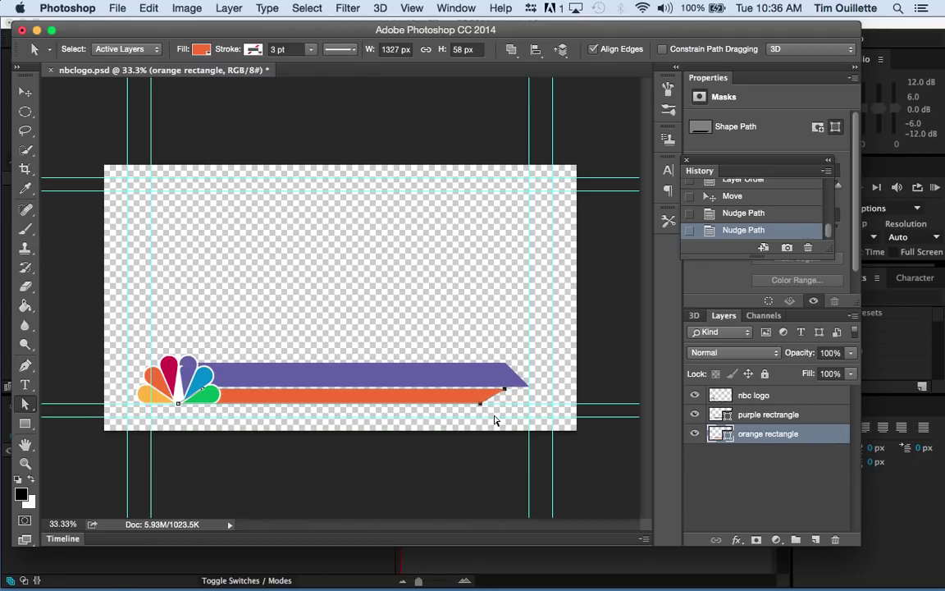
key(shift+Left)
key(shift+Left)
key(shift+Left)
key(shift+Left)
key(shift+Left)
key(shift+Left)
key(shift+Left)
key(shift+Left)
key(shift+Left)
key(shift+Left)
key(shift+Left)
key(shift+Left)
key(shift+Left)
key(shift+Left)
key(shift+Left)
key(shift+Left)
key(shift+Left)
key(shift+Left)
key(shift+Left)
key(shift+Left)
key(shift+Left)
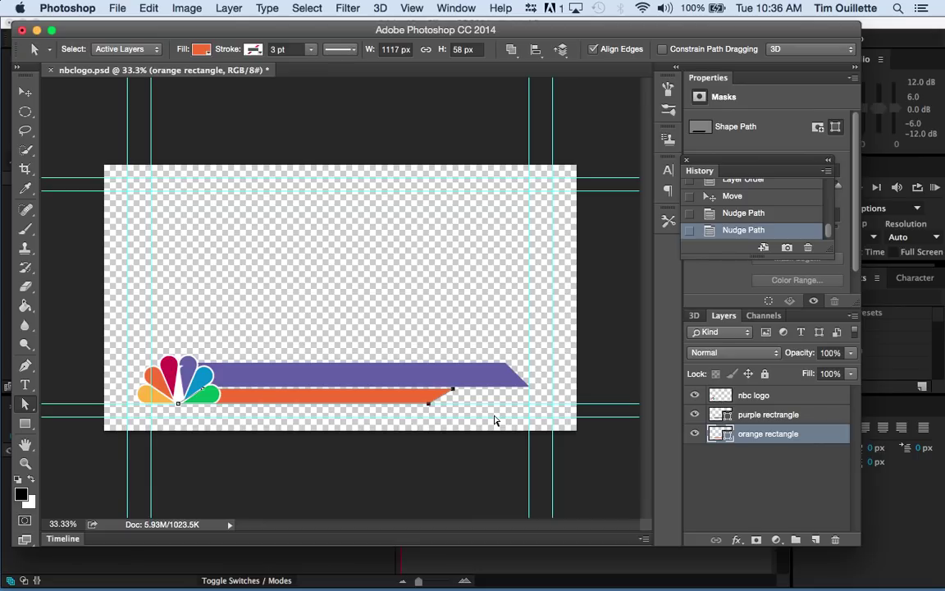
key(shift+Right)
click(464, 455)
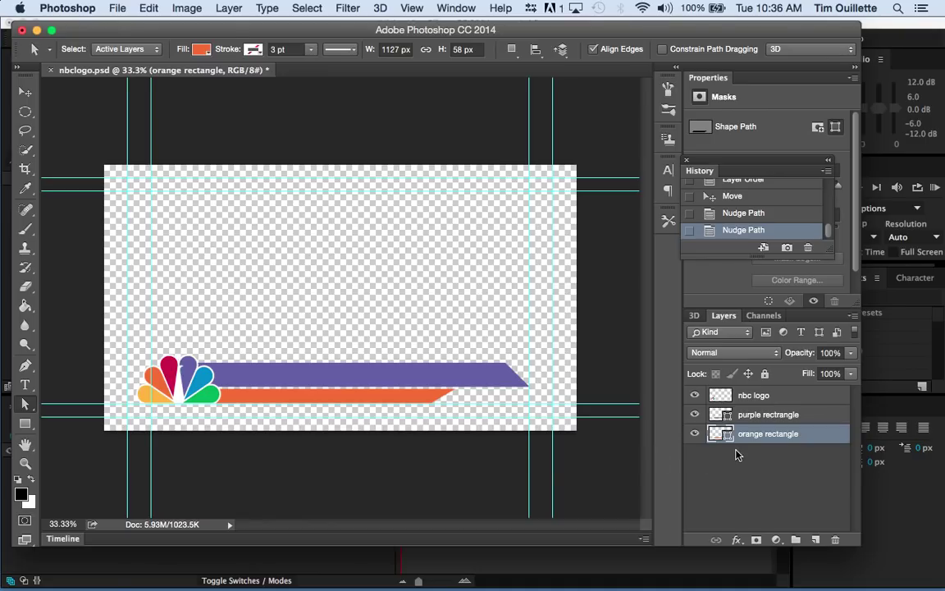
Add Drop Shadow and Stroke layer styles to the purple rectangle layer.
click(819, 419)
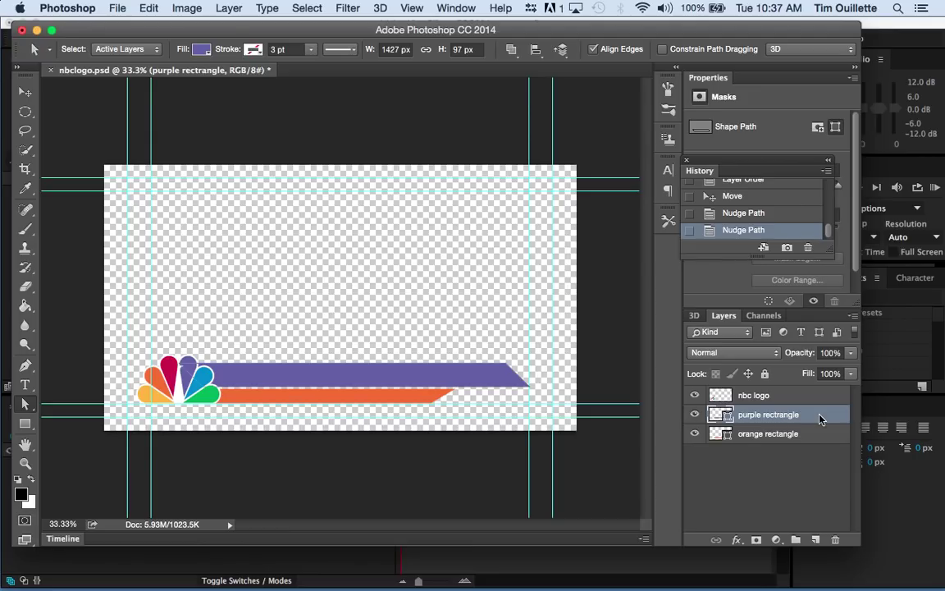
double_click(819, 418)
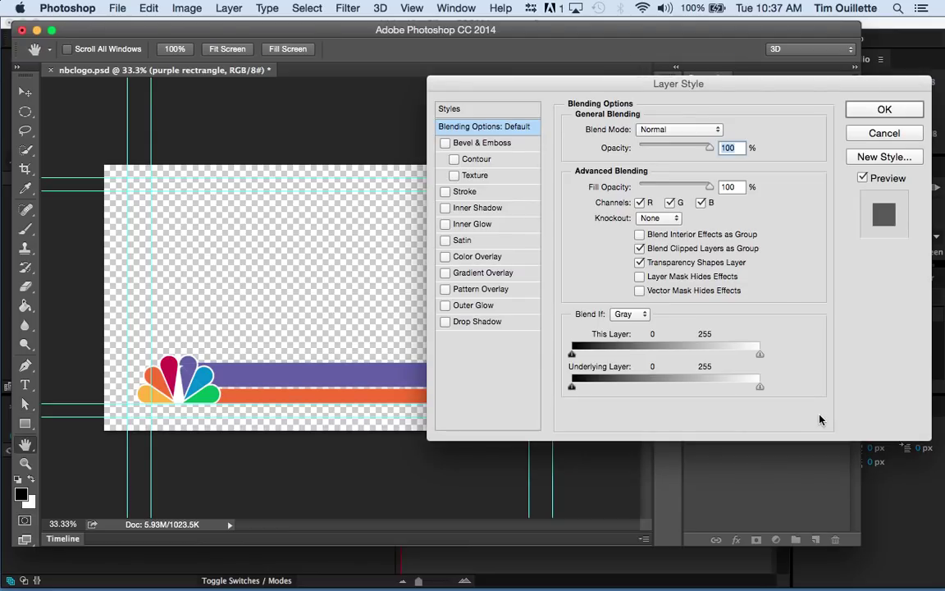
click(446, 323)
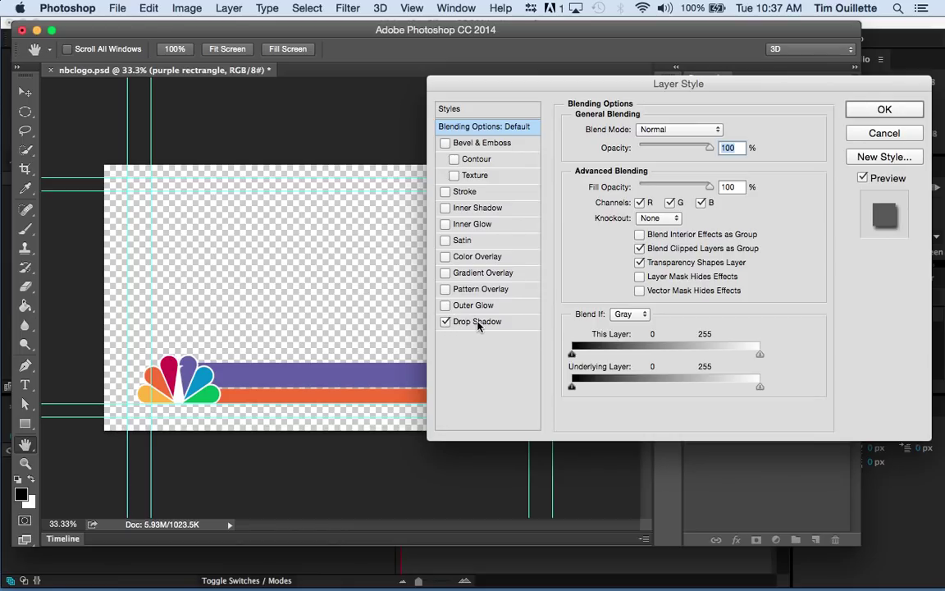
click(477, 322)
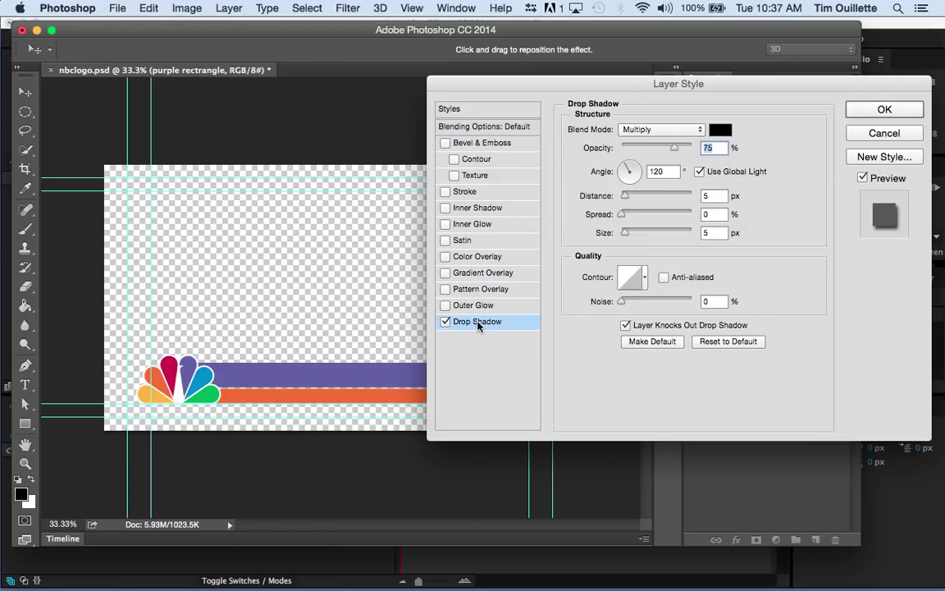
drag(491, 85, 581, 79)
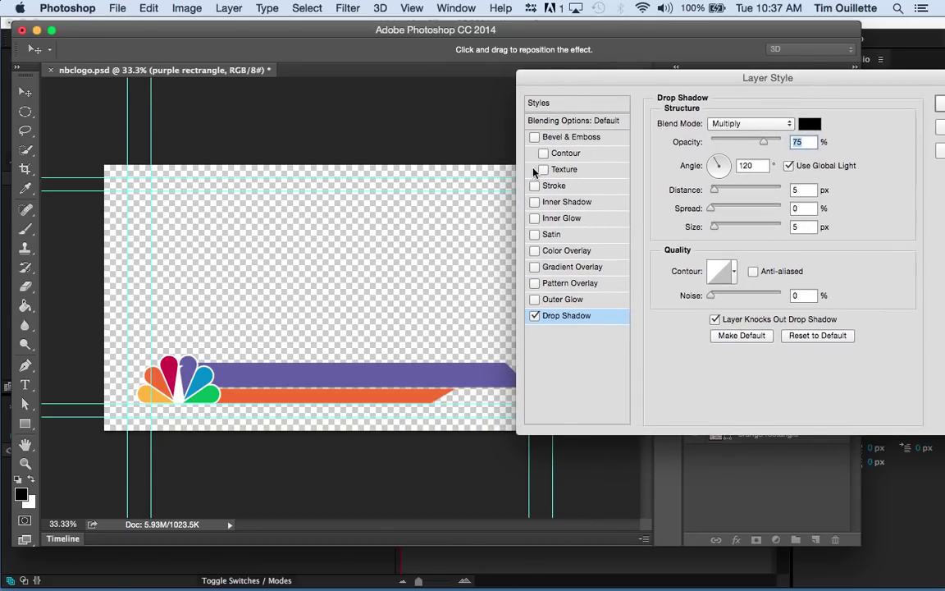
click(555, 186)
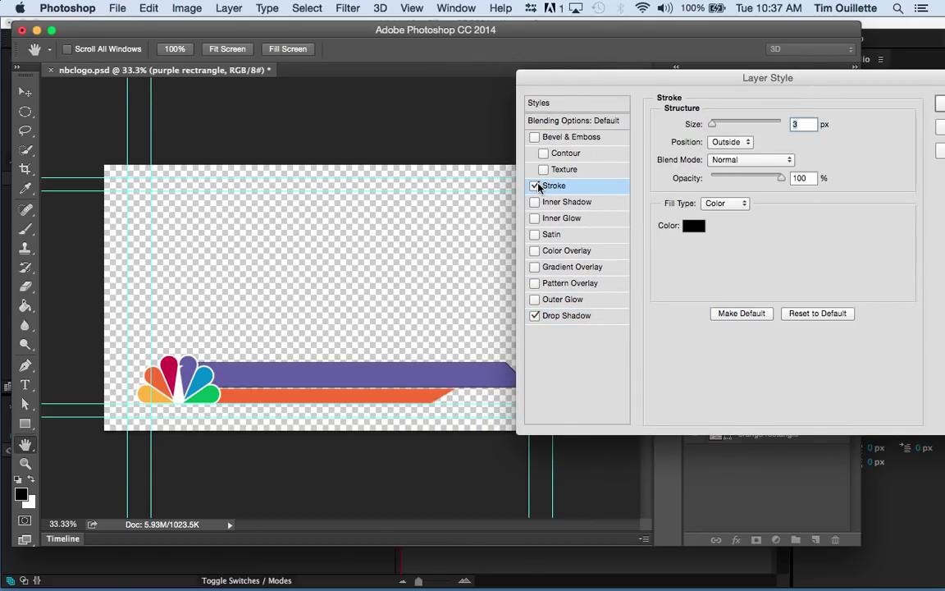
click(535, 186)
click(938, 103)
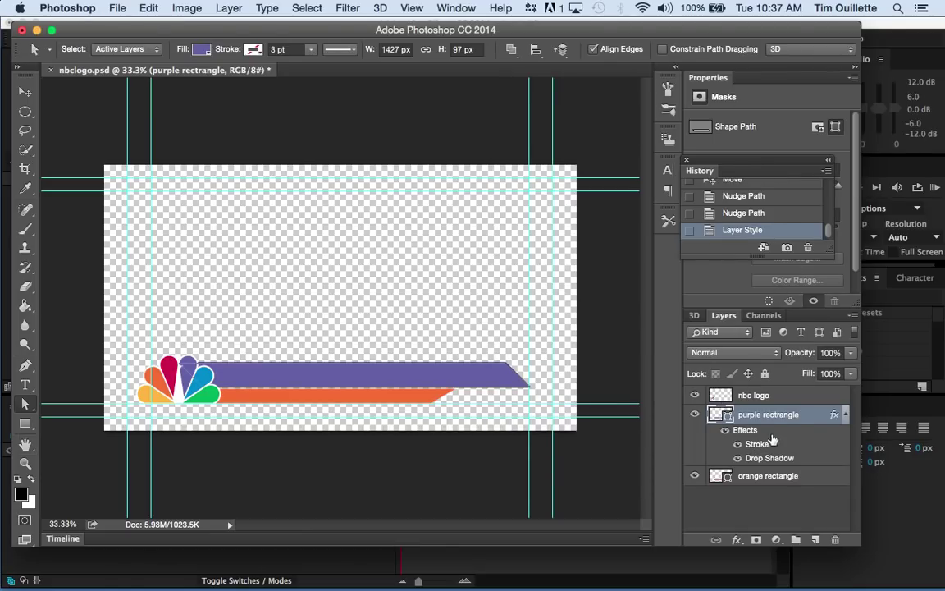
Reopen the purple bar's Layer Style and switch its Stroke off.
double_click(805, 417)
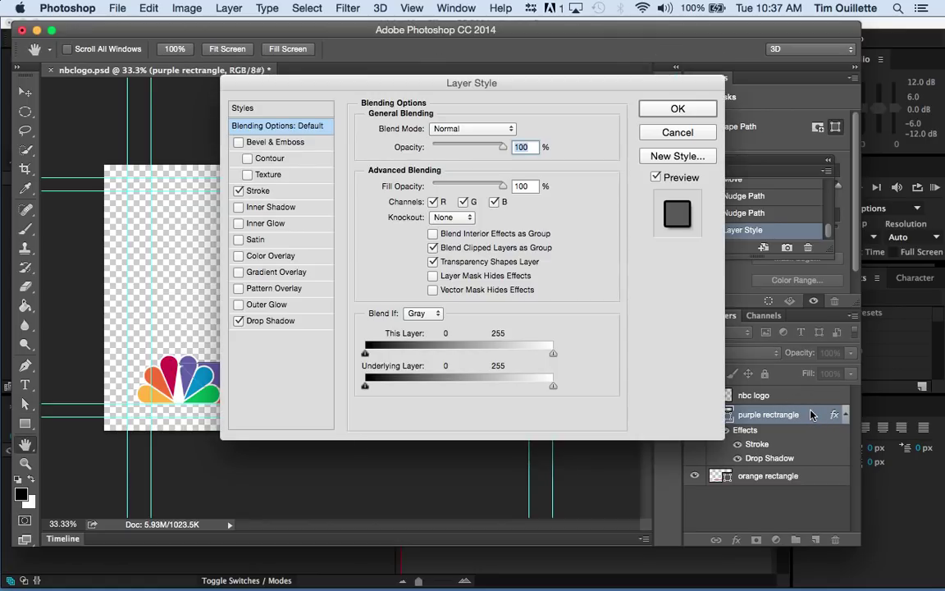
click(239, 190)
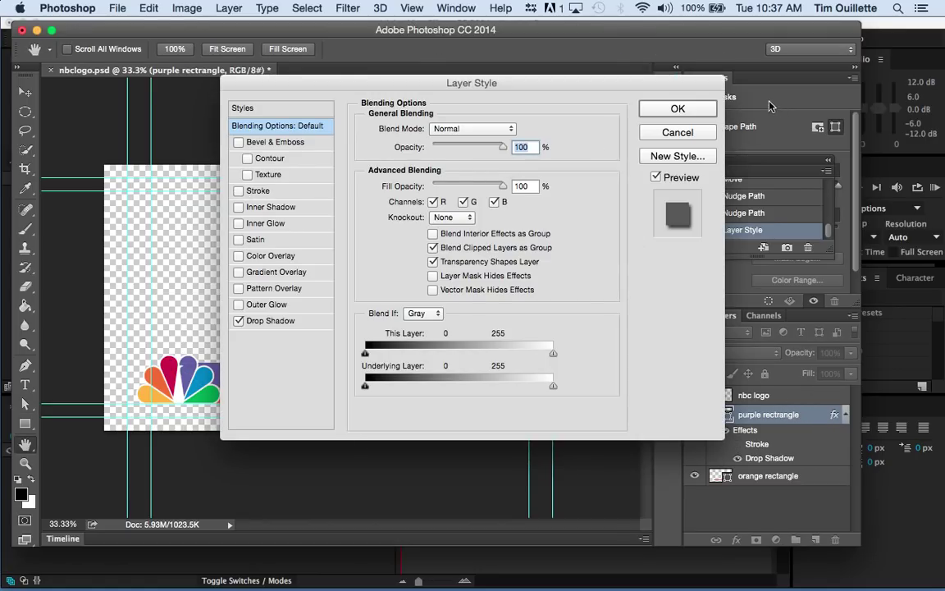
key(Return)
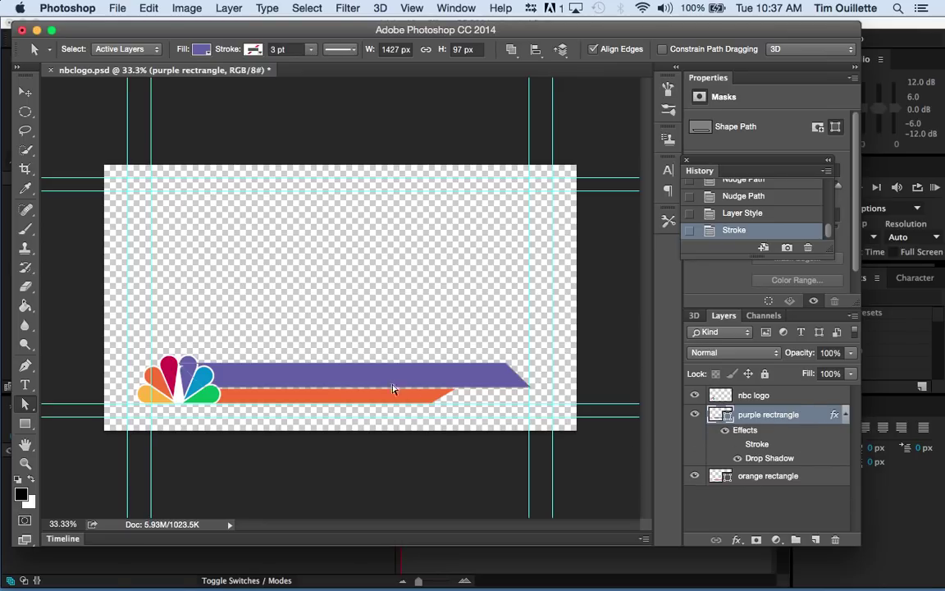
Copy the purple rectangle layer's layer style.
click(811, 510)
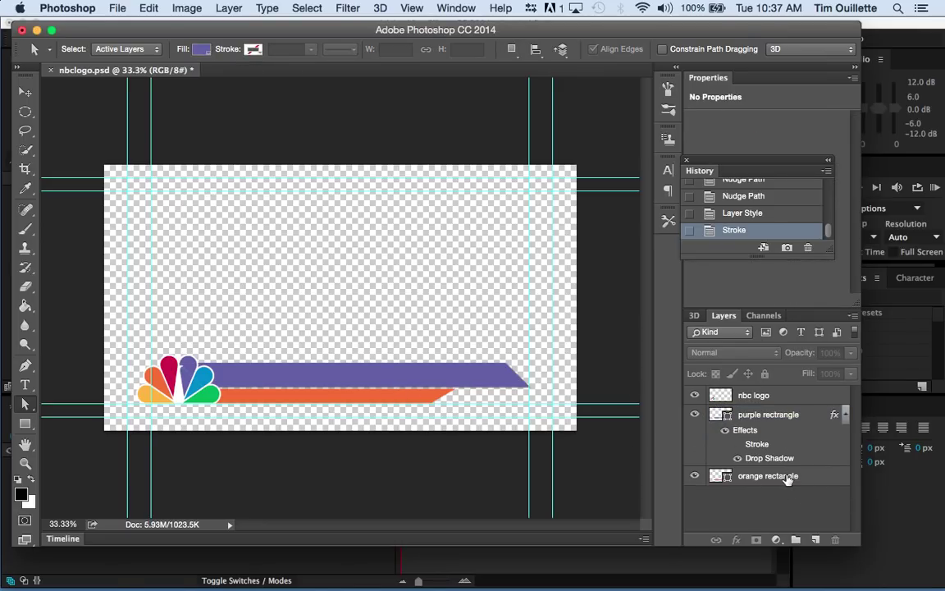
click(786, 476)
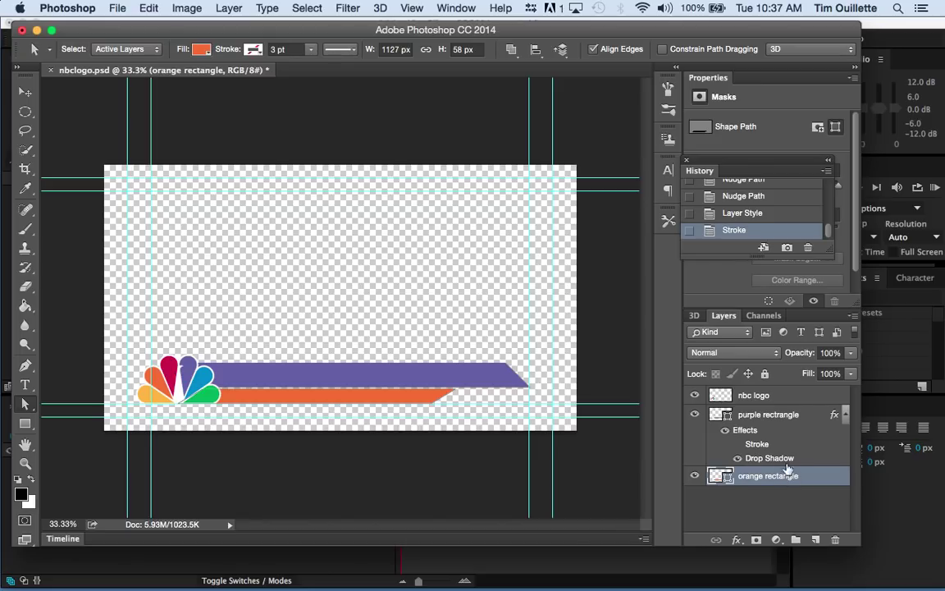
click(797, 416)
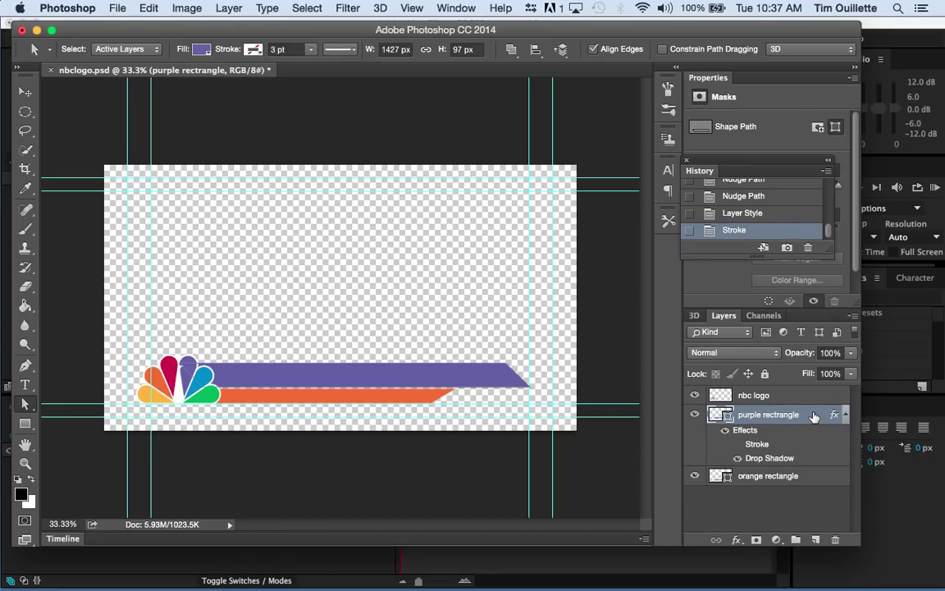
right_click(813, 417)
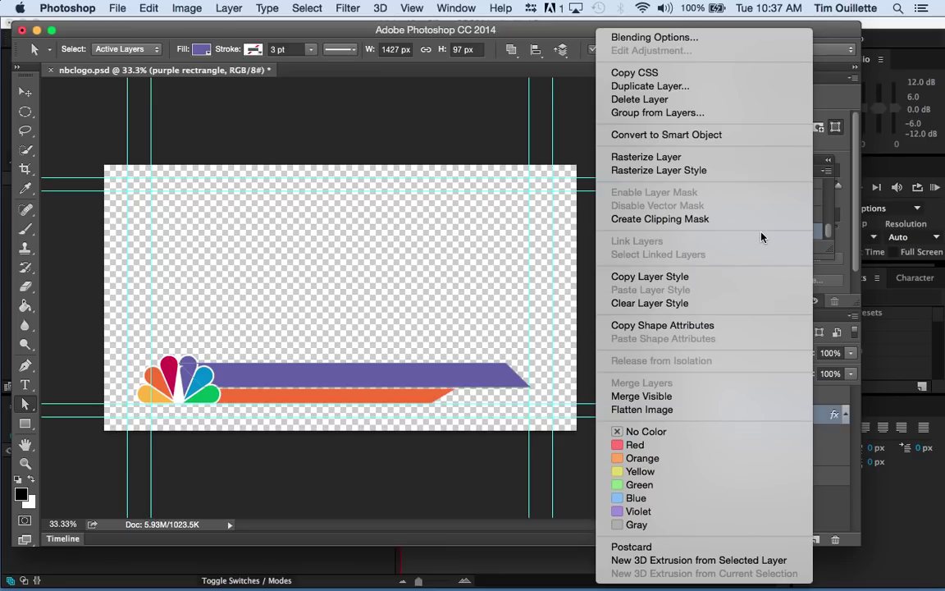
click(710, 277)
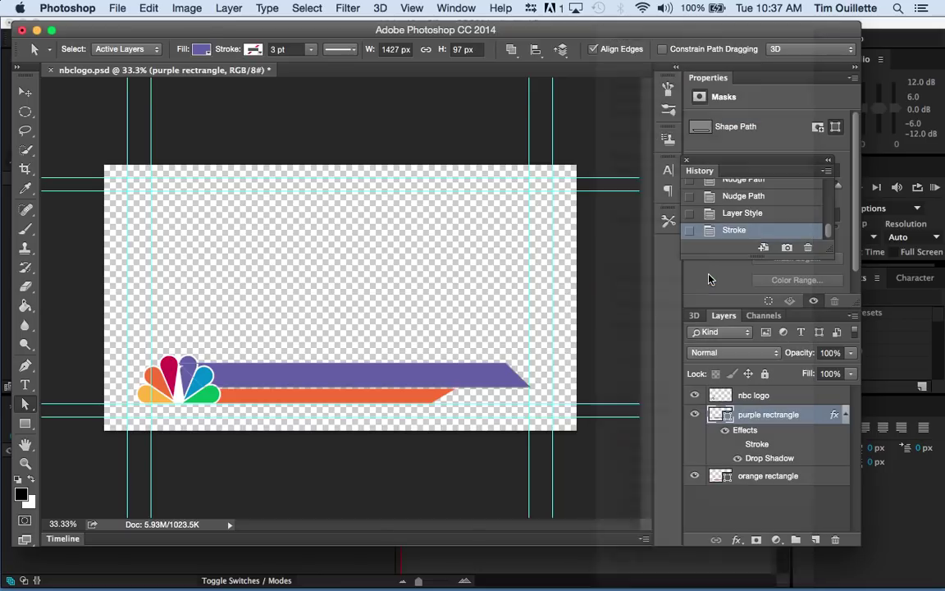
Paste the copied layer style onto the orange rectangle layer.
click(821, 481)
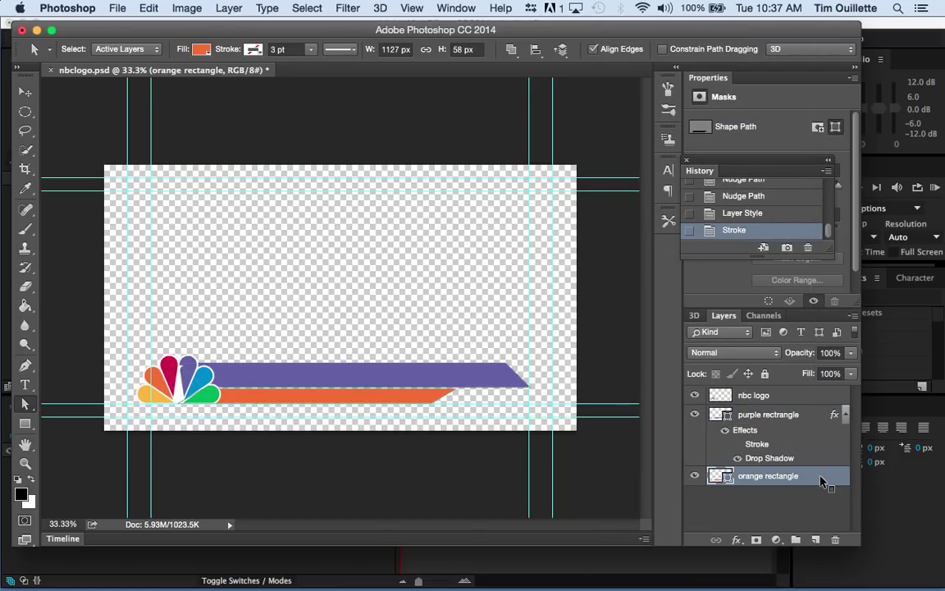
right_click(821, 481)
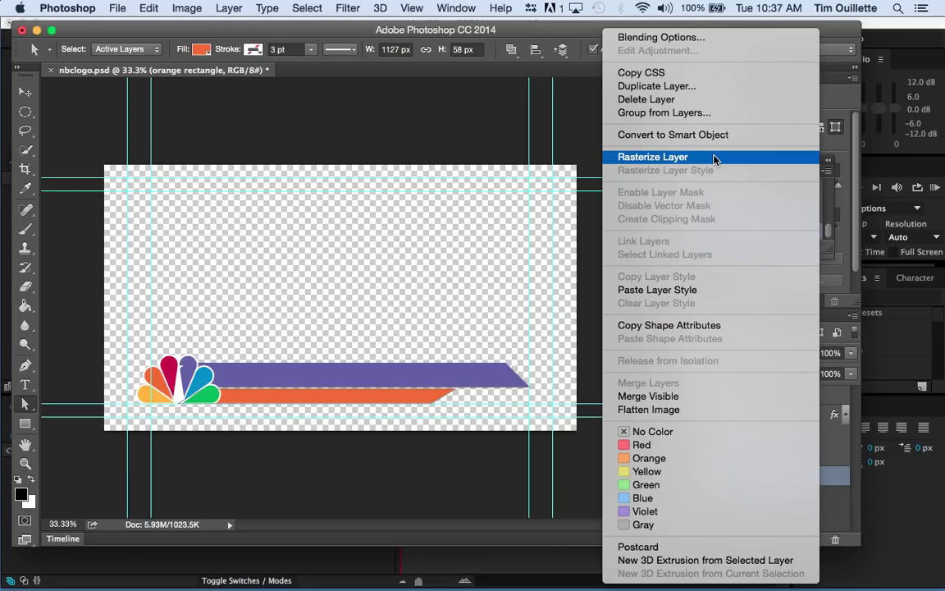
click(649, 290)
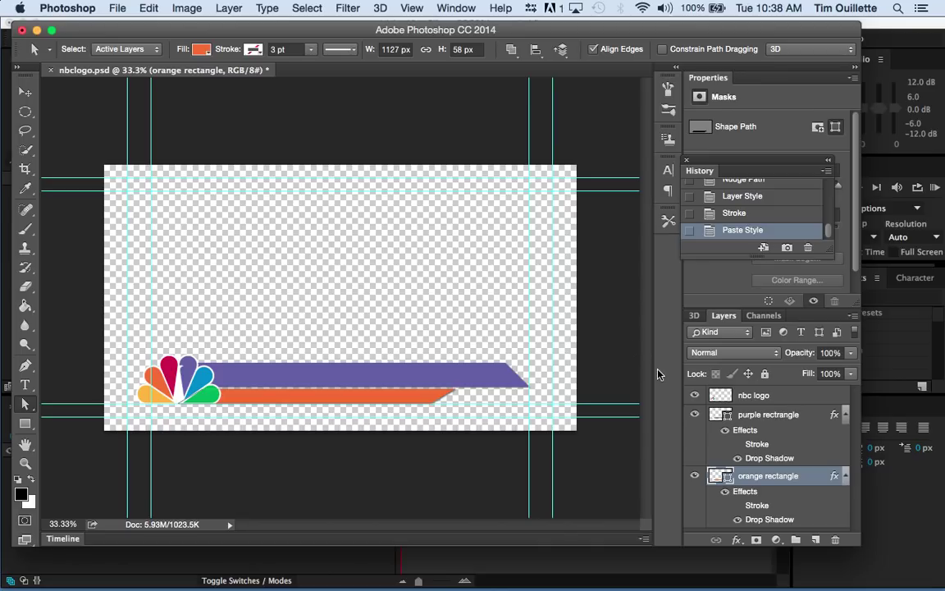
click(810, 419)
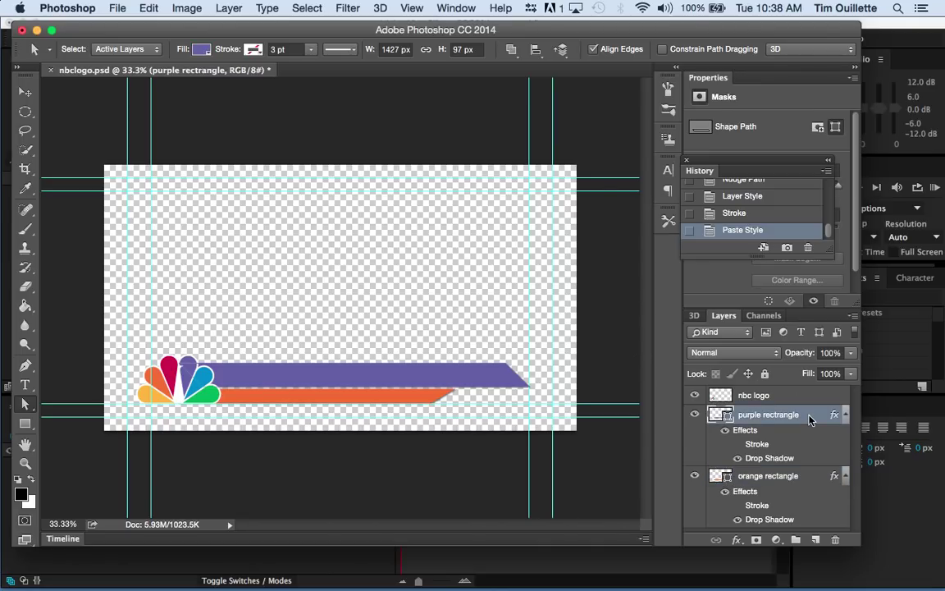
Rasterize the layer styles of both the purple and orange rectangle layers.
shift+click(815, 480)
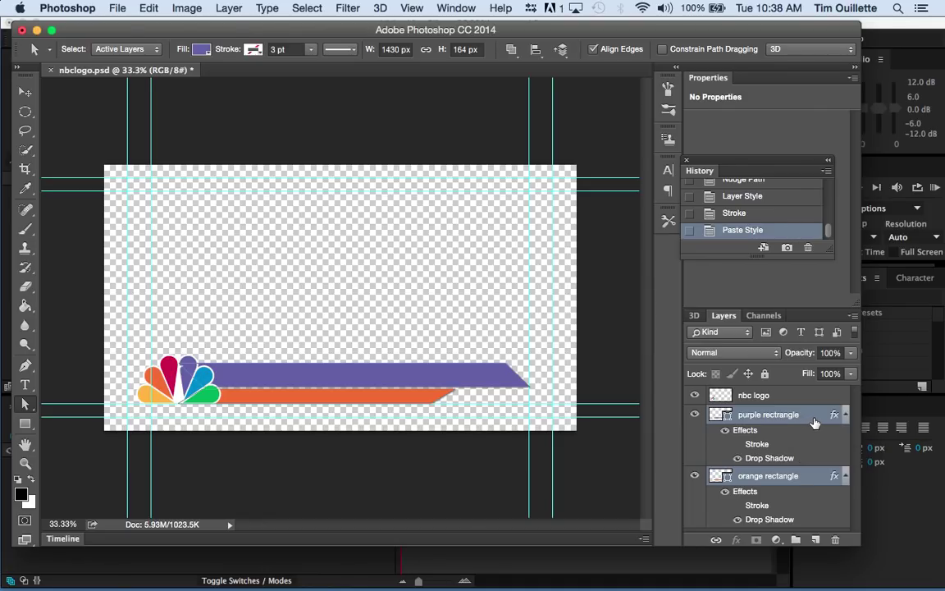
right_click(814, 421)
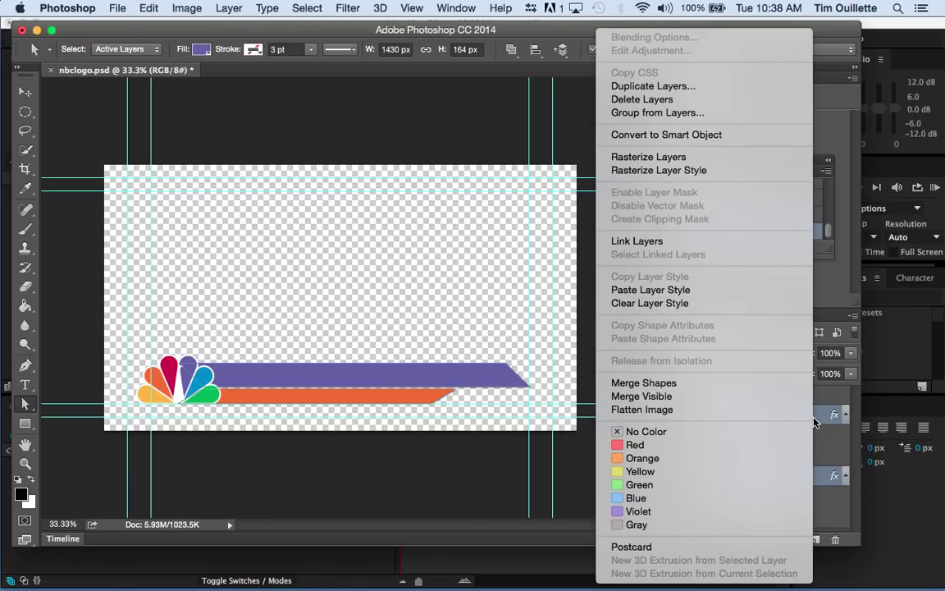
click(735, 174)
click(781, 488)
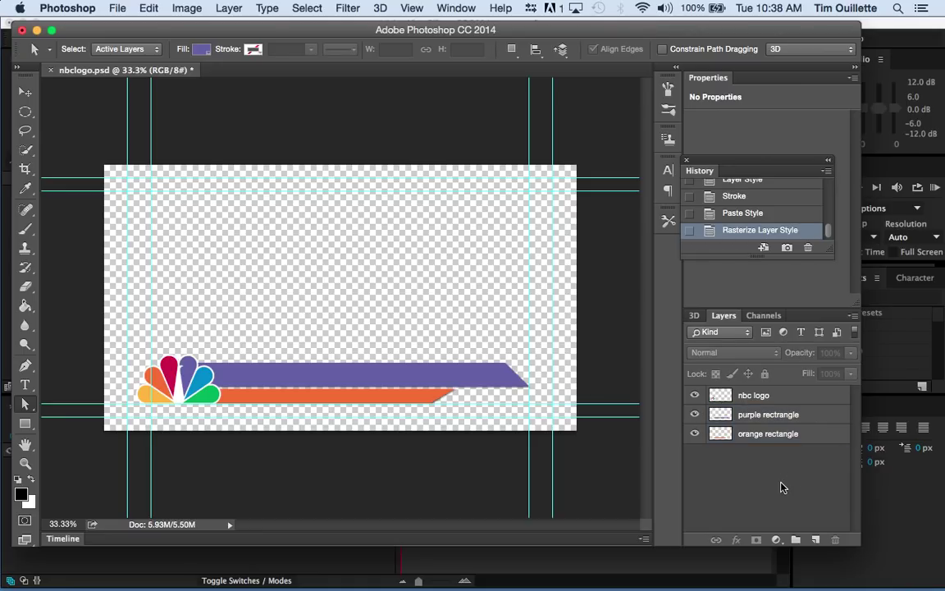
Lower both bars' opacity to about 78% with the Layers panel slider.
click(808, 418)
shift+click(755, 433)
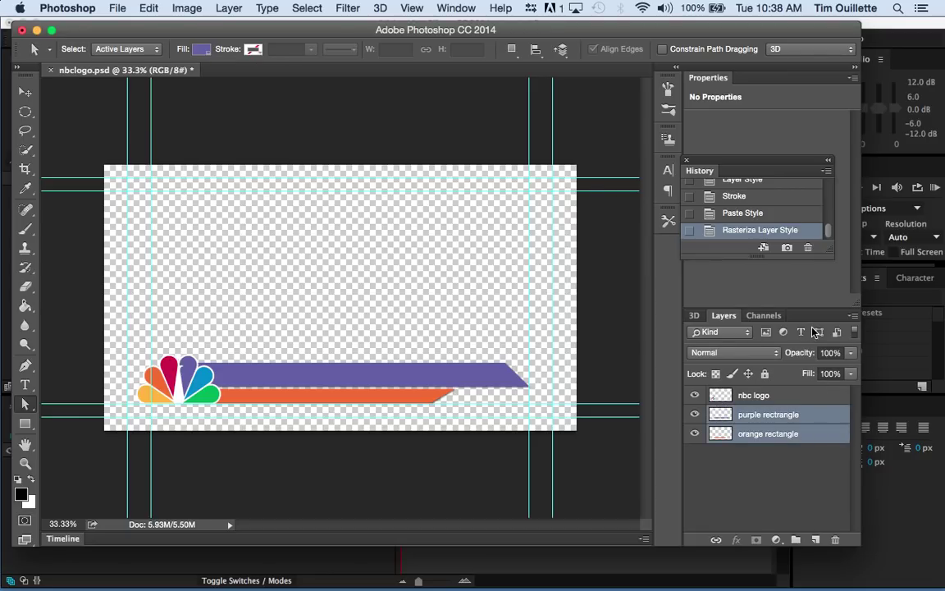
click(790, 493)
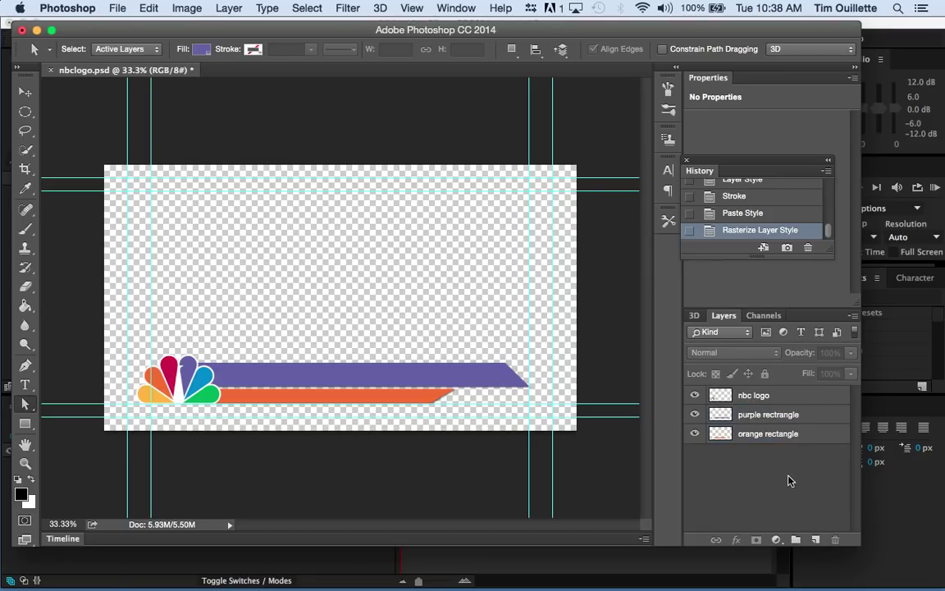
click(779, 414)
shift+click(775, 434)
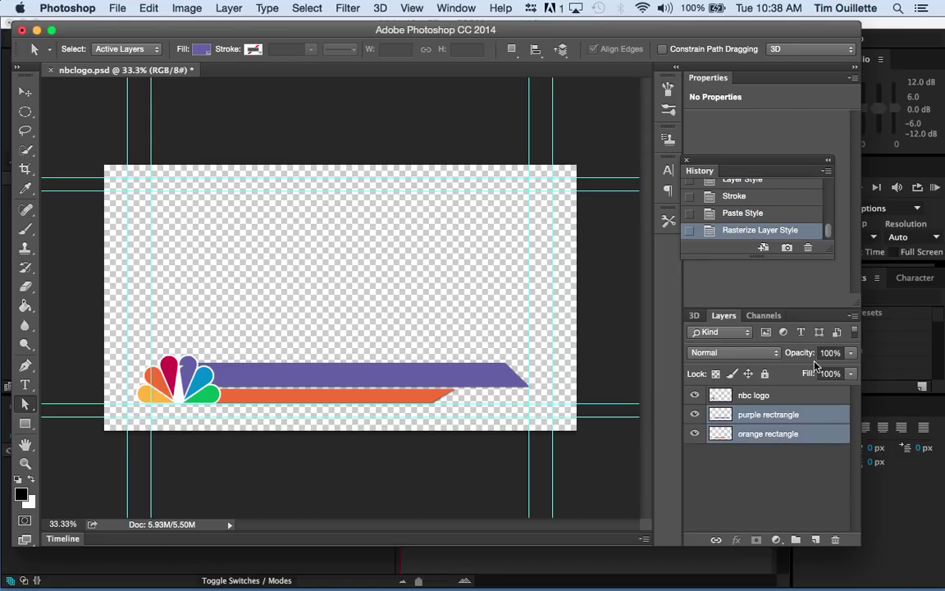
click(849, 353)
mouse_move(850, 366)
mouse_down()
mouse_move(825, 370)
mouse_move(837, 371)
mouse_up()
click(786, 485)
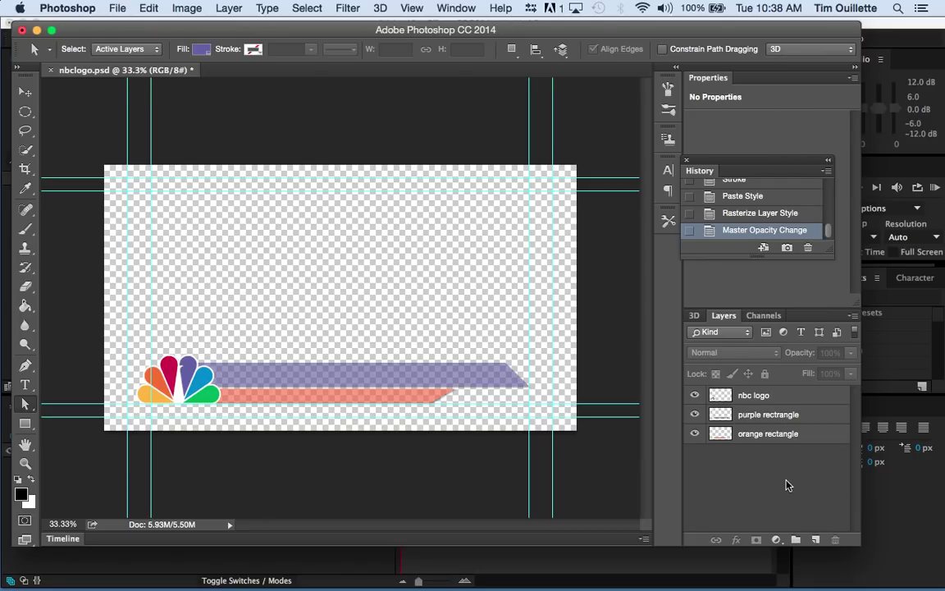
Save As lowerthirdcomp.psd into the Perdhapley folder, accepting the Photoshop Format Options.
click(117, 7)
click(135, 161)
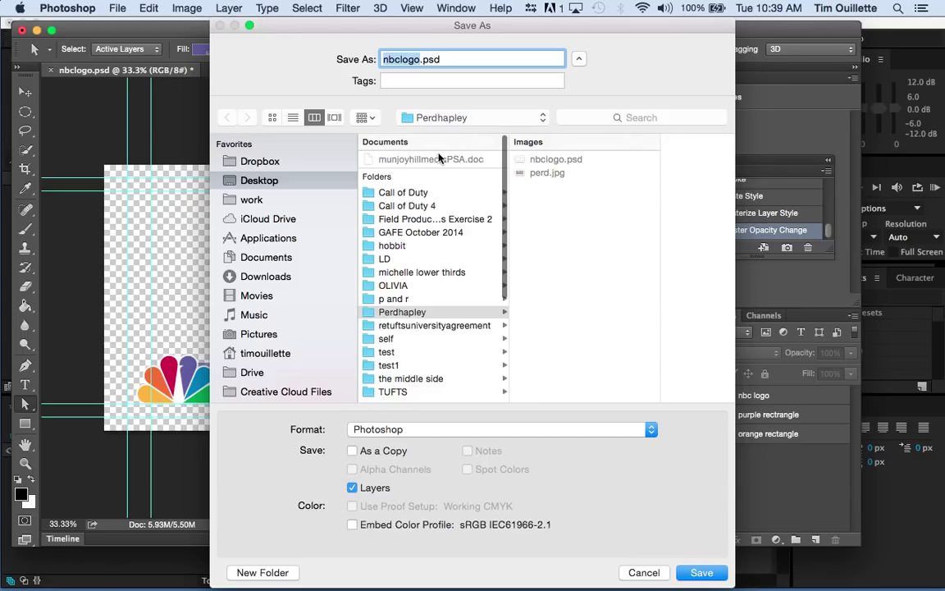
text(lowerthirdcomp)
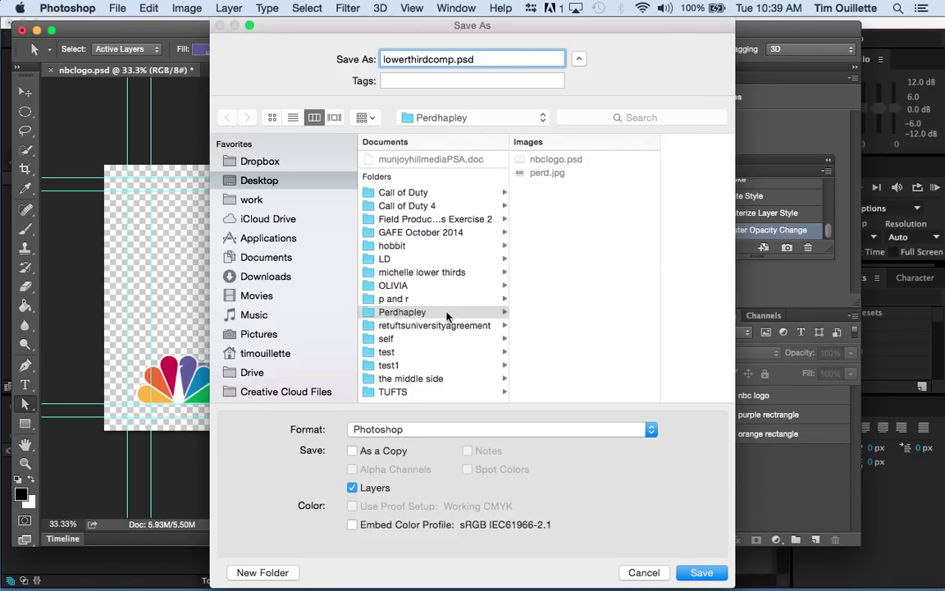
click(447, 314)
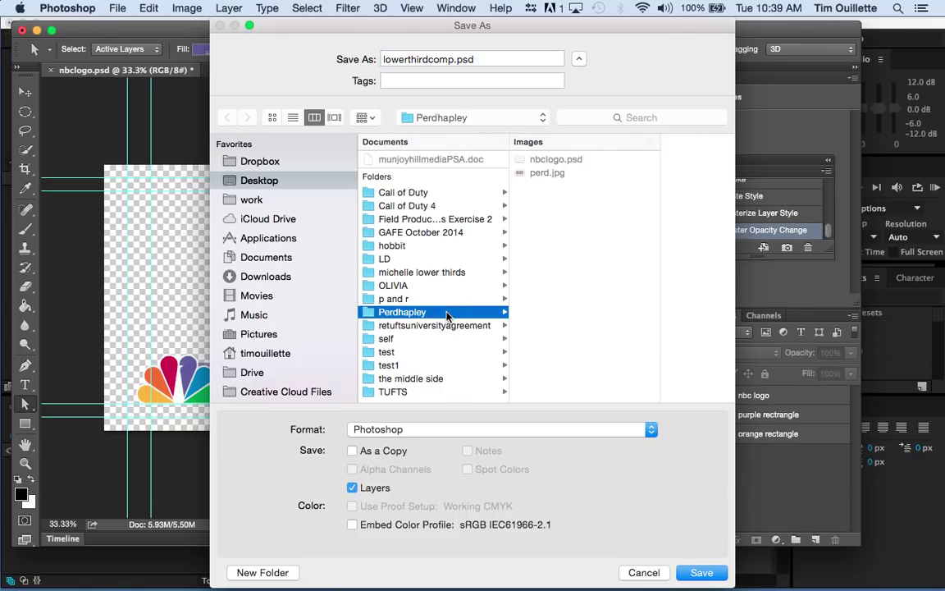
click(700, 573)
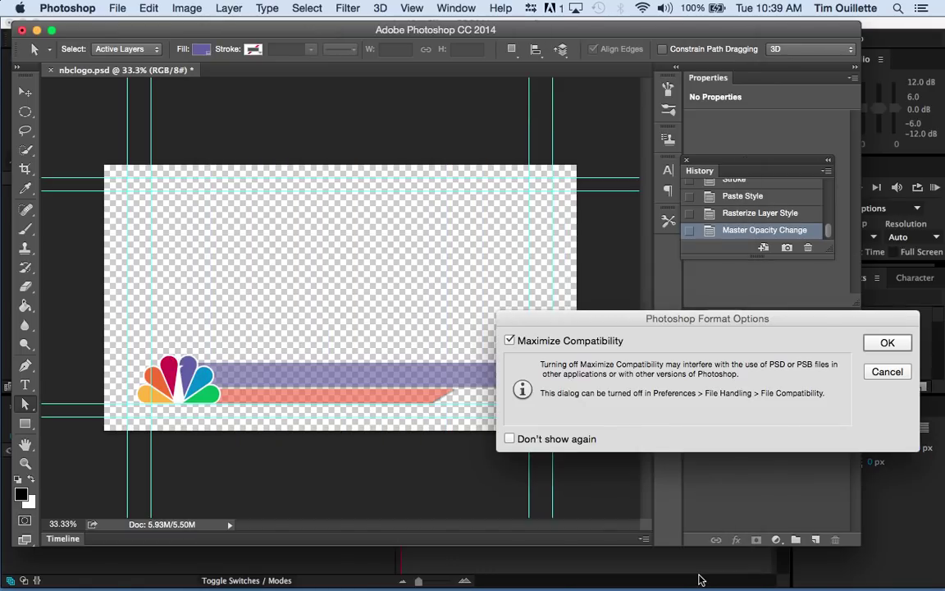
click(886, 342)
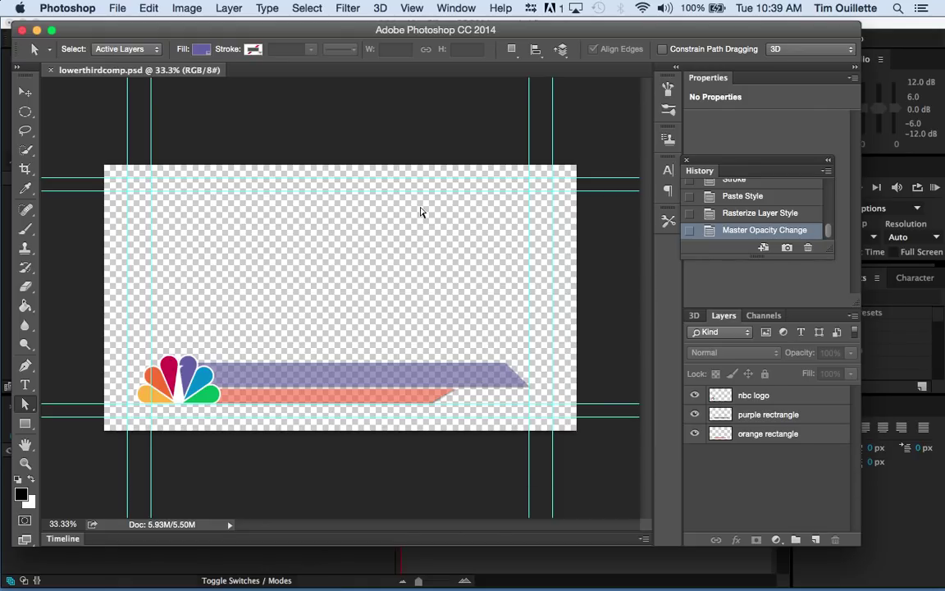
Back in After Effects, import lowerthirdcomp.psd as a Composition with Editable Layer Styles.
key(super+m)
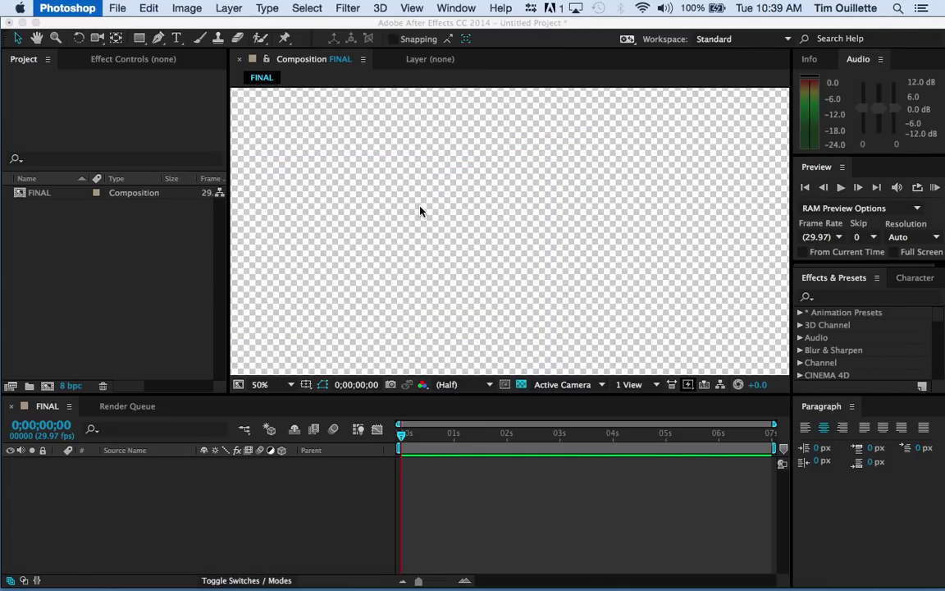
click(143, 300)
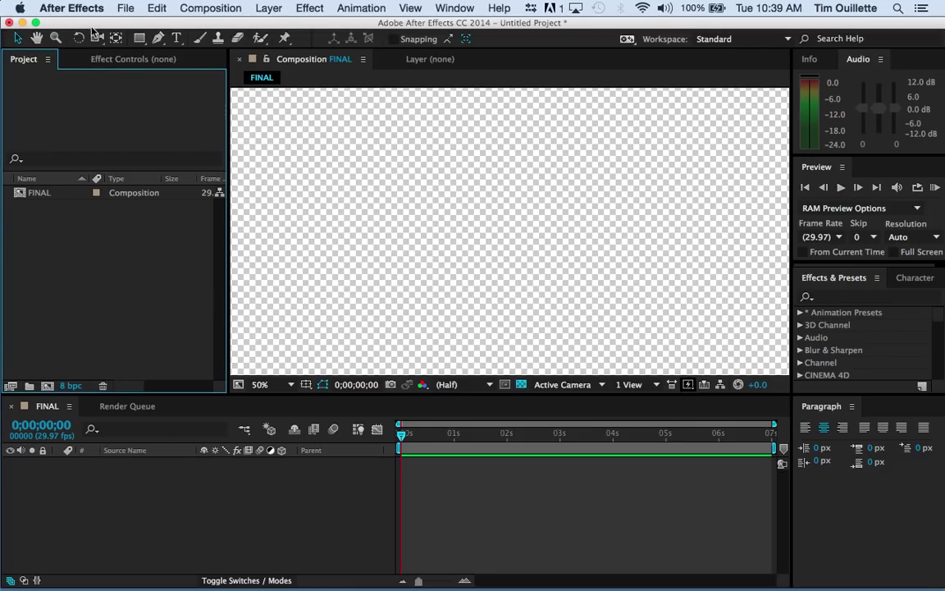
double_click(96, 247)
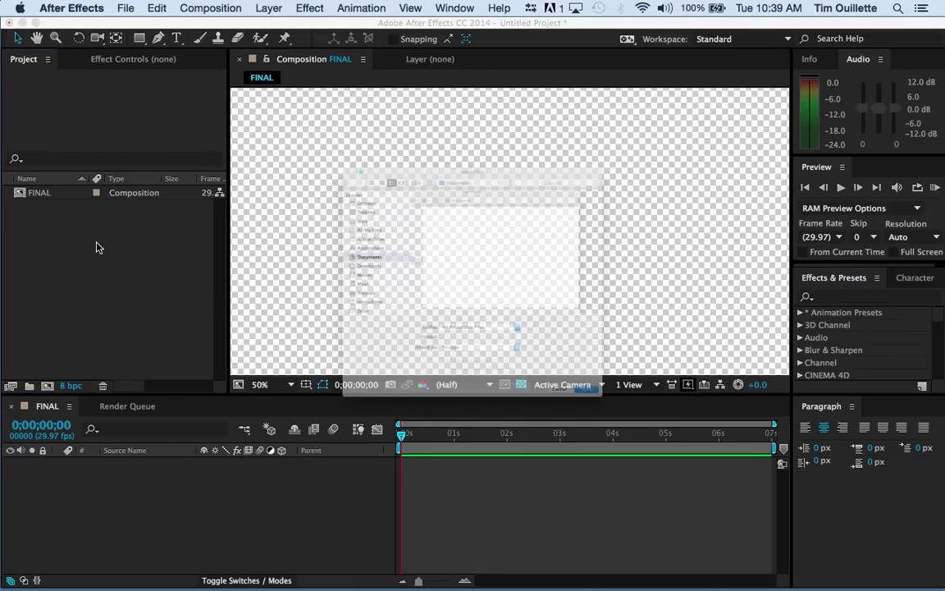
click(555, 113)
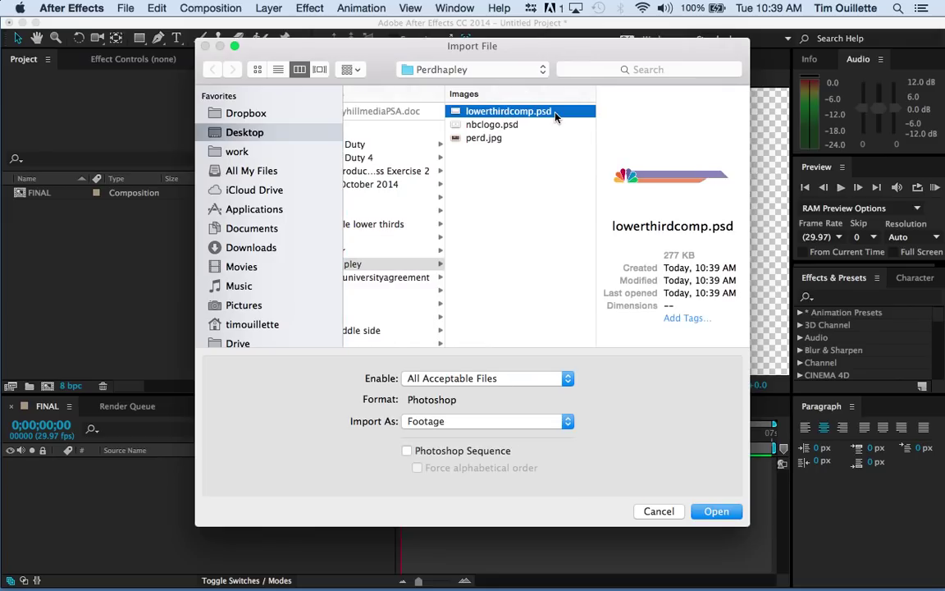
double_click(556, 113)
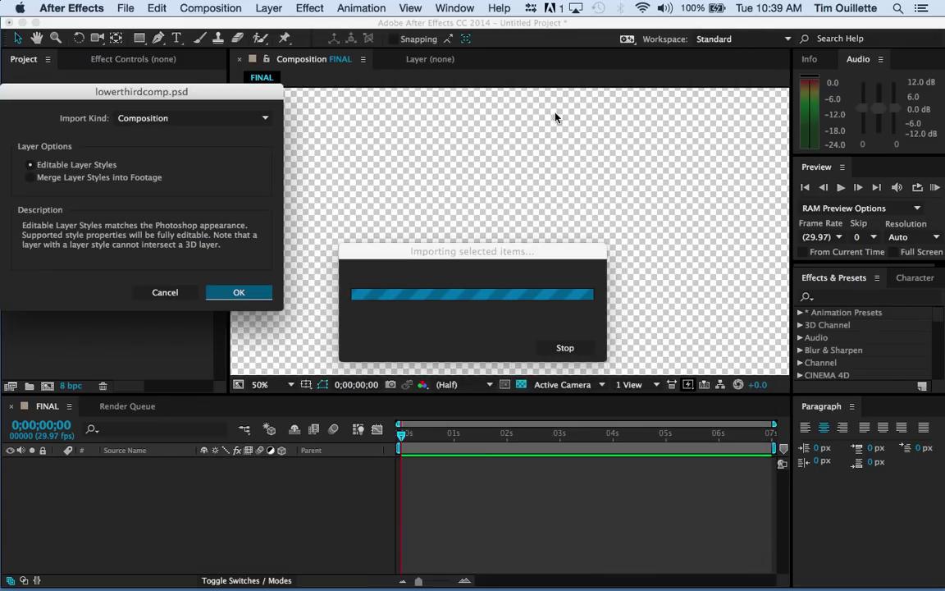
click(238, 293)
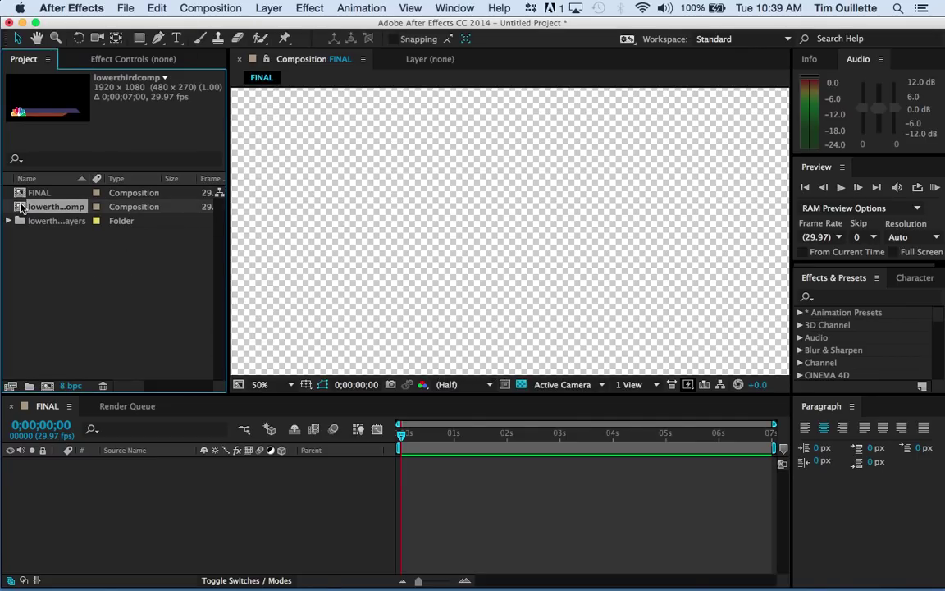
Open the lowerthirdcomp composition and preview its first seconds.
click(22, 194)
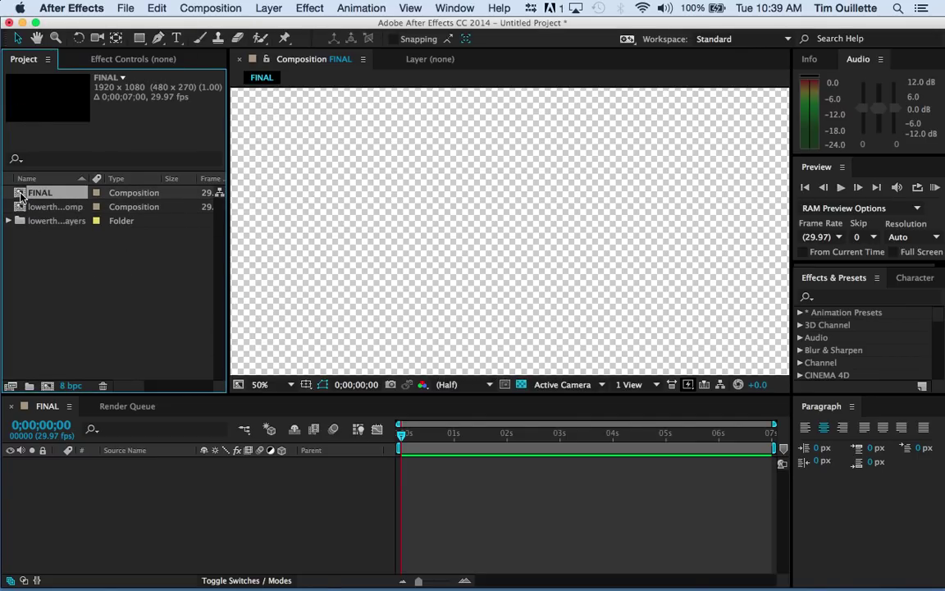
double_click(20, 208)
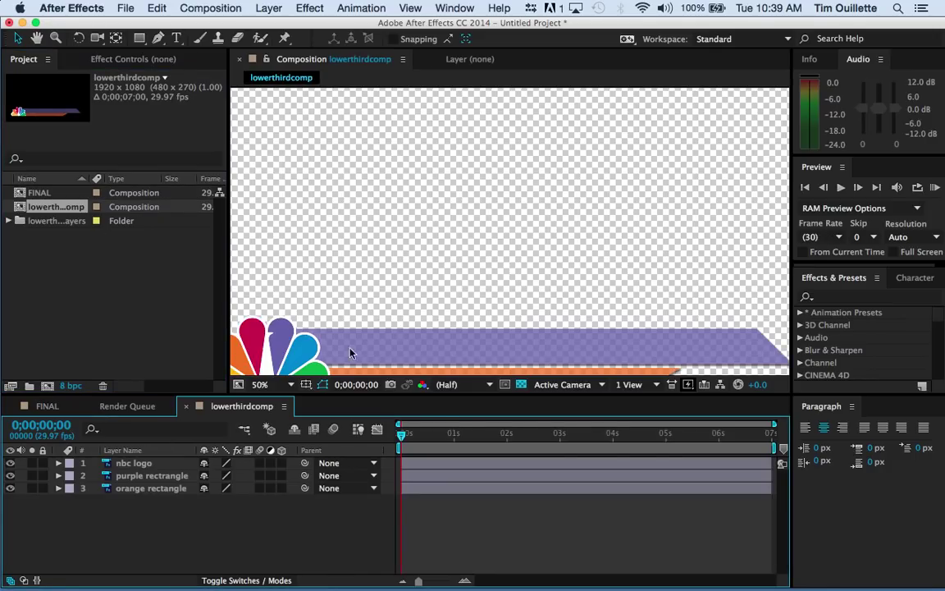
scroll(431, 322, down, 2)
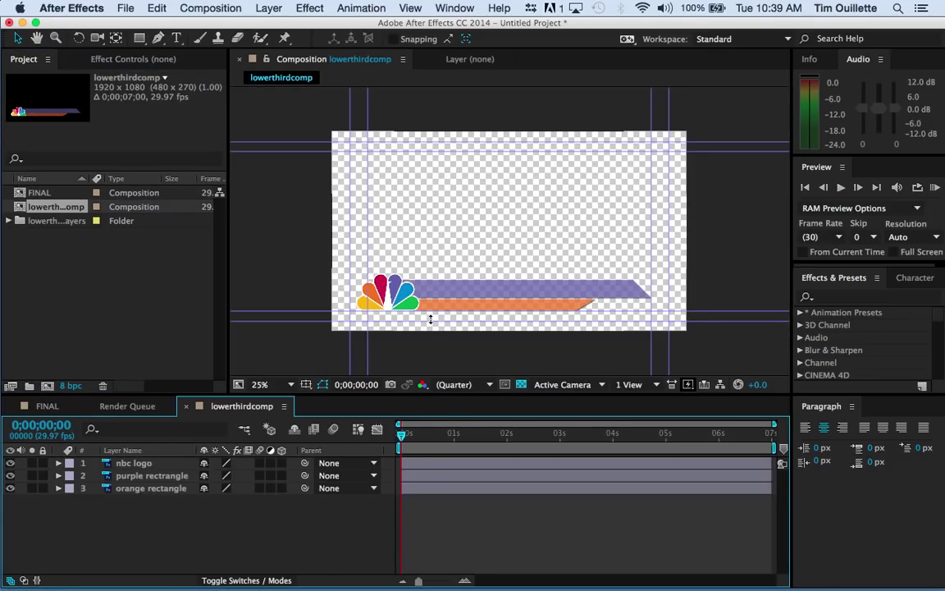
scroll(431, 319, up, 2)
scroll(431, 320, down, 1)
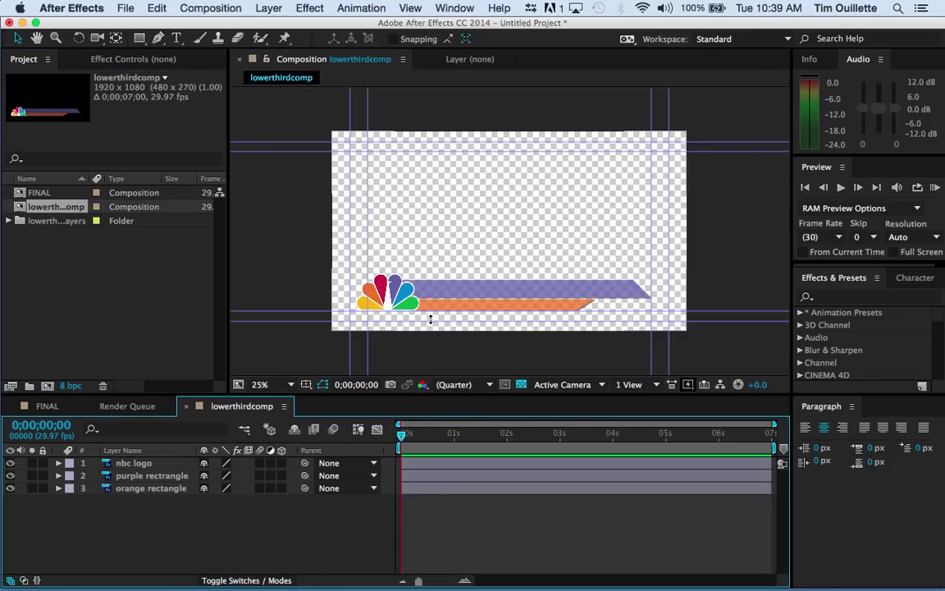
drag(425, 439, 328, 437)
click(111, 515)
click(67, 305)
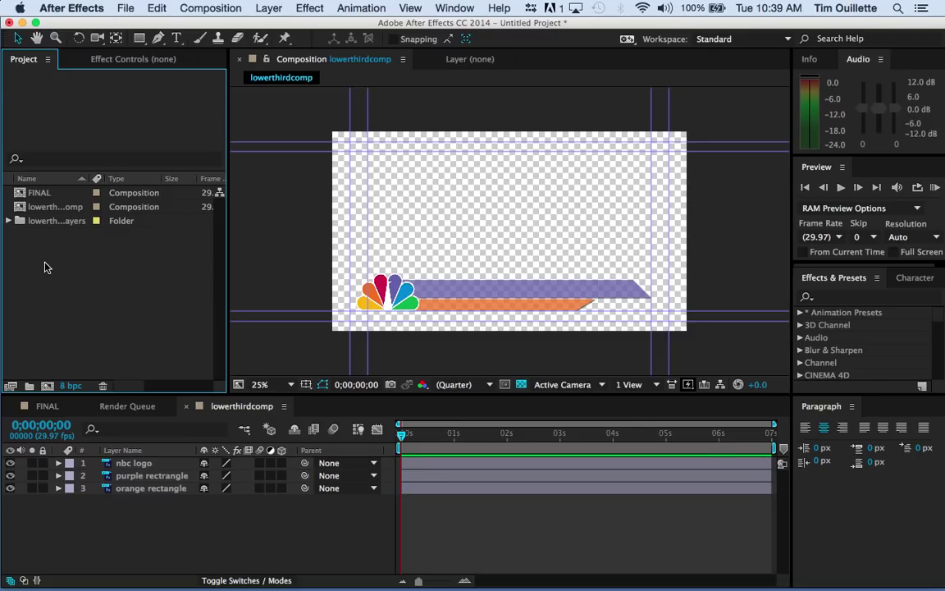
Import perd.jpg and place it as the bottom layer behind the bars and logo.
double_click(46, 267)
click(535, 141)
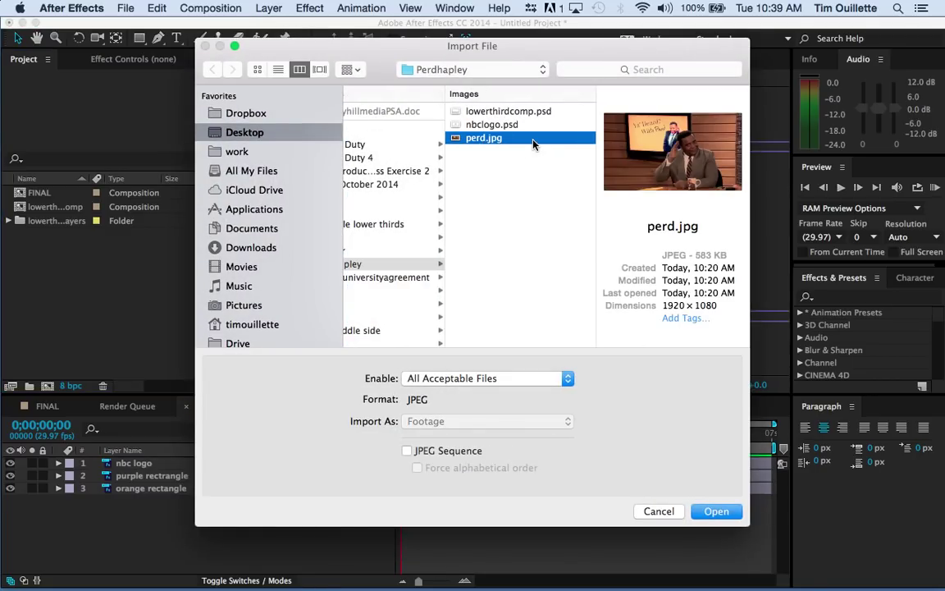
double_click(533, 141)
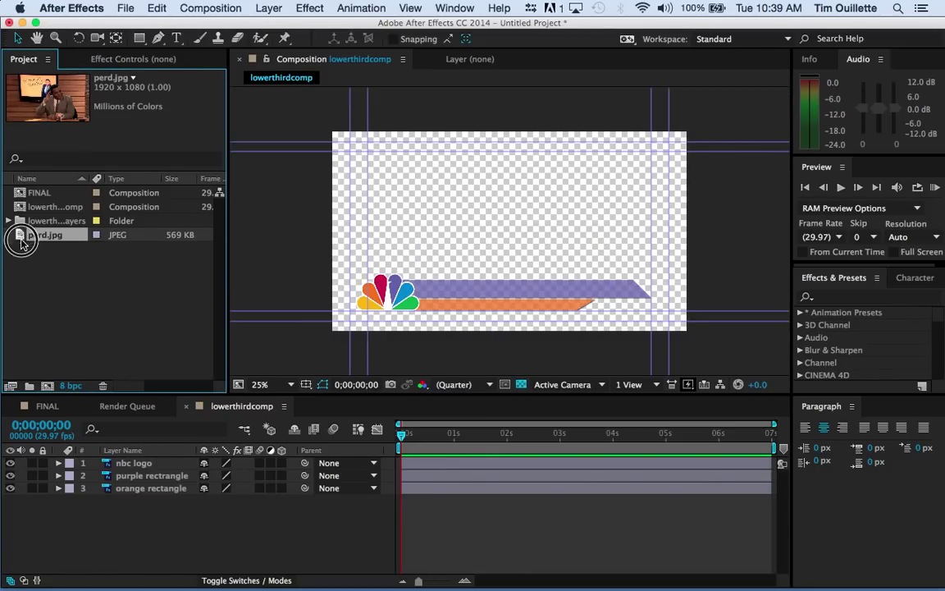
drag(22, 259, 36, 513)
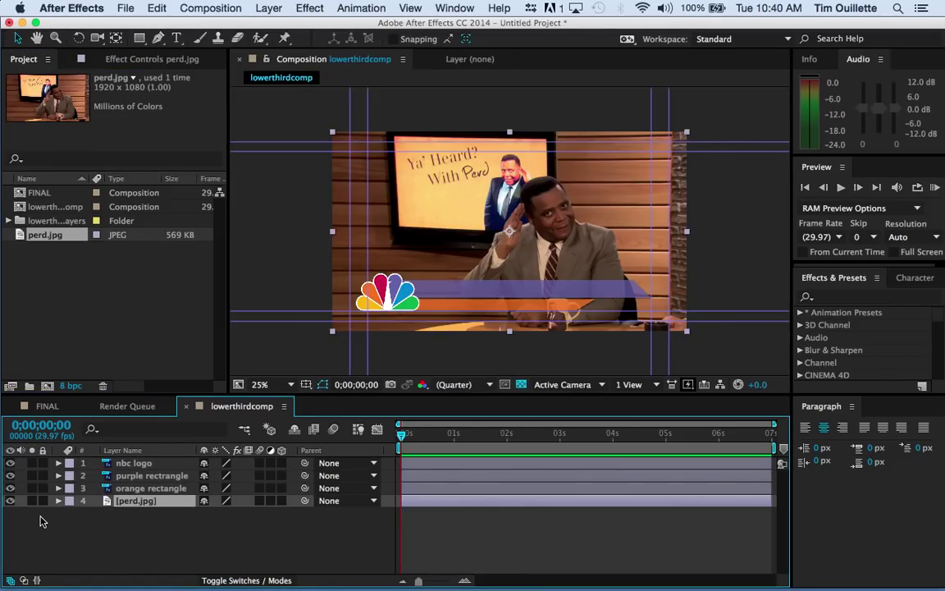
drag(527, 435, 386, 428)
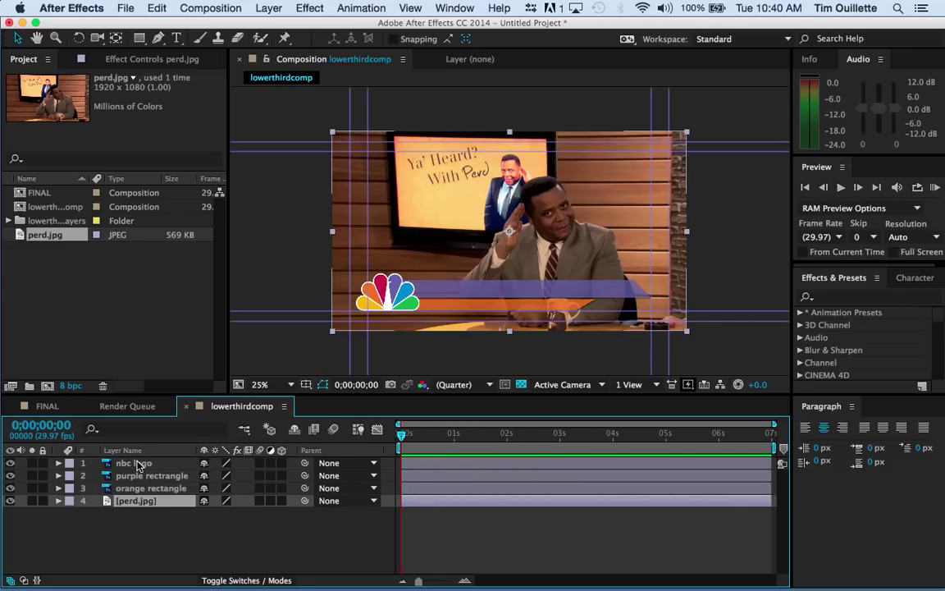
Lock all layers, leaving only the purple rectangle layer unlocked.
click(135, 464)
click(136, 476)
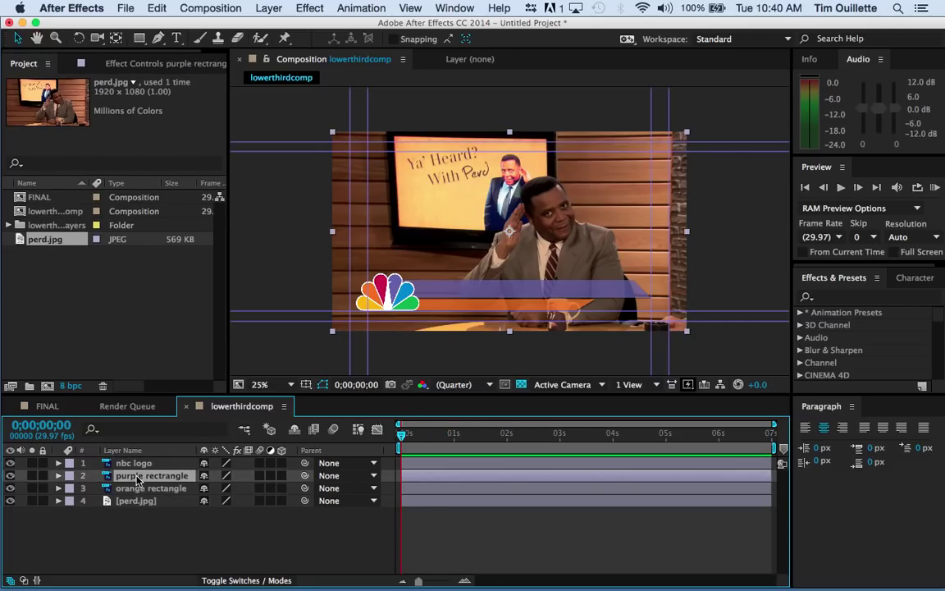
click(142, 489)
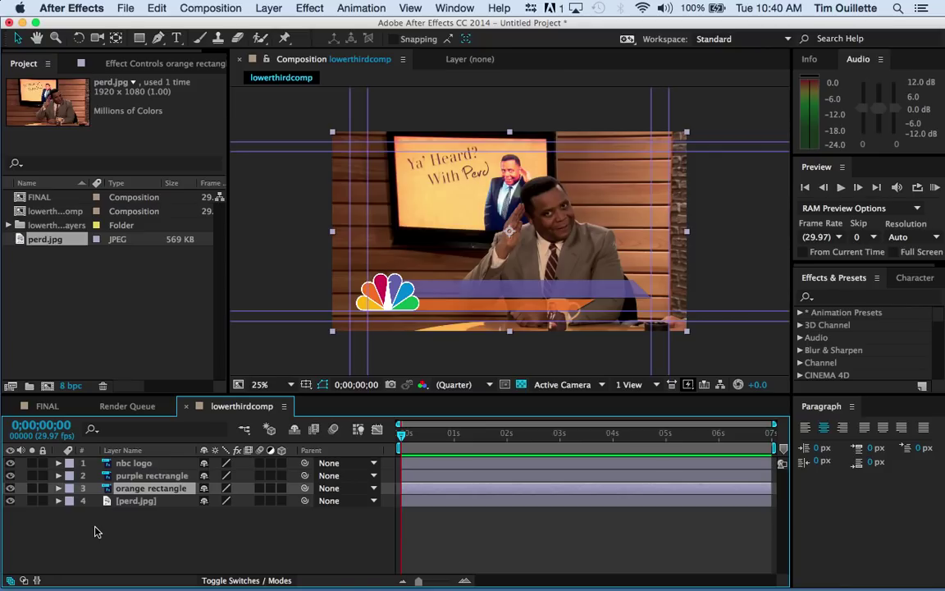
click(139, 532)
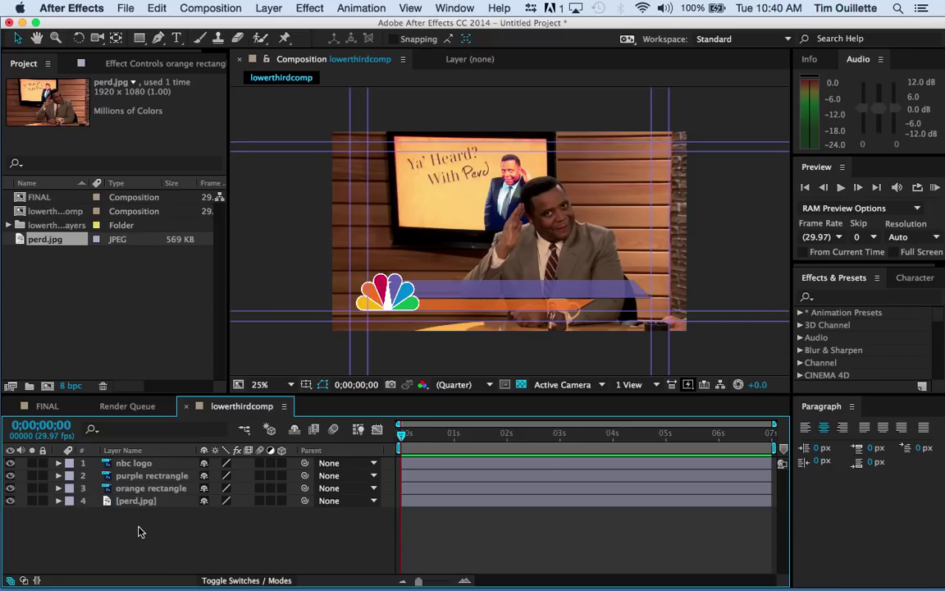
click(134, 476)
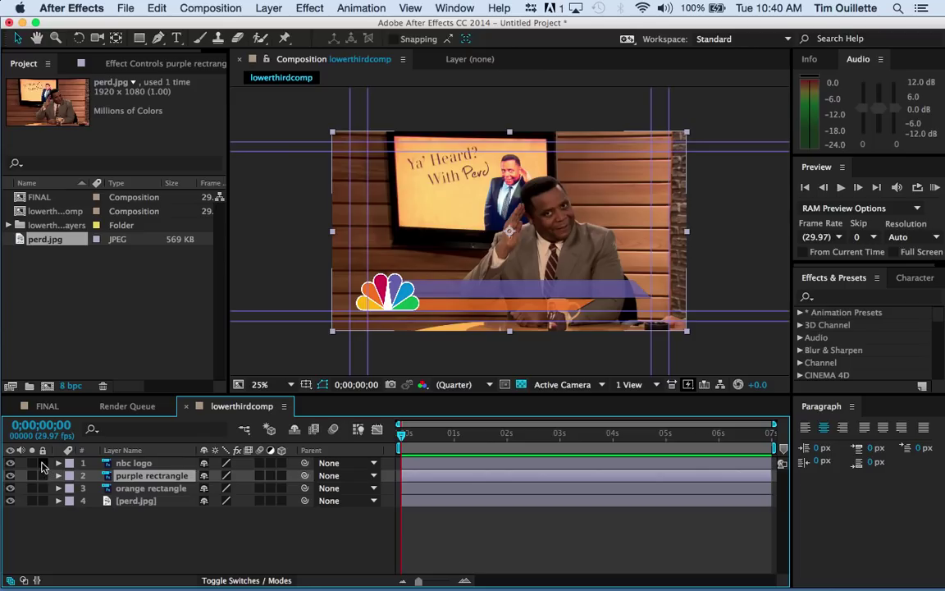
click(34, 513)
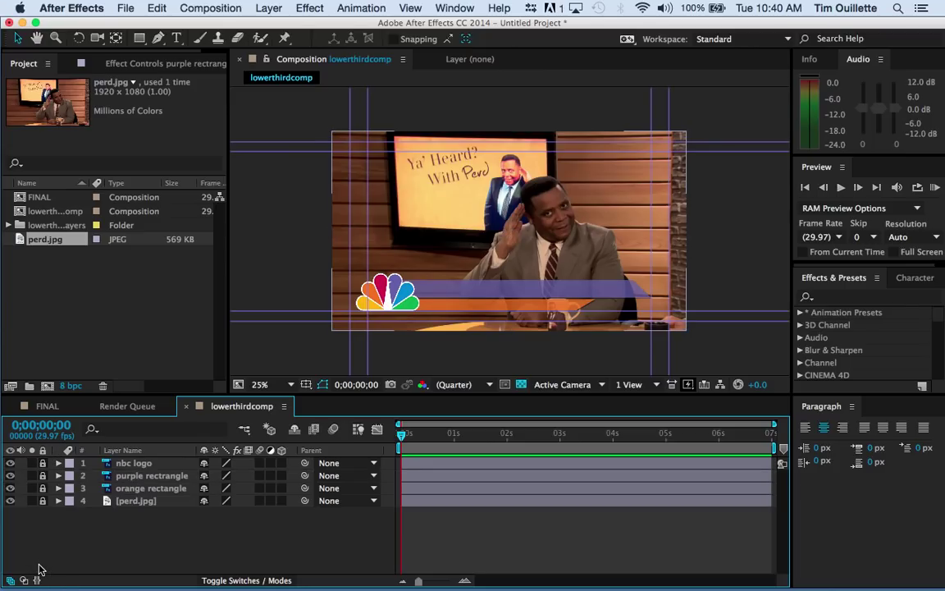
click(151, 476)
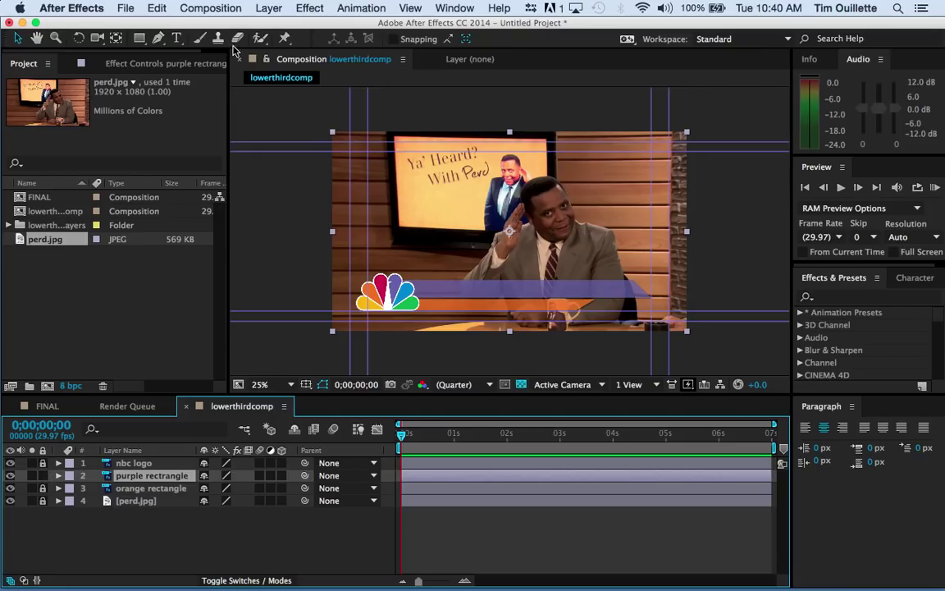
Draw a rectangular mask around the purple bar with the Rectangle Tool.
click(139, 38)
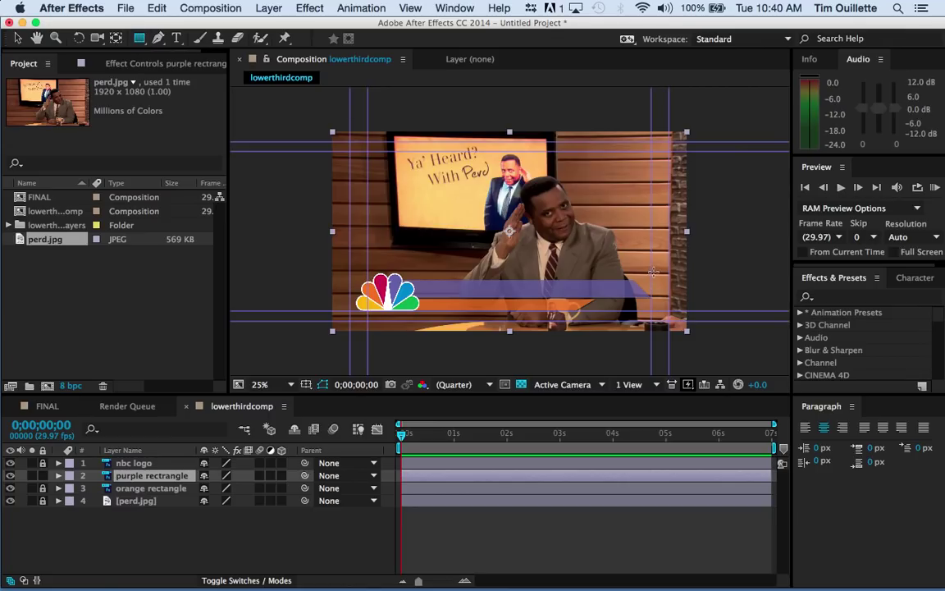
drag(654, 271, 345, 300)
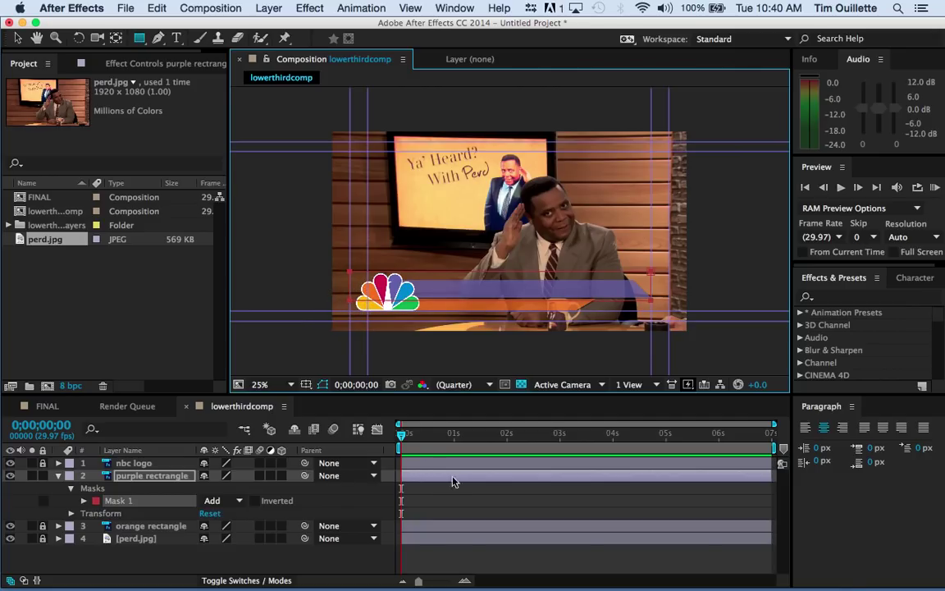
drag(440, 433, 361, 437)
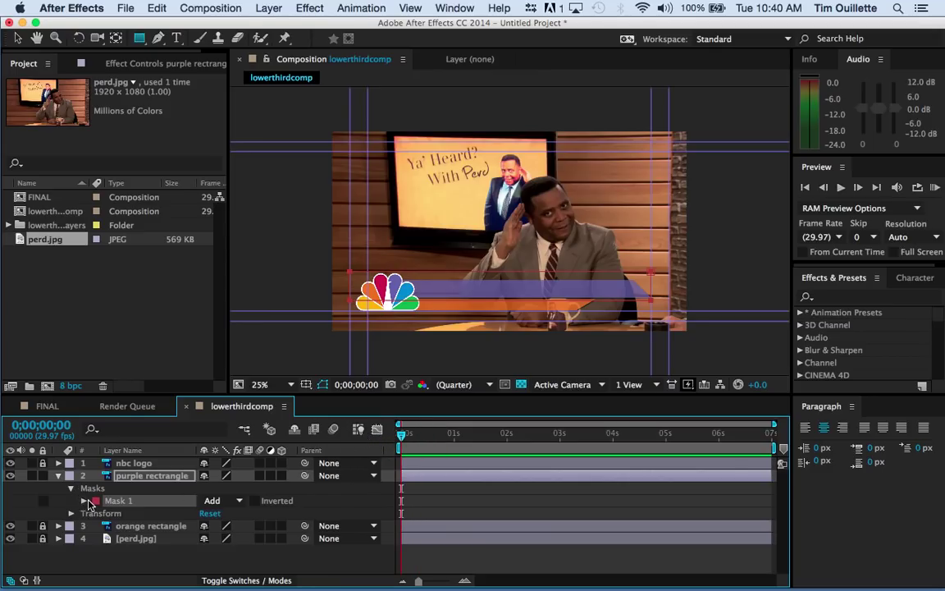
Keyframe Mask 1's path at 0;00;00;15 and collapse it leftward at 0s.
click(85, 501)
drag(402, 438, 427, 441)
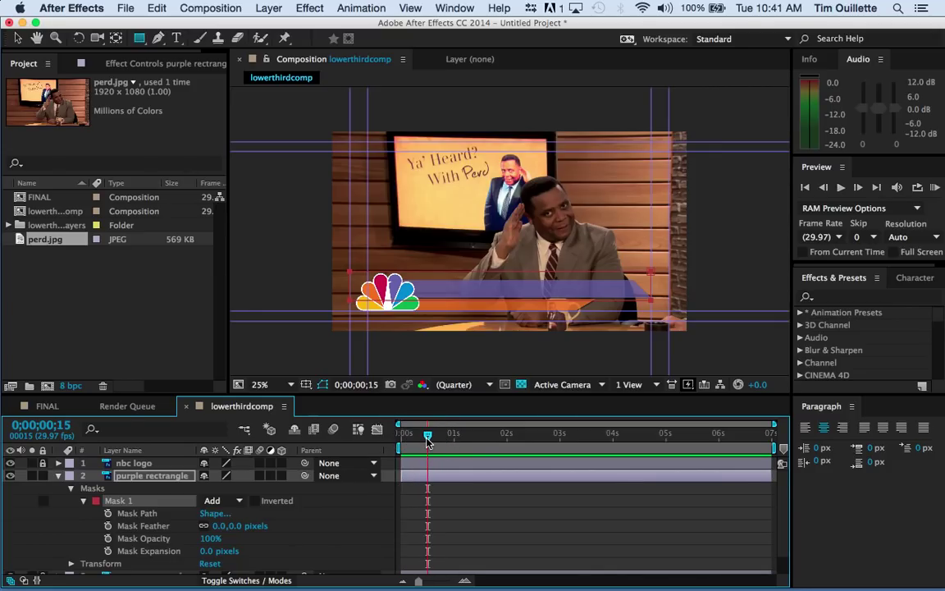
click(108, 513)
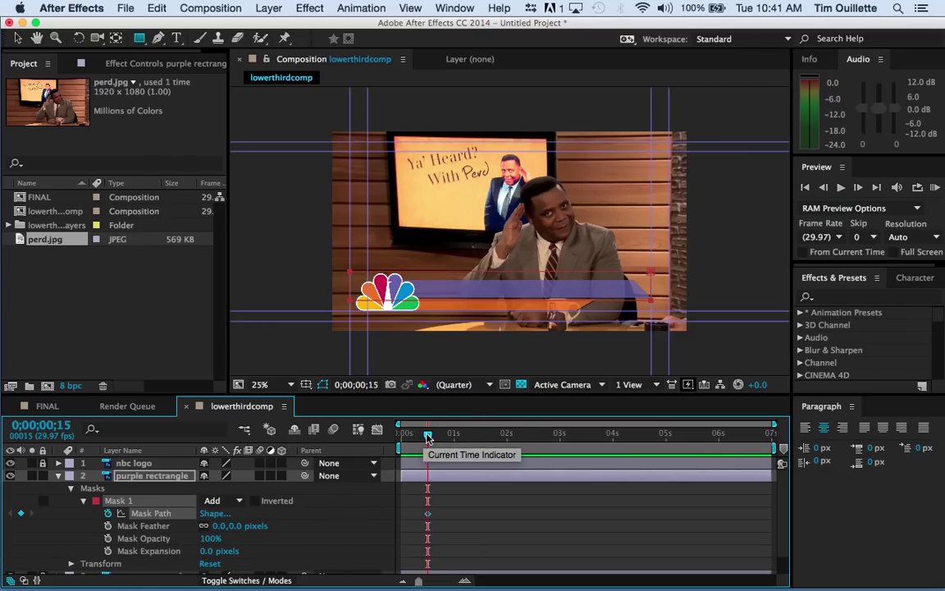
drag(427, 437, 380, 435)
click(17, 38)
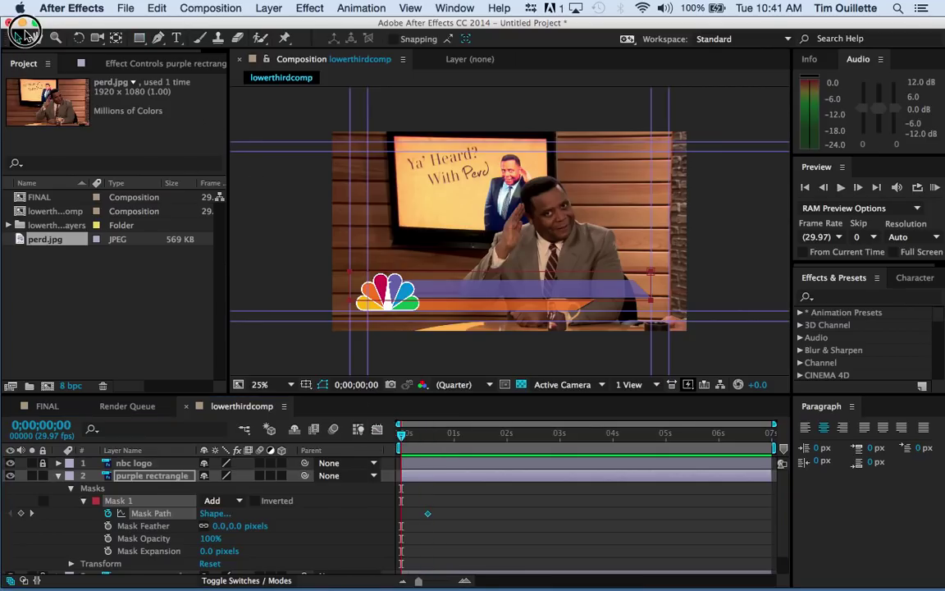
drag(652, 279, 320, 276)
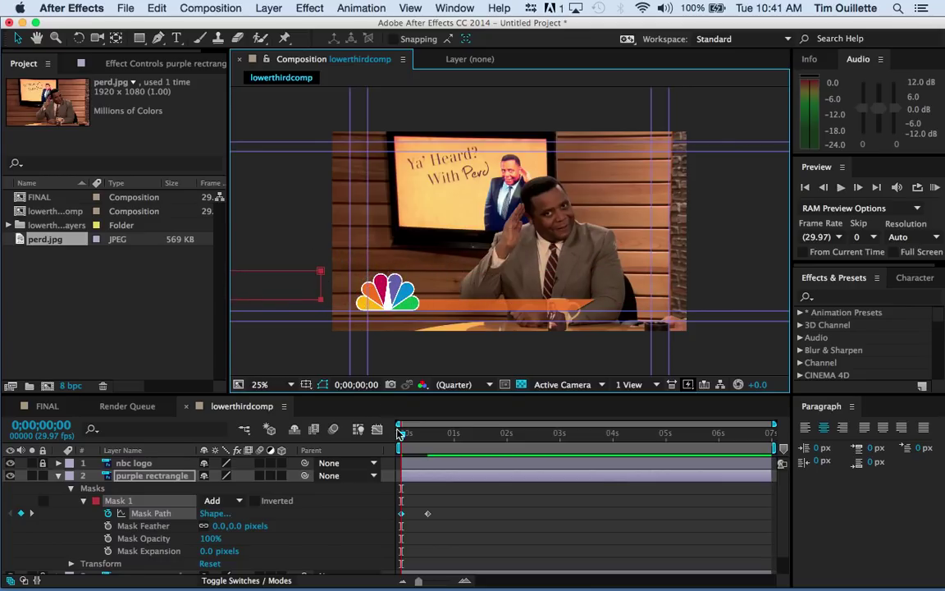
mouse_move(401, 435)
mouse_down()
mouse_move(441, 433)
mouse_move(369, 429)
mouse_move(469, 428)
mouse_move(355, 431)
mouse_move(457, 435)
mouse_move(404, 439)
mouse_up()
Feather the purple bar's mask to about 73 px and preview the wipe.
drag(223, 526, 256, 526)
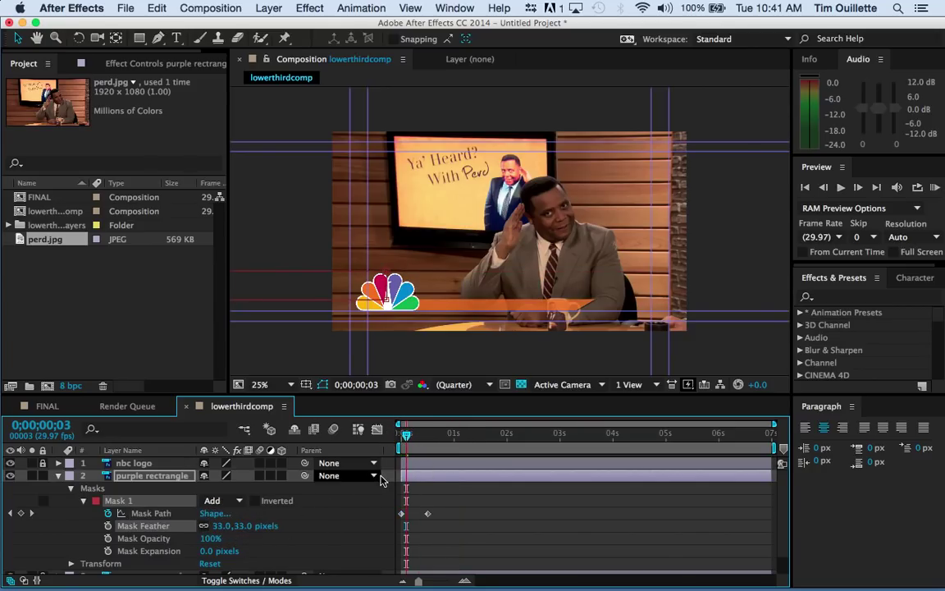
click(408, 435)
drag(407, 435, 415, 434)
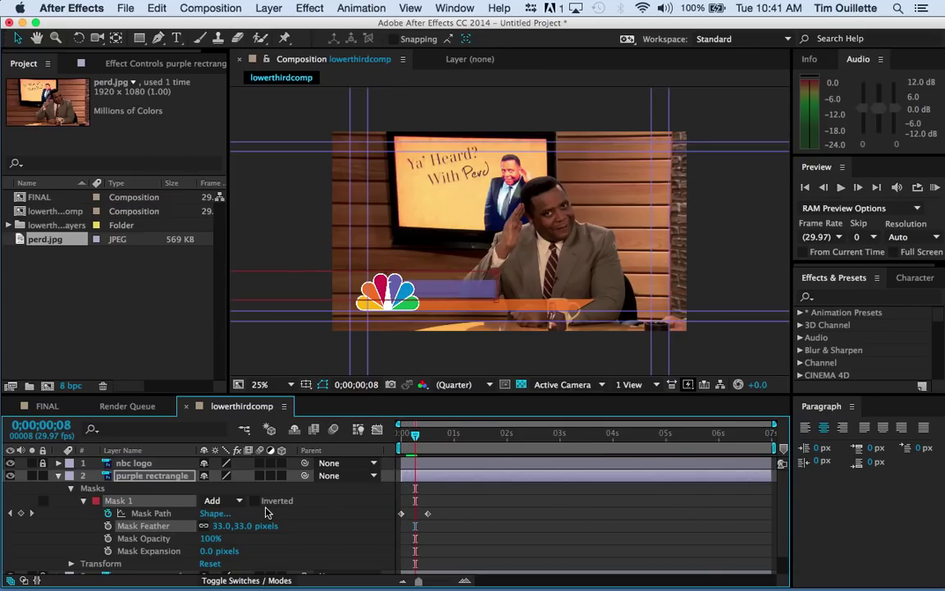
drag(235, 528, 272, 532)
drag(415, 439, 484, 432)
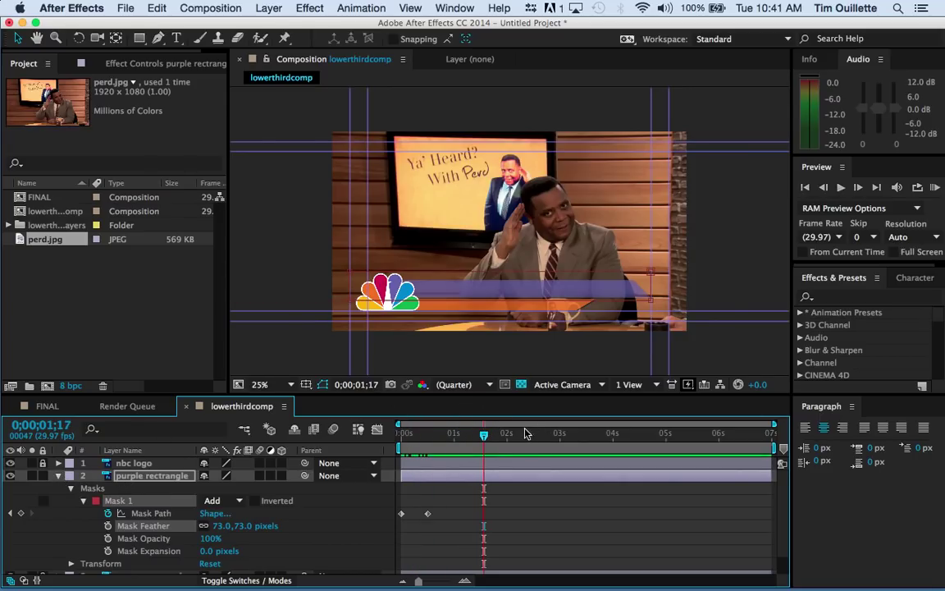
drag(483, 433, 369, 454)
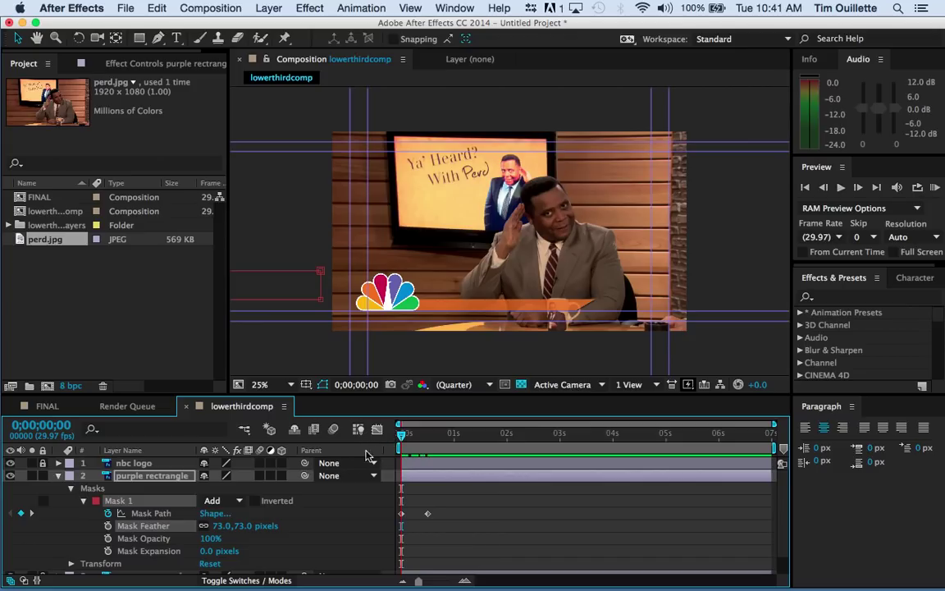
click(57, 480)
click(38, 435)
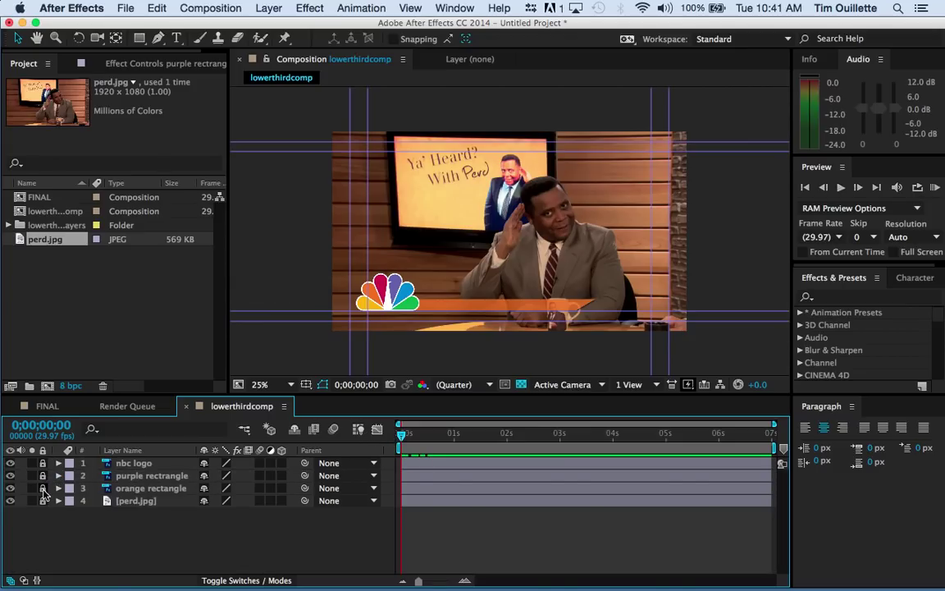
click(59, 488)
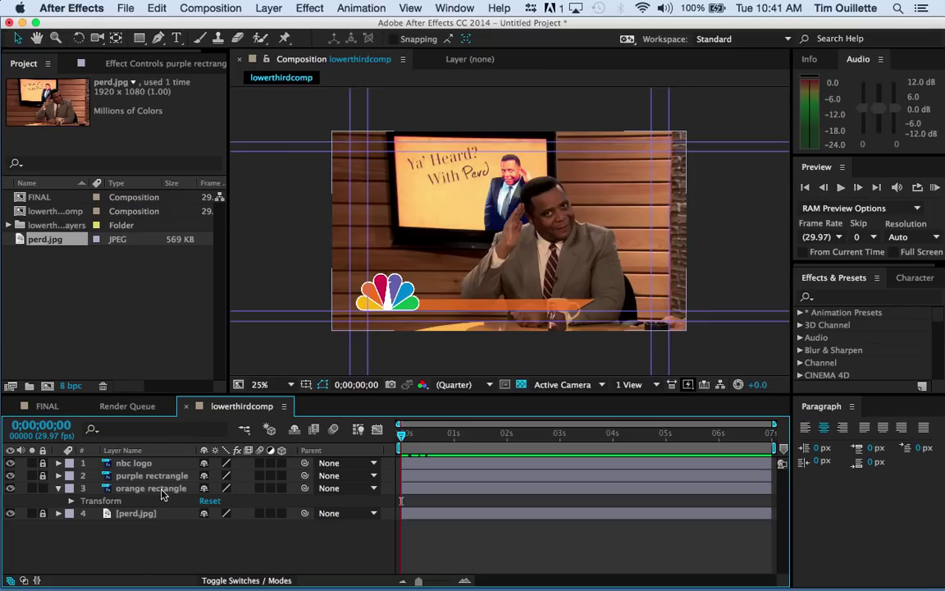
mouse_move(402, 437)
mouse_down()
mouse_move(448, 437)
mouse_move(388, 436)
mouse_move(454, 437)
mouse_up()
click(140, 38)
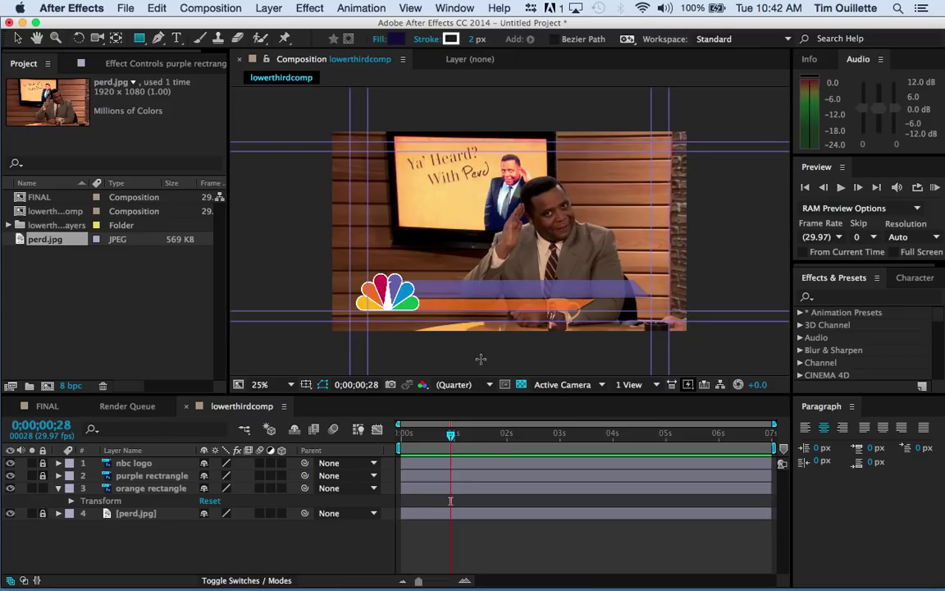
drag(601, 297, 498, 335)
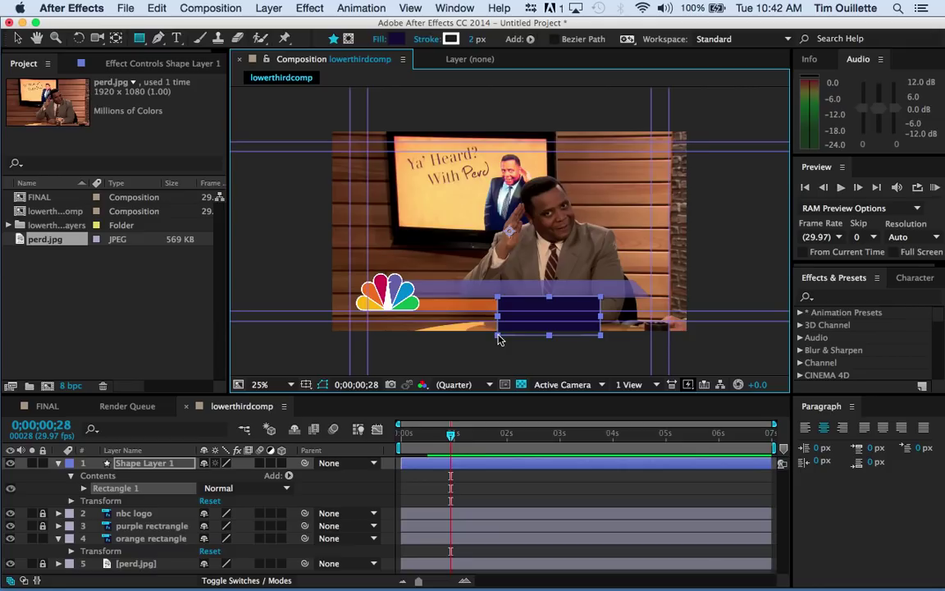
key(Delete)
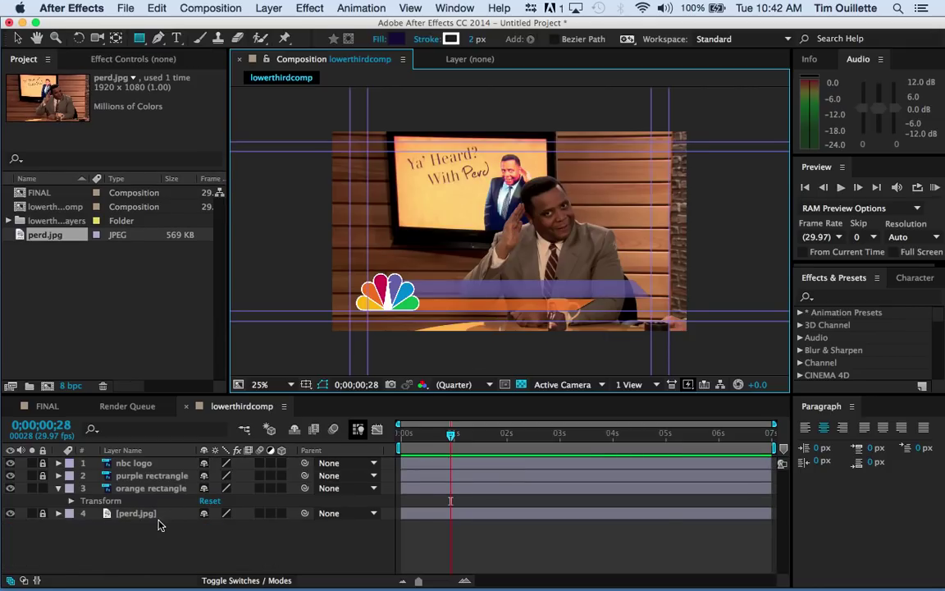
Draw a rectangle mask on the orange bar and keyframe its path at 0;00;01;00.
click(136, 489)
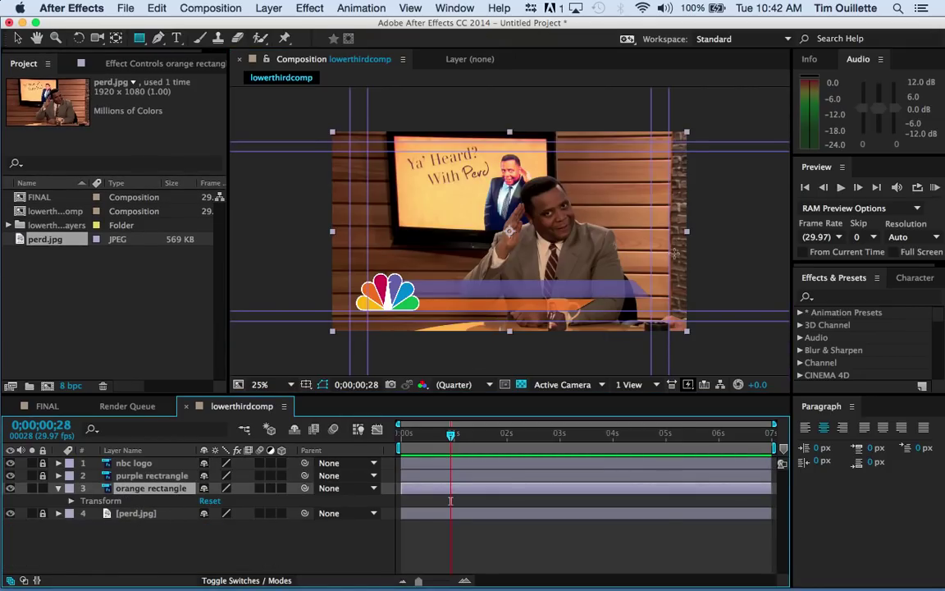
drag(602, 298, 349, 322)
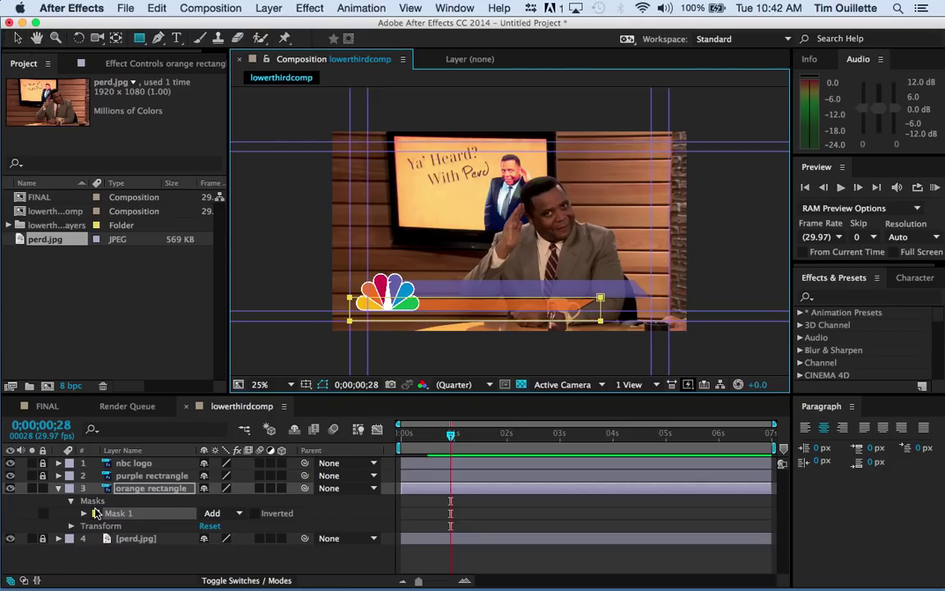
drag(449, 435, 455, 437)
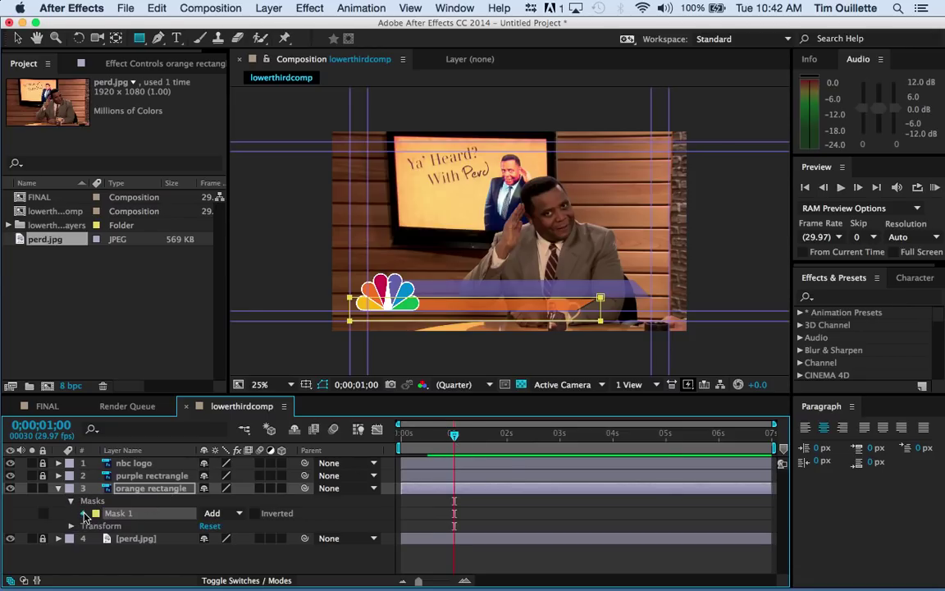
click(84, 514)
click(108, 526)
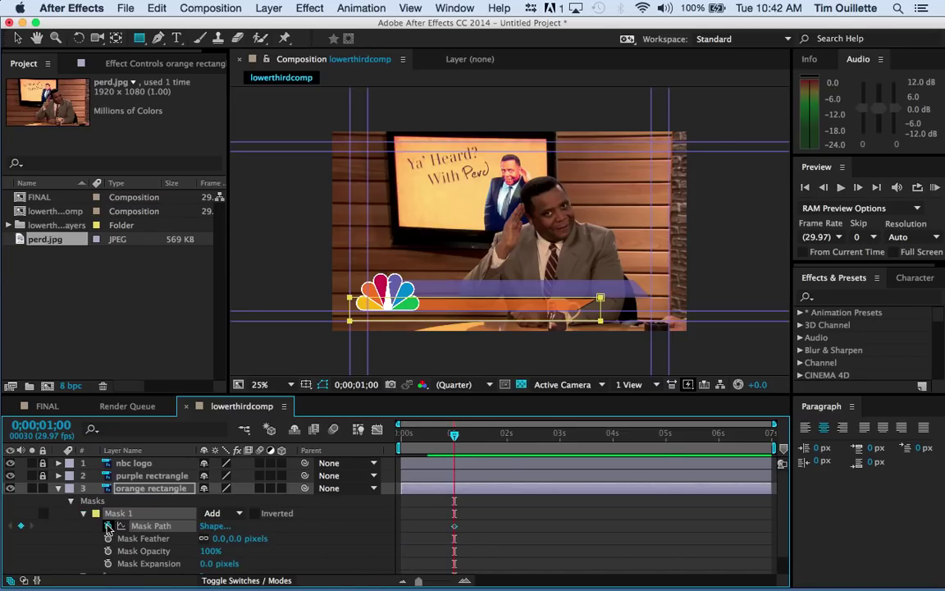
At frame 18, drag the orange mask's right vertices left to hide the bar.
click(453, 435)
drag(454, 435, 432, 436)
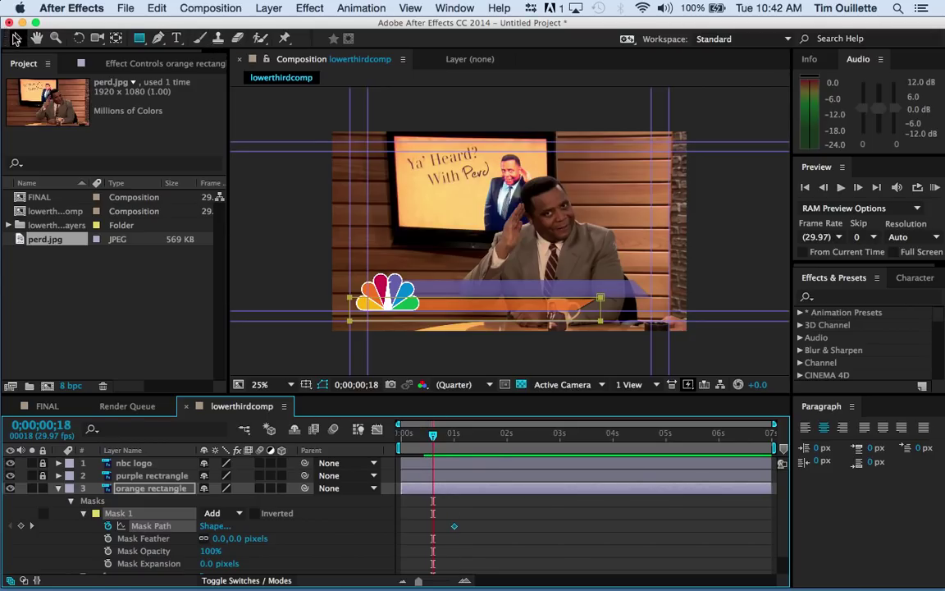
click(16, 39)
drag(601, 299, 349, 301)
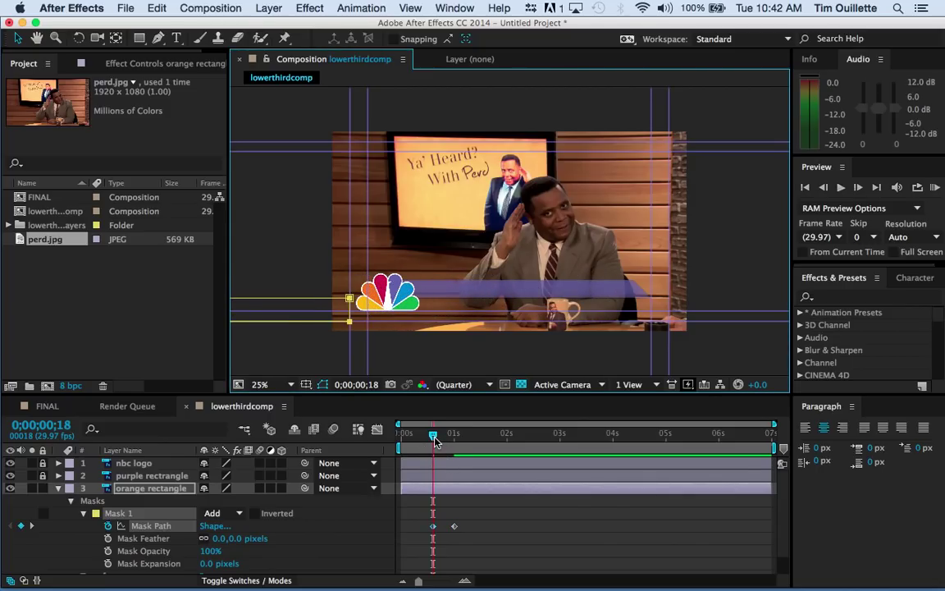
drag(436, 442, 182, 467)
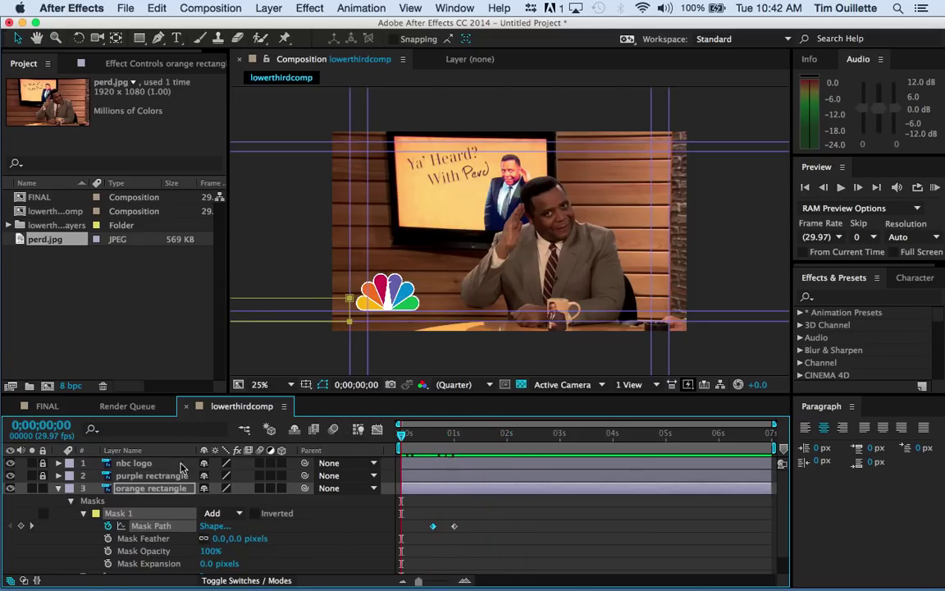
click(58, 488)
click(69, 516)
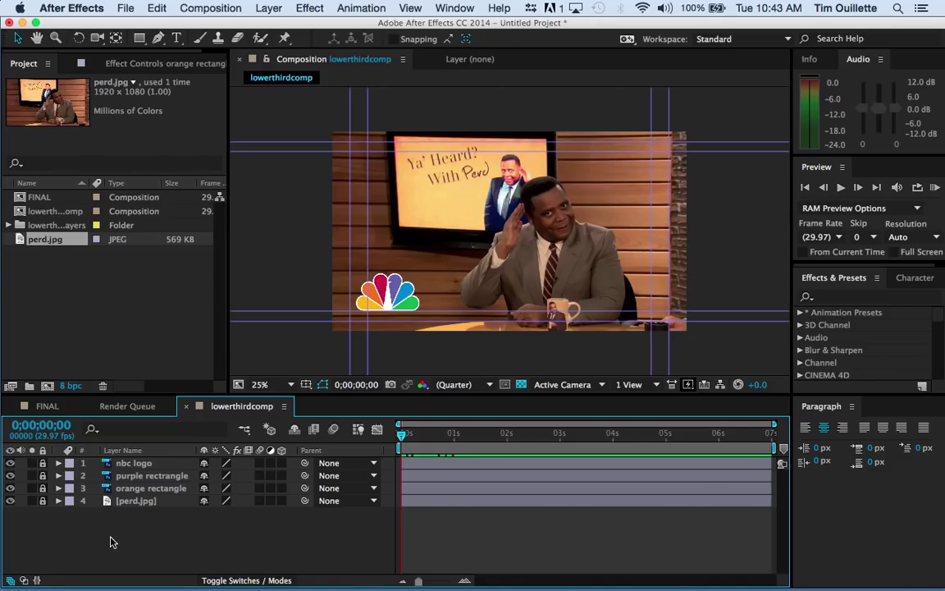
Unlock the nbc logo layer and apply a Gaussian Blur effect to it.
drag(415, 431, 195, 436)
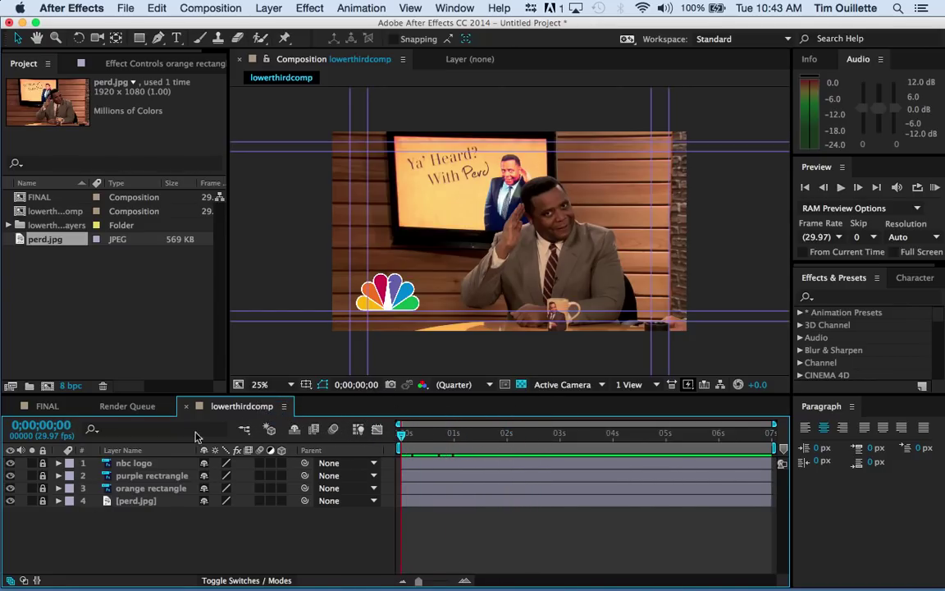
click(43, 462)
click(58, 463)
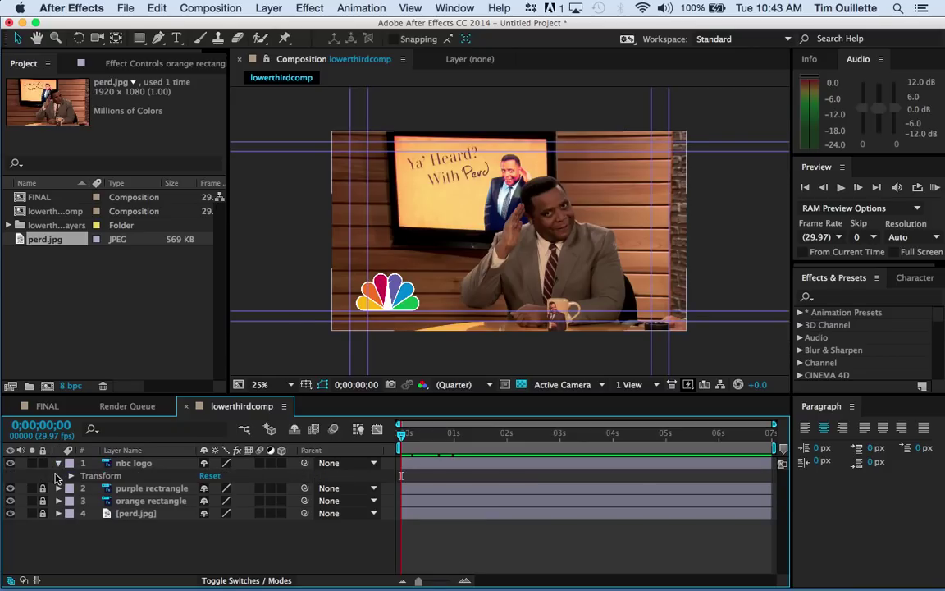
click(129, 464)
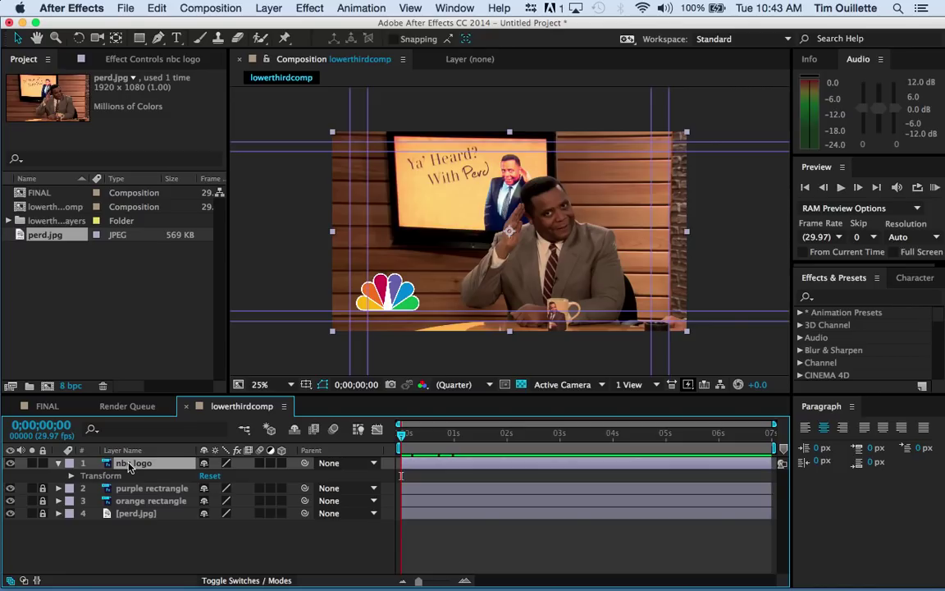
click(305, 7)
mouse_move(319, 150)
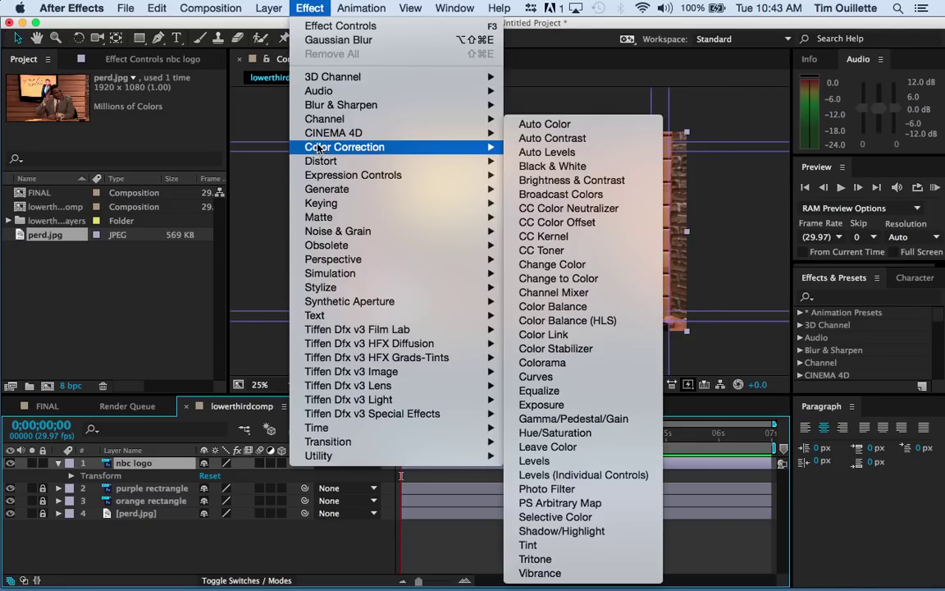
mouse_move(328, 109)
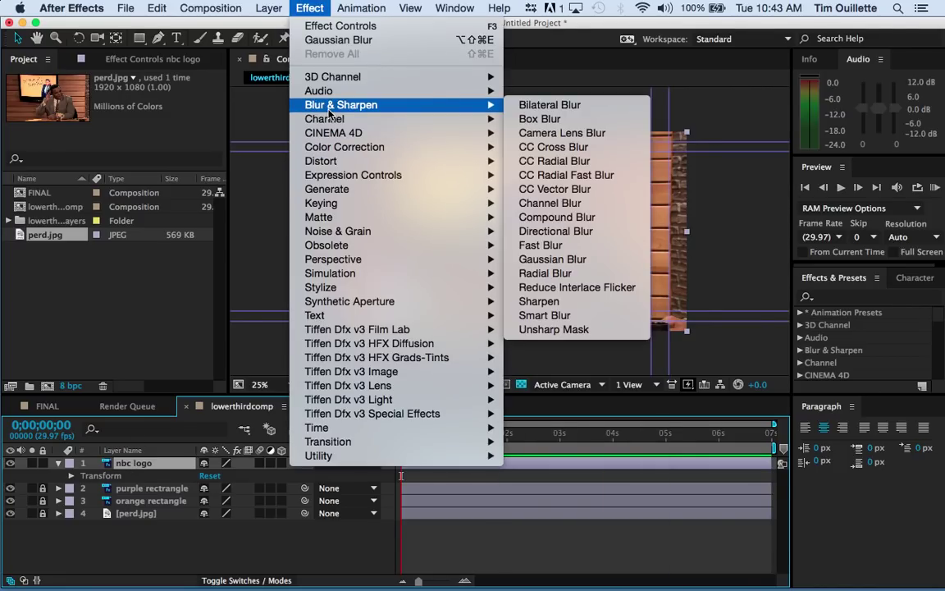
click(555, 261)
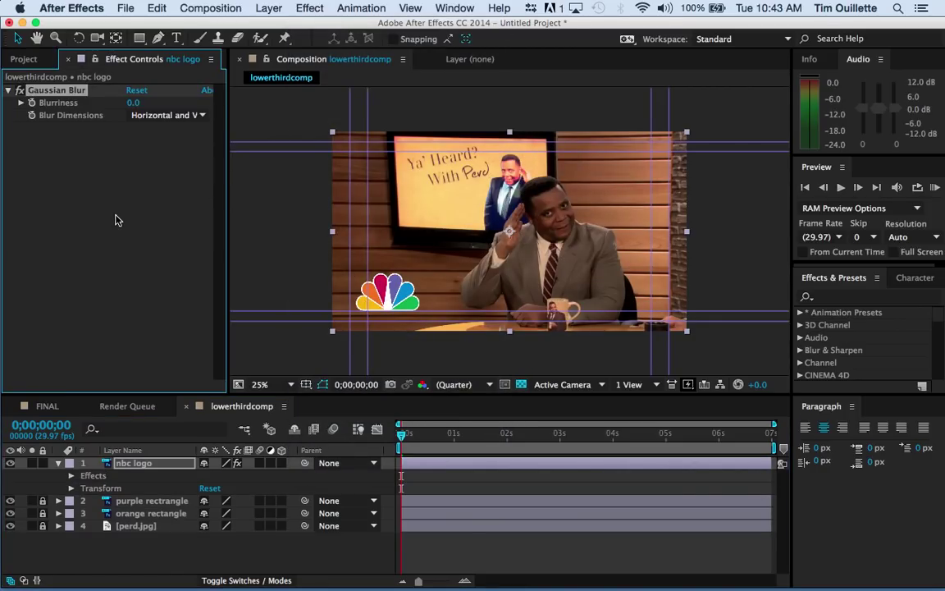
click(70, 477)
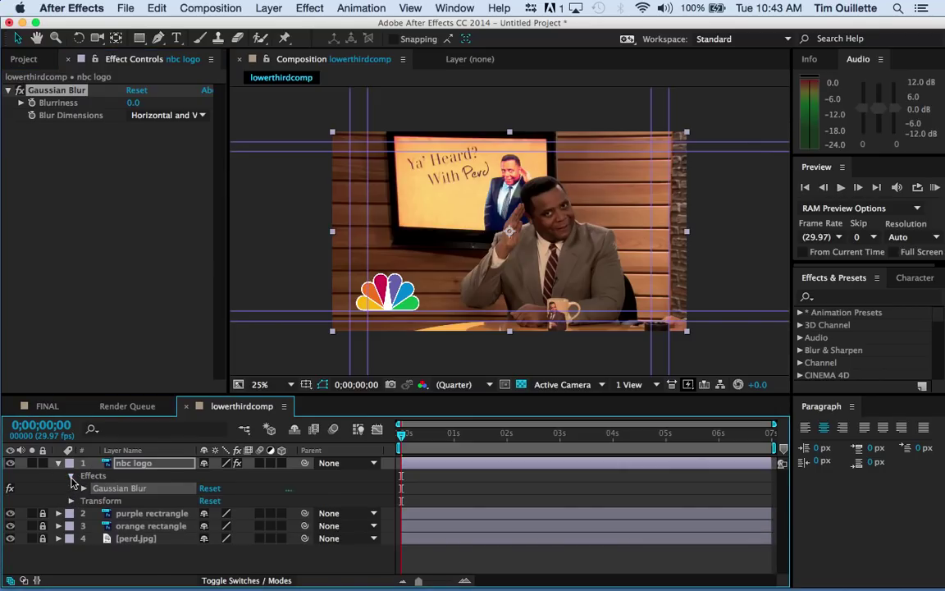
click(82, 489)
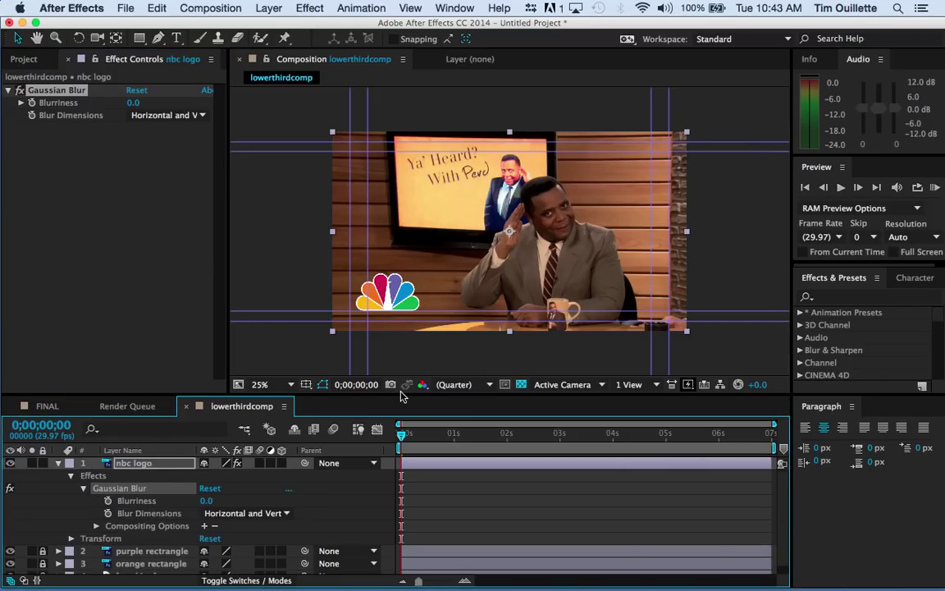
Set the logo's Blurriness to 136.1 and keyframe it at 0s.
drag(133, 103, 598, 106)
drag(131, 102, 456, 148)
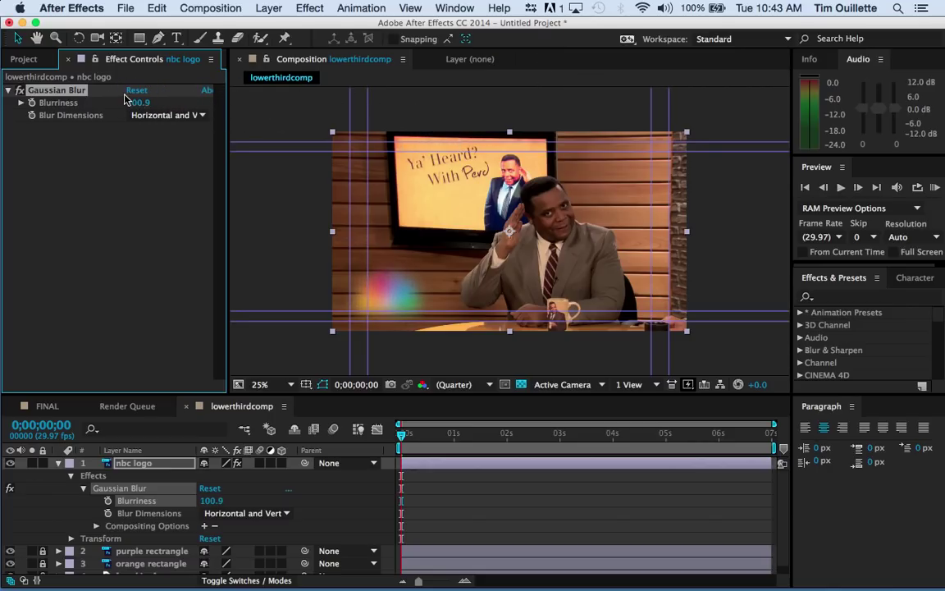
drag(131, 97, 305, 119)
drag(130, 99, 218, 102)
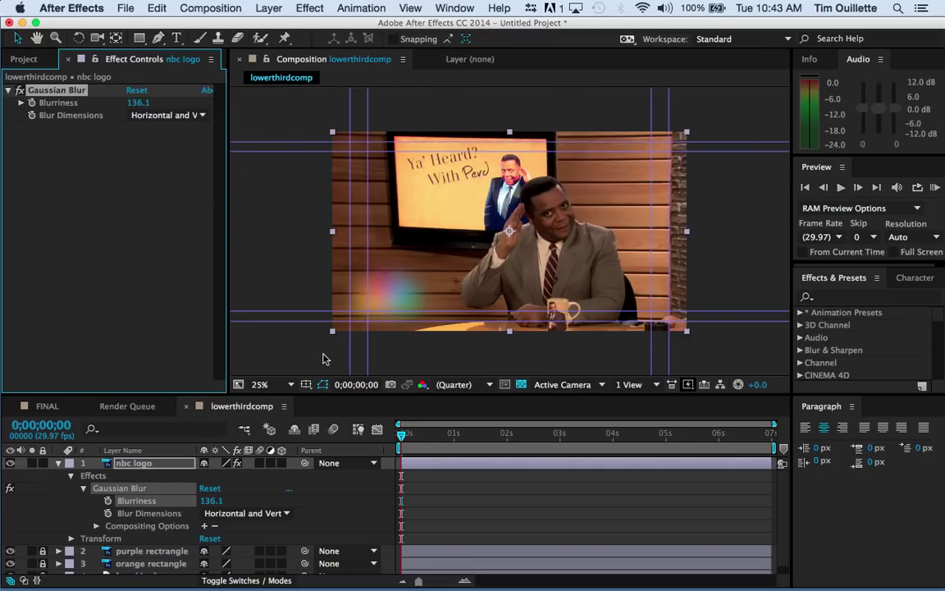
click(32, 103)
Set Blurriness to 0 at frame 14 and preview the logo sharpening.
drag(404, 433, 427, 434)
click(139, 104)
key(Return)
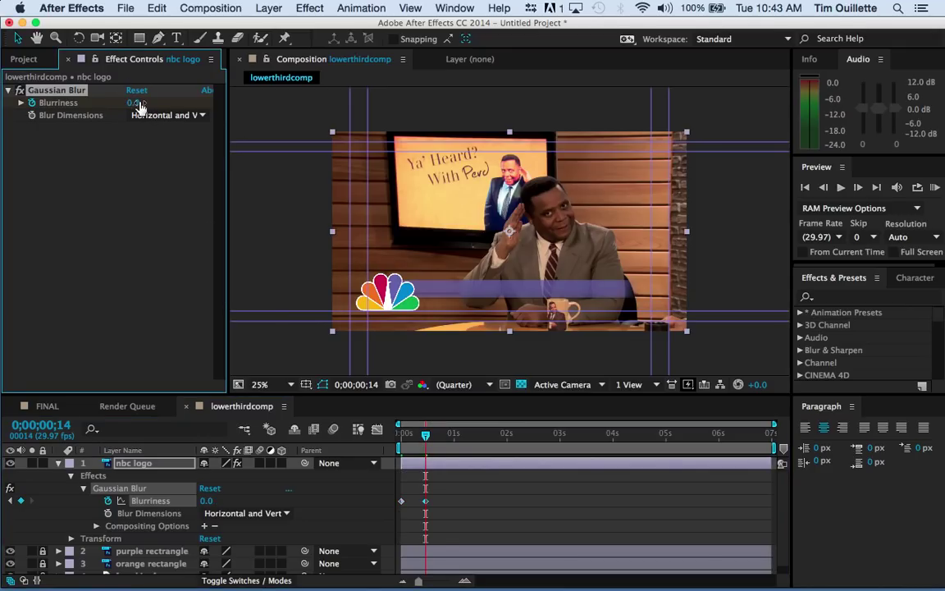
drag(425, 426, 371, 433)
key(space)
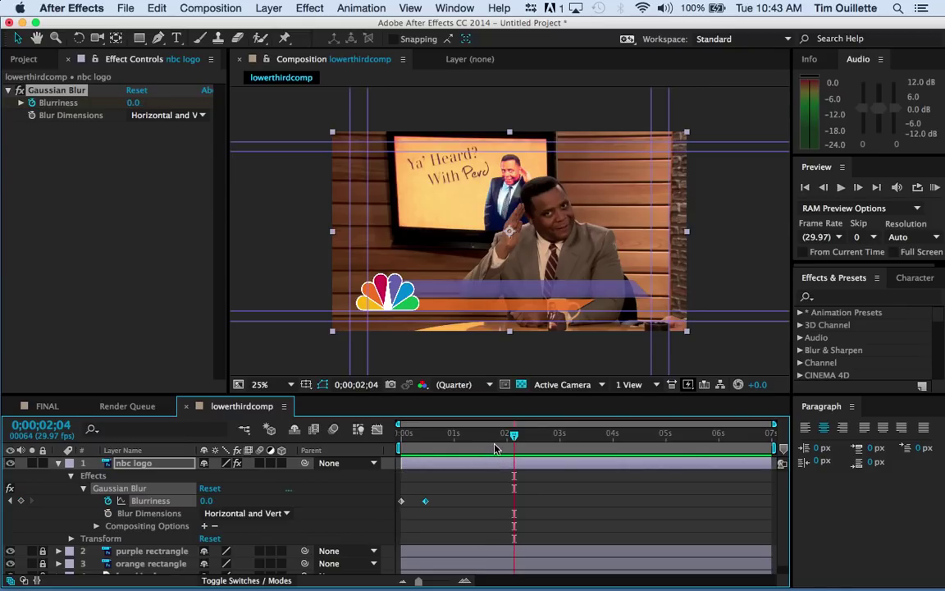
click(386, 444)
key(space)
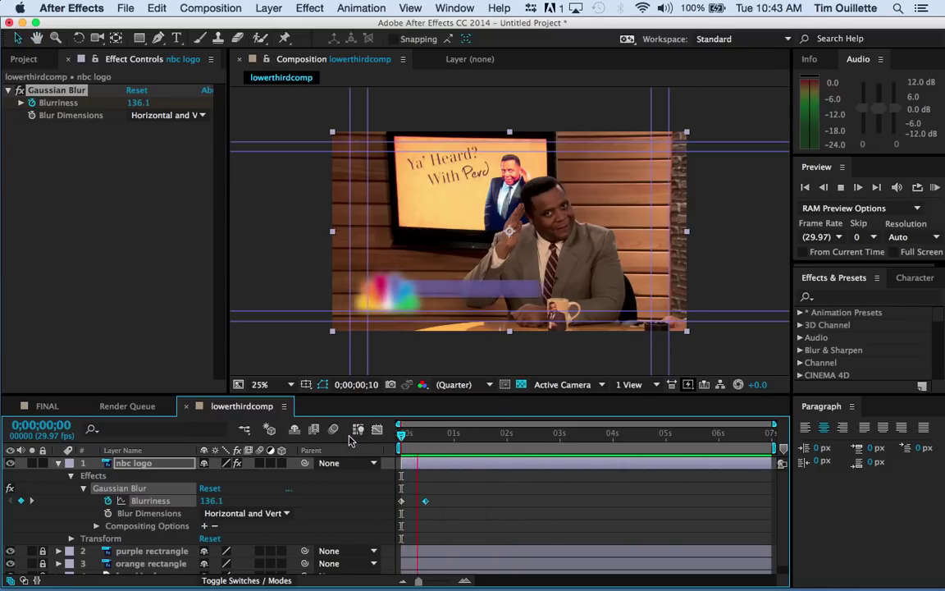
click(384, 443)
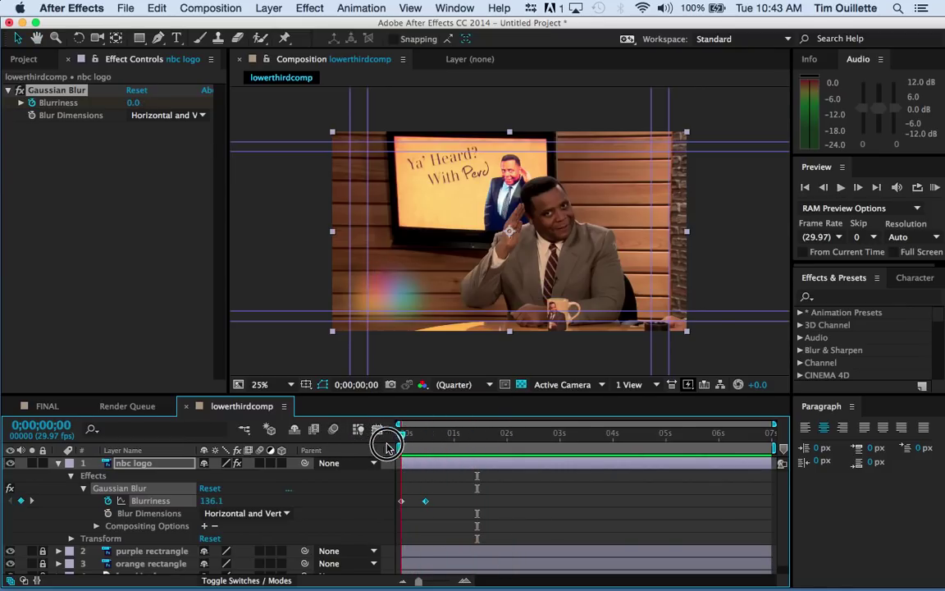
Set the nbc logo's Opacity to 0% with a keyframe at frame 0.
click(84, 490)
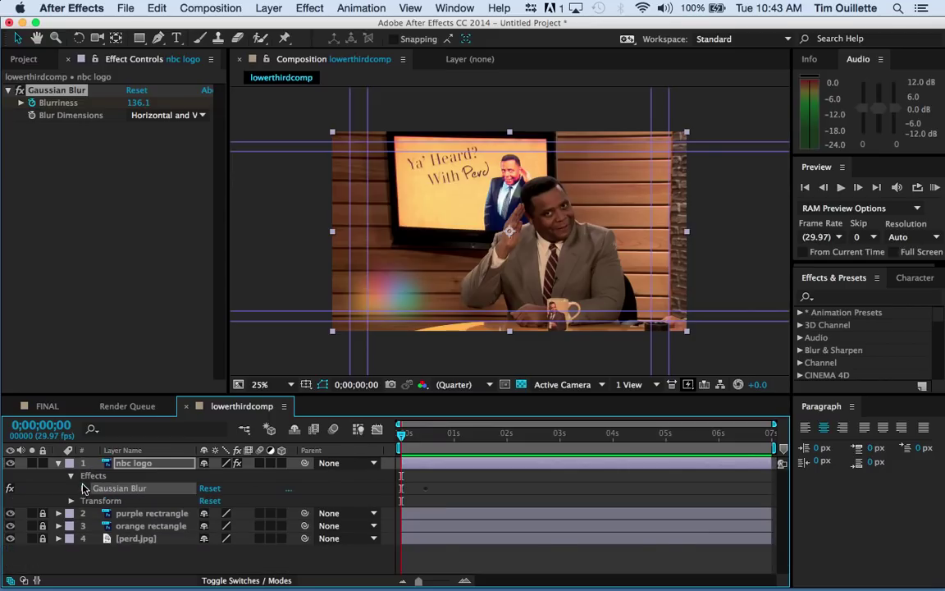
click(70, 475)
click(72, 489)
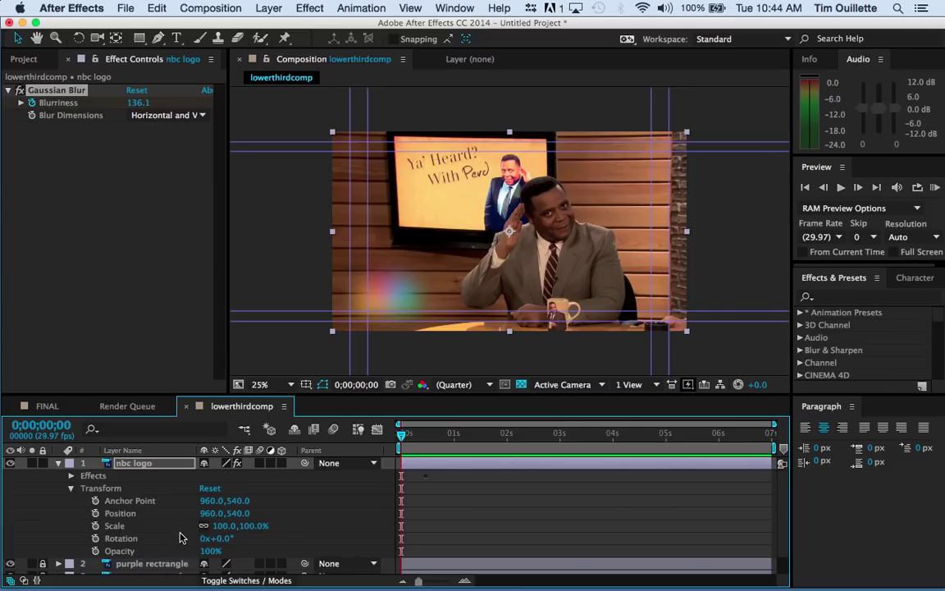
drag(212, 556, 29, 565)
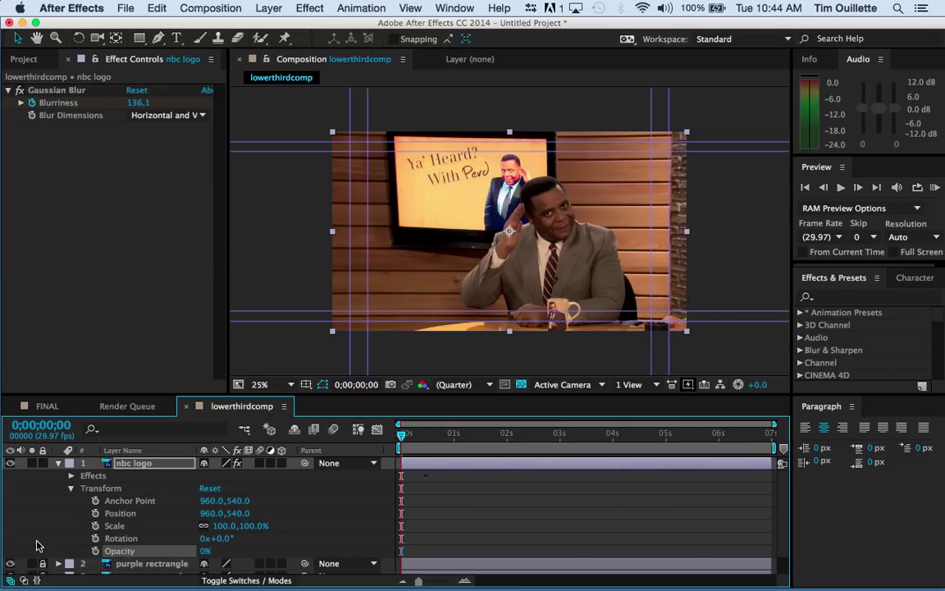
click(96, 551)
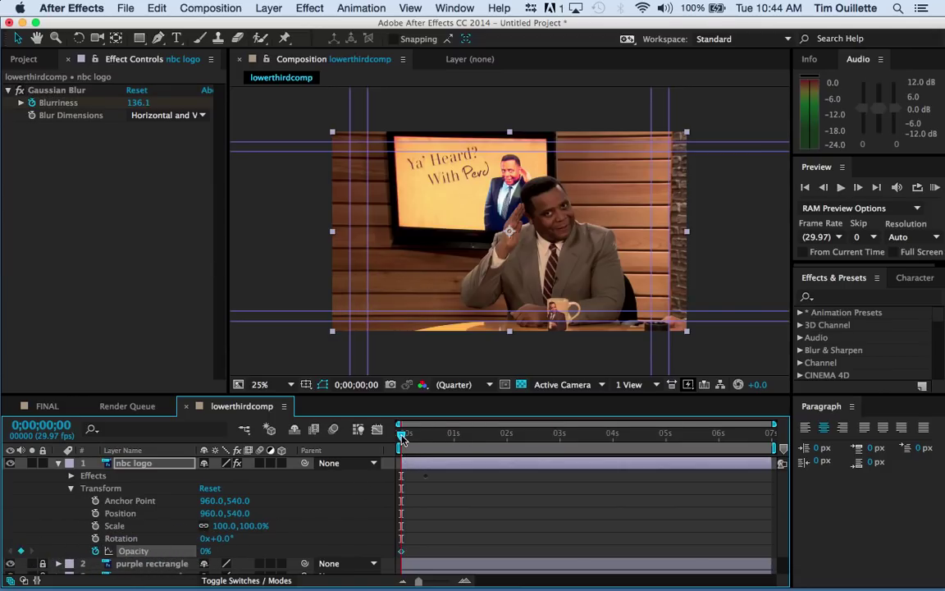
At 0;00;00;03 raise the logo's Opacity to 99% and scrub to check the fade.
drag(403, 439, 408, 439)
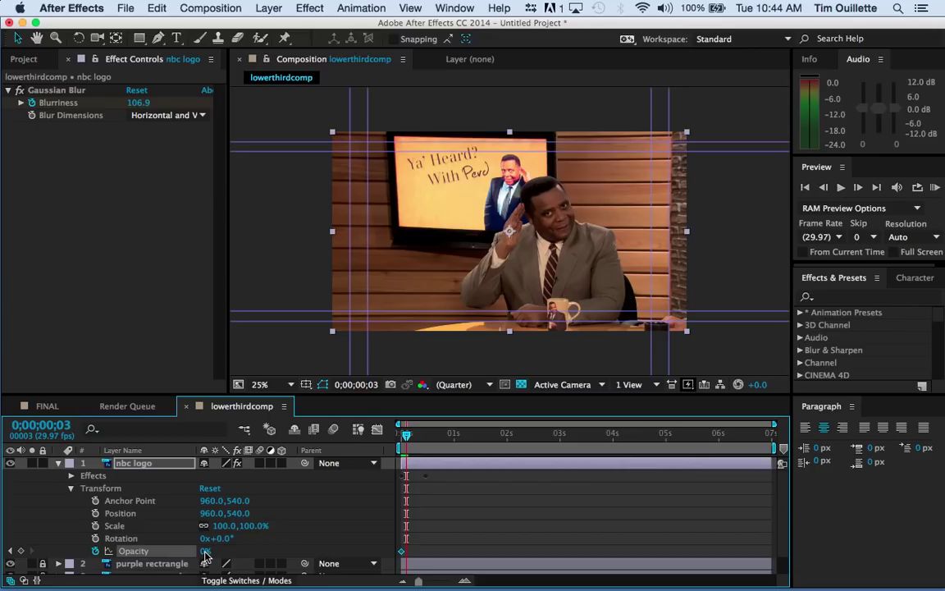
drag(204, 558, 418, 552)
drag(406, 436, 359, 392)
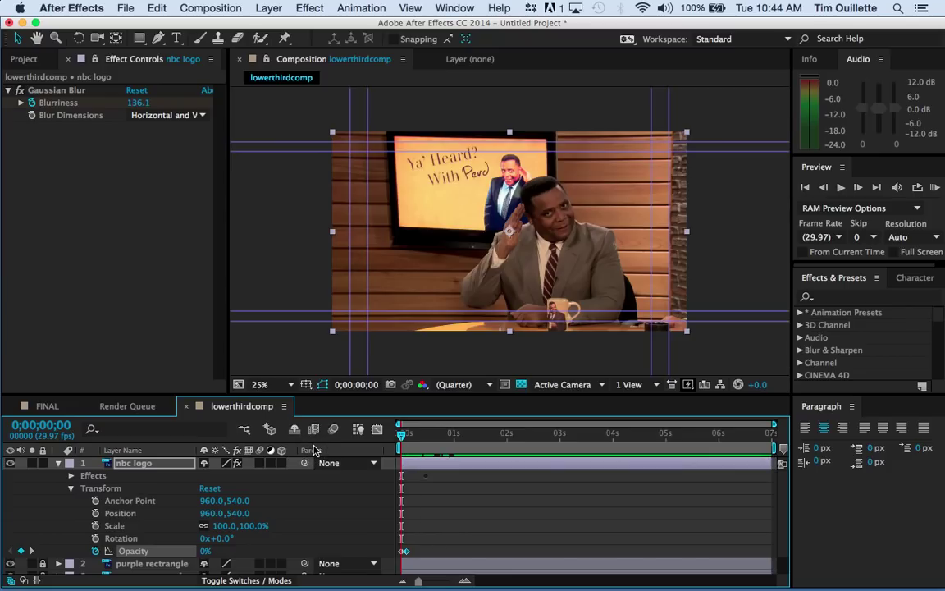
drag(410, 441, 580, 435)
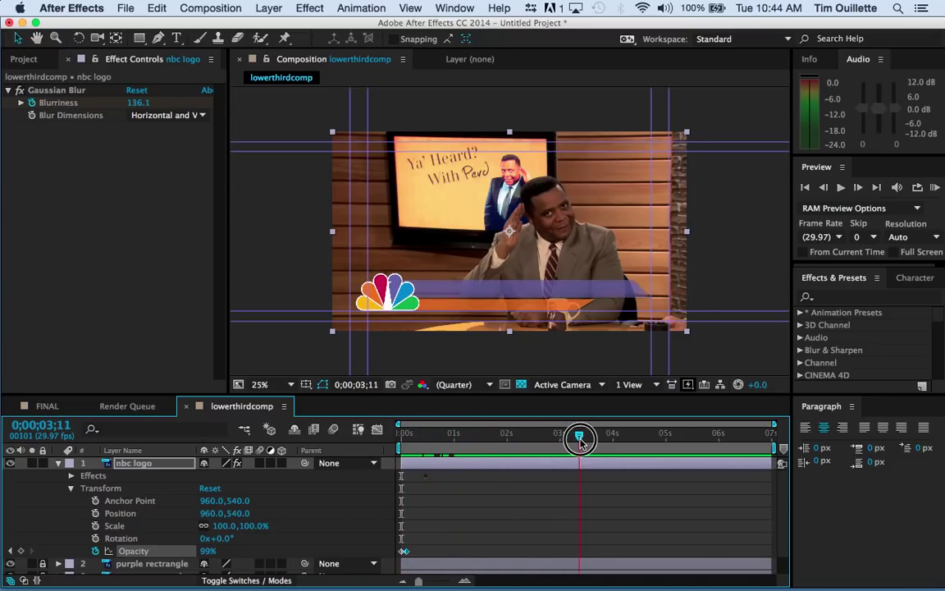
click(58, 463)
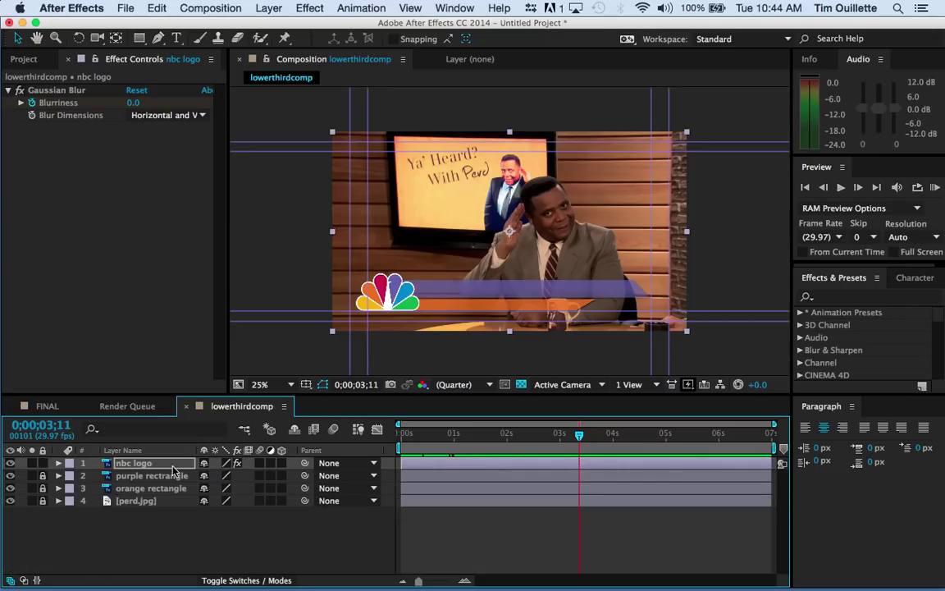
Apply Effect > Generate > CC Light Sweep to the nbc logo layer.
click(144, 466)
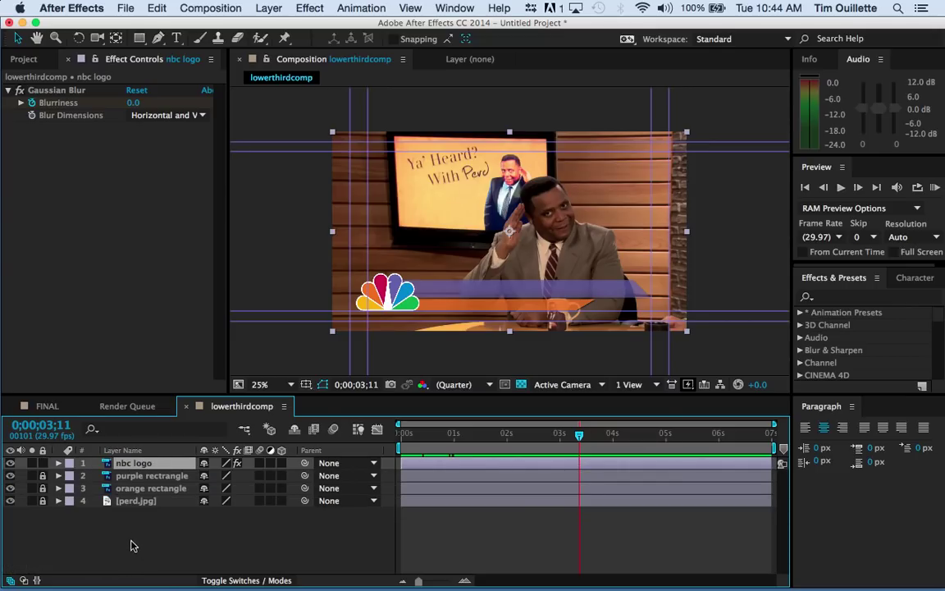
click(322, 6)
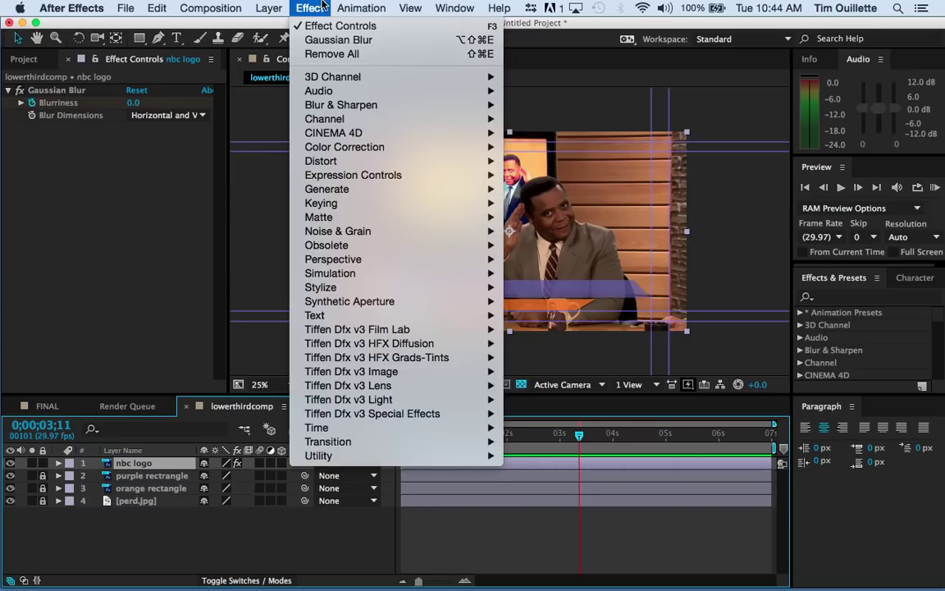
mouse_move(333, 126)
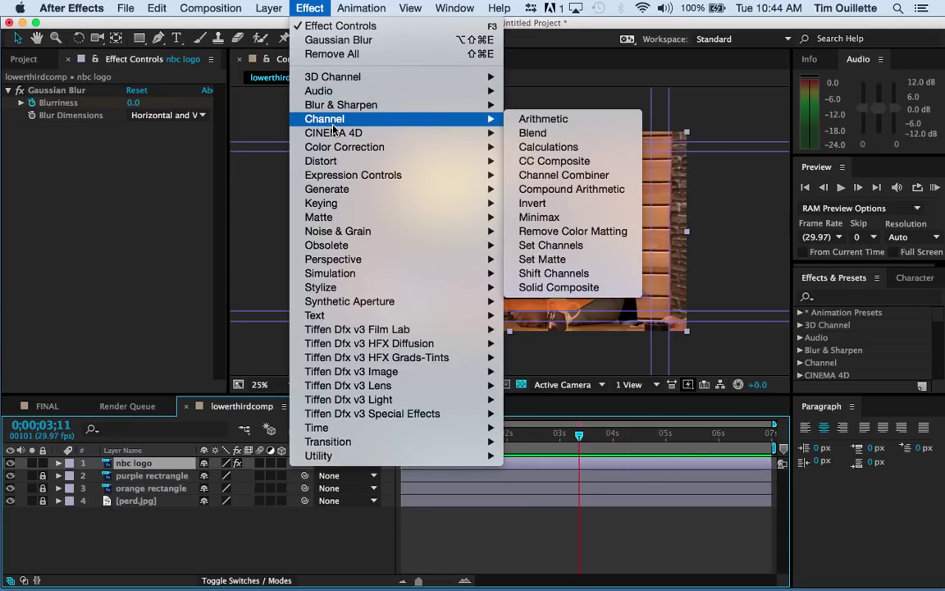
mouse_move(341, 191)
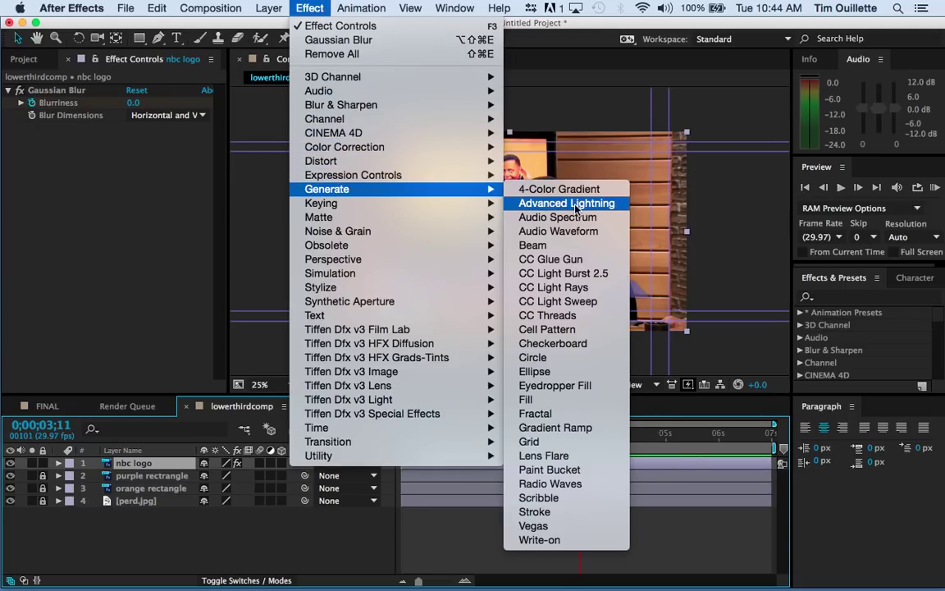
click(584, 304)
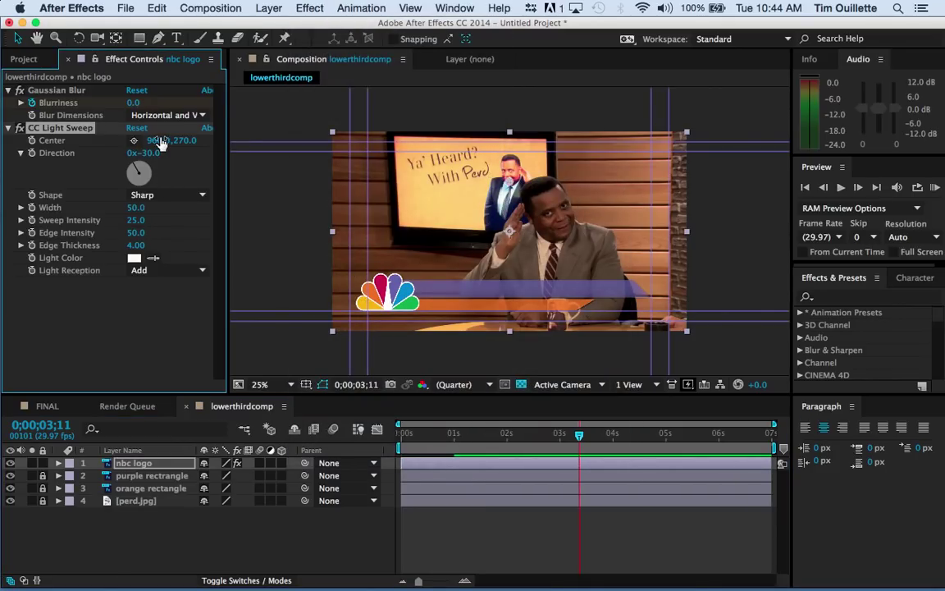
Place the light sweep Center on the NBC logo at 192.0, 972.0.
drag(149, 141, 129, 136)
mouse_move(194, 145)
mouse_down()
mouse_move(169, 137)
mouse_move(200, 139)
mouse_up()
drag(503, 188, 370, 316)
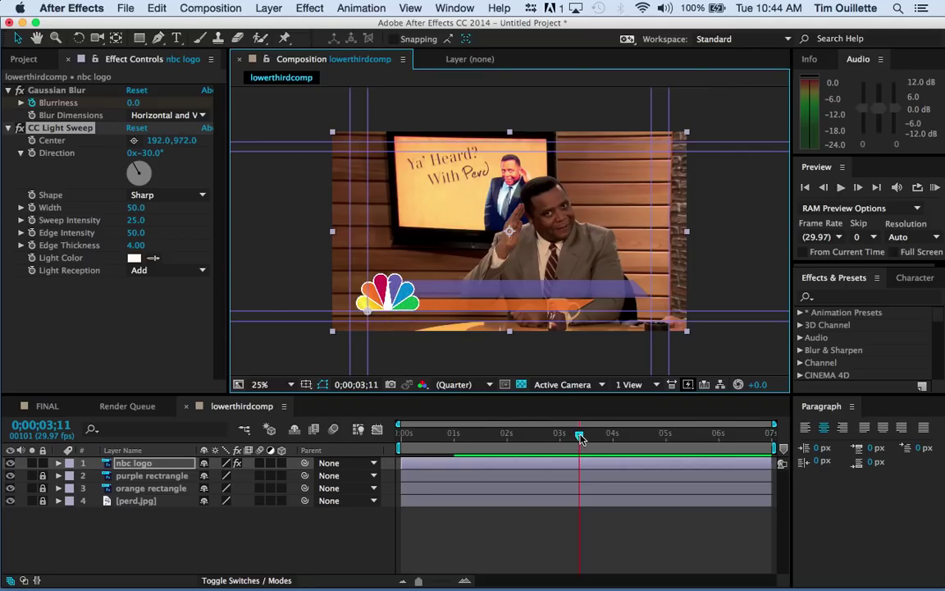
drag(580, 439, 436, 457)
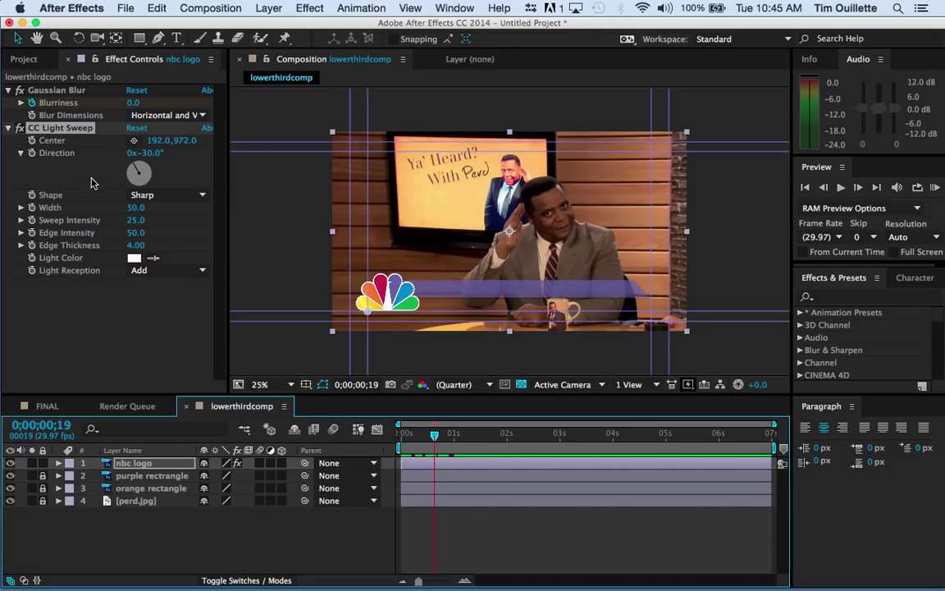
Keyframe the sweep Center and move it across the logo a few frames later.
click(32, 142)
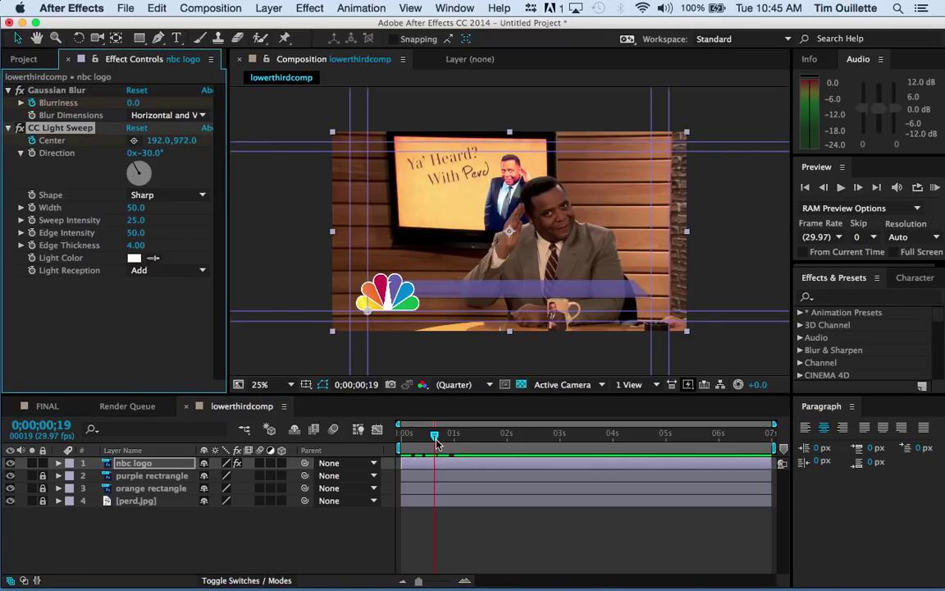
click(58, 463)
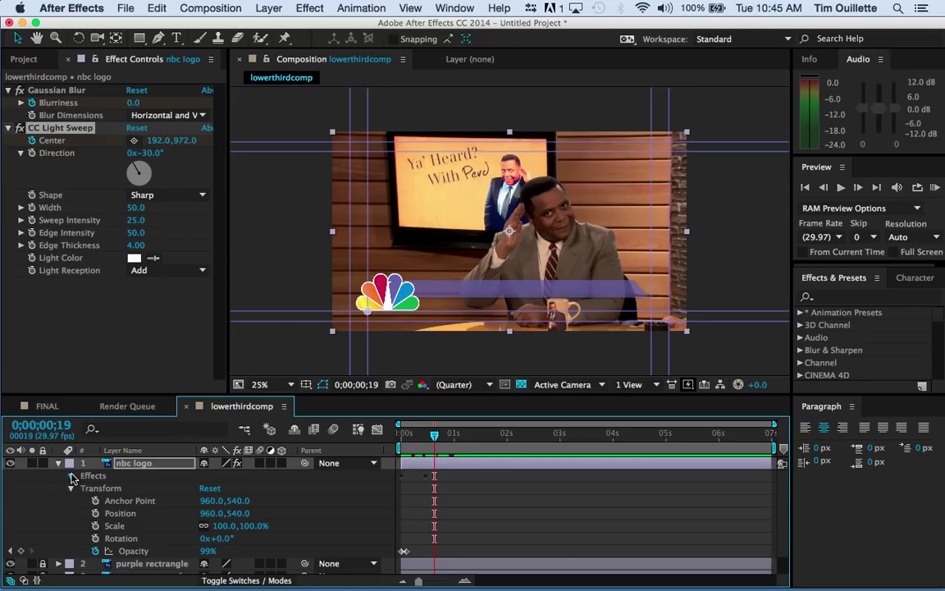
click(72, 476)
click(83, 501)
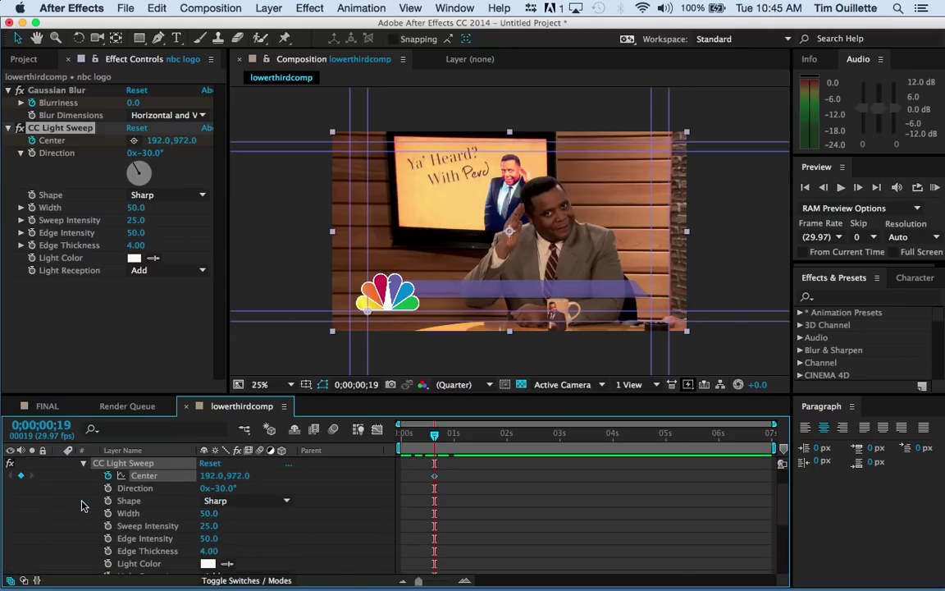
drag(440, 440, 462, 441)
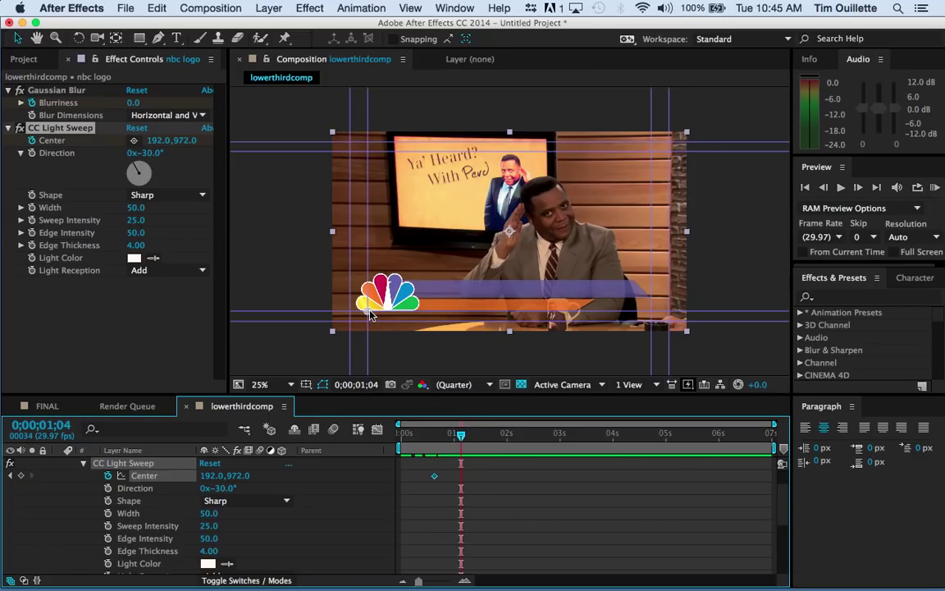
drag(370, 316, 427, 278)
drag(461, 435, 532, 436)
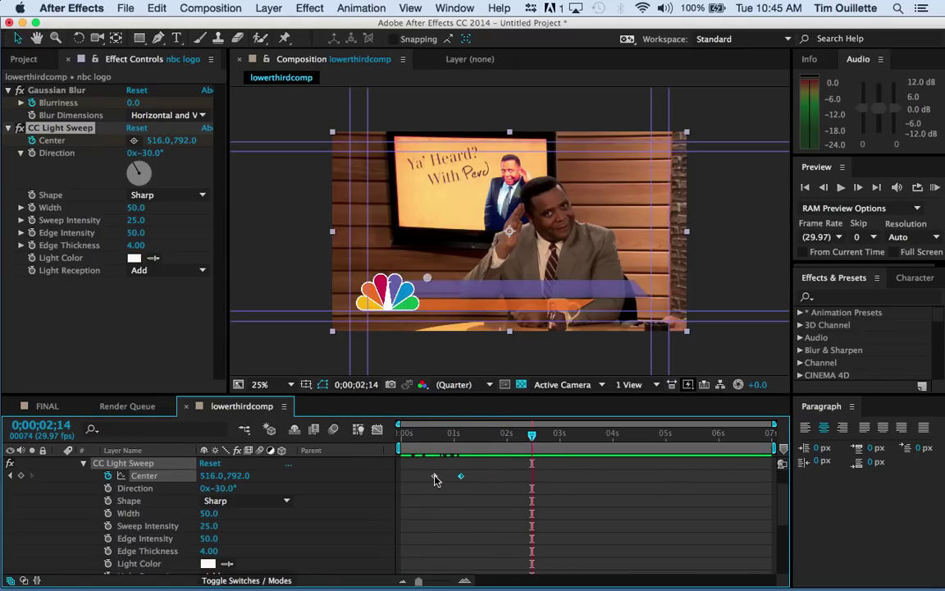
Further along the timeline, return the sweep Center to its original spot on the logo.
mouse_move(435, 480)
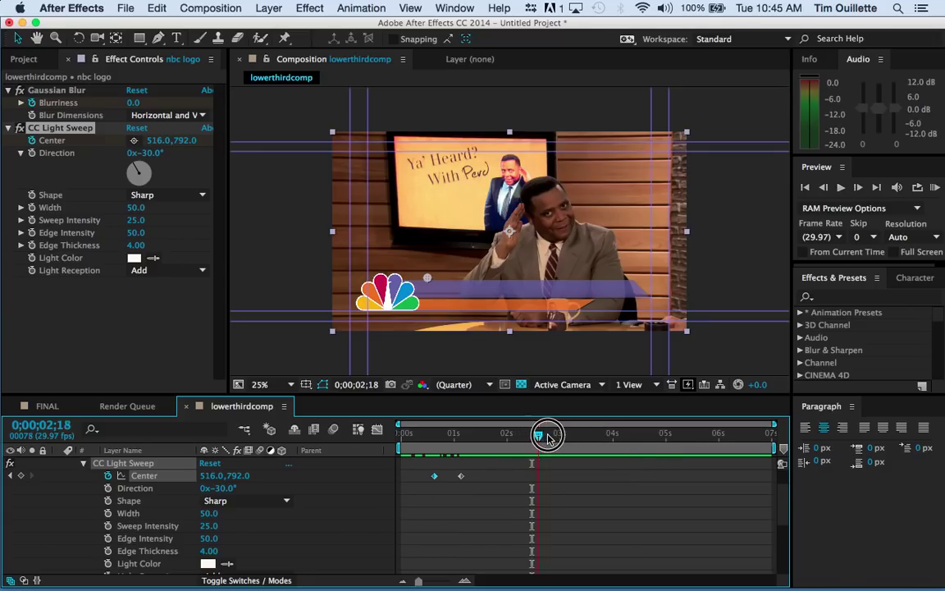
drag(548, 437, 489, 445)
key(super+v)
drag(423, 443, 682, 449)
Repeat the three sweep Center keyframes at 0;00;05;19.
drag(506, 480, 426, 490)
drag(690, 440, 387, 426)
key(super+v)
Collapse the CC Light Sweep, Transform and nbc logo twirls, then review the lower third at about 5 seconds.
click(83, 463)
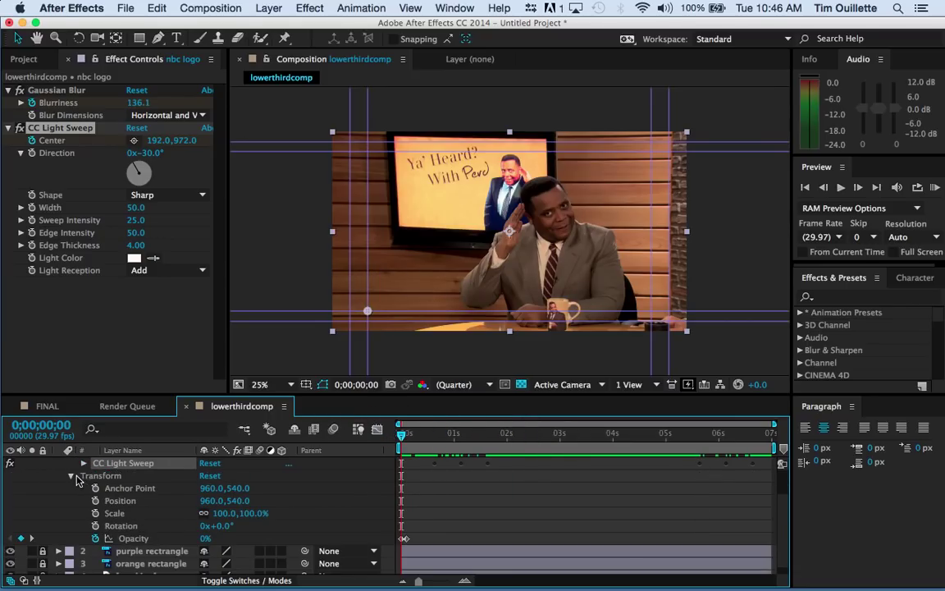
click(72, 477)
click(59, 464)
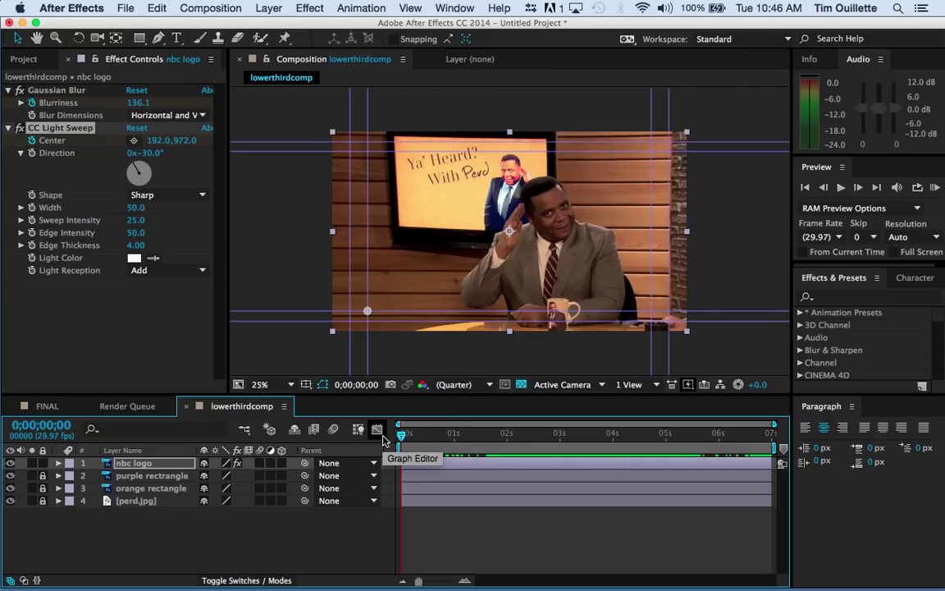
mouse_move(401, 435)
mouse_down()
mouse_move(759, 450)
mouse_move(400, 447)
mouse_up()
click(139, 565)
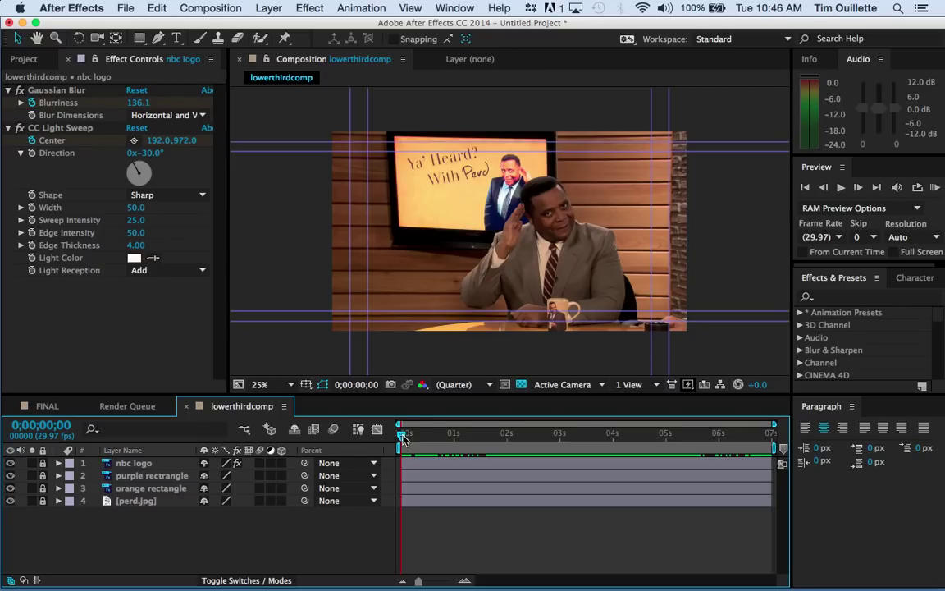
drag(402, 437, 675, 433)
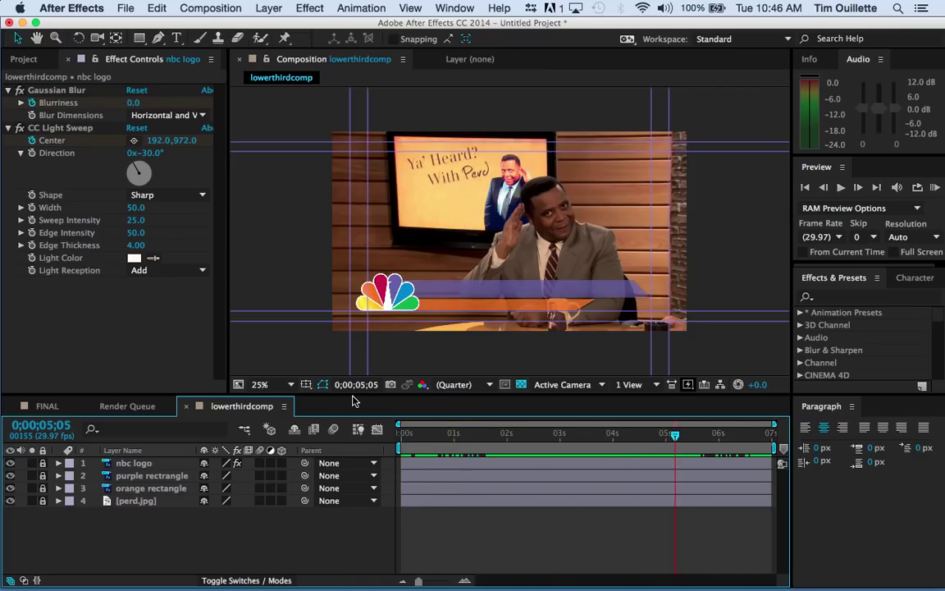
Create a new text layer with the anchor's name, correcting the typo.
click(176, 38)
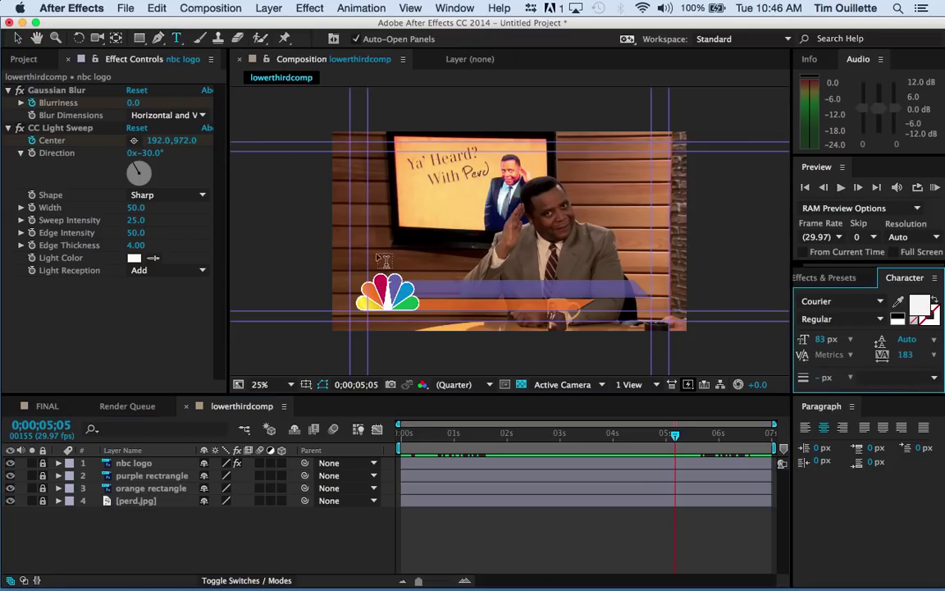
click(442, 288)
text(Perd Hapleuy)
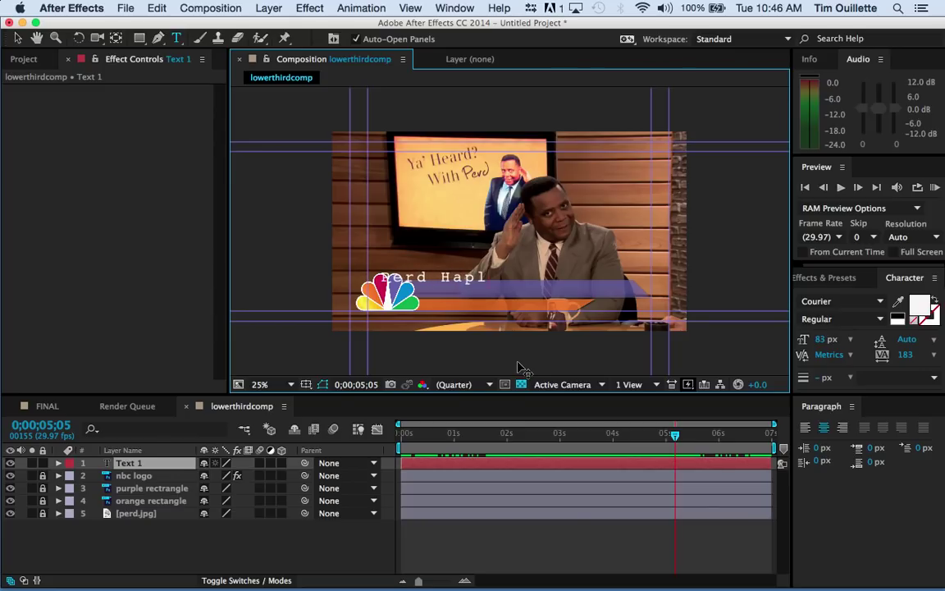
key(BackSpace)
key(BackSpace)
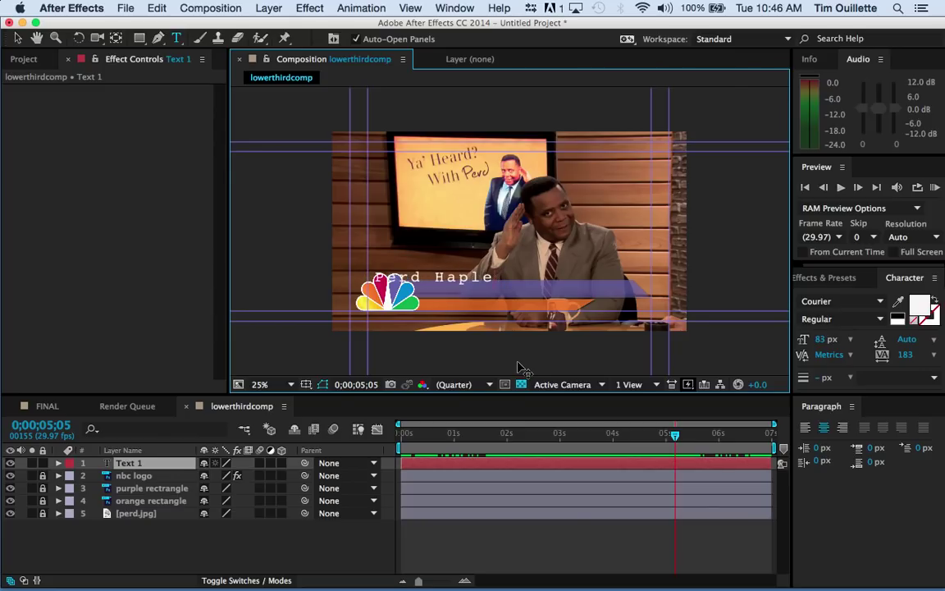
text(y)
Move the name text onto the purple bar beside the NBC logo.
click(20, 37)
drag(467, 283, 529, 293)
click(486, 348)
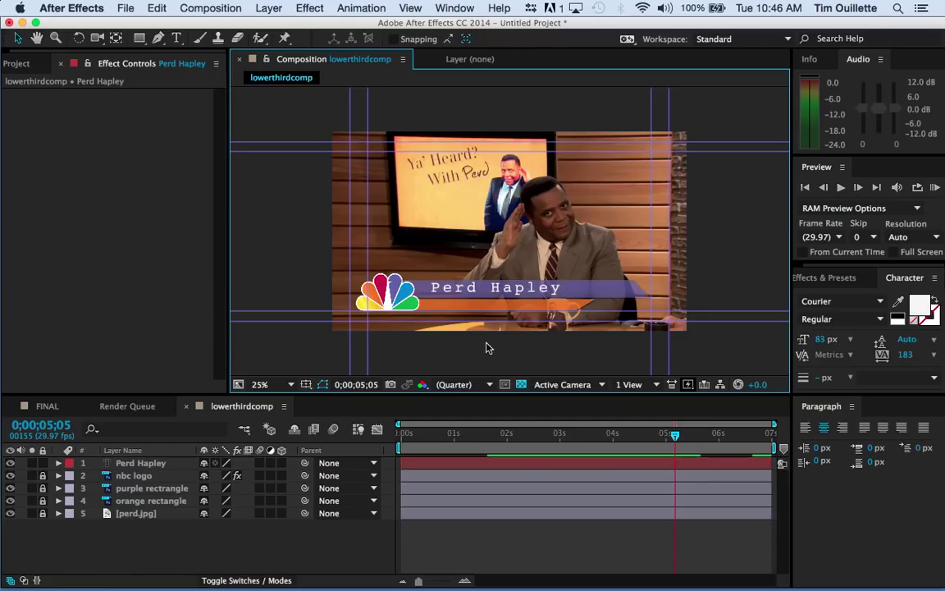
click(508, 296)
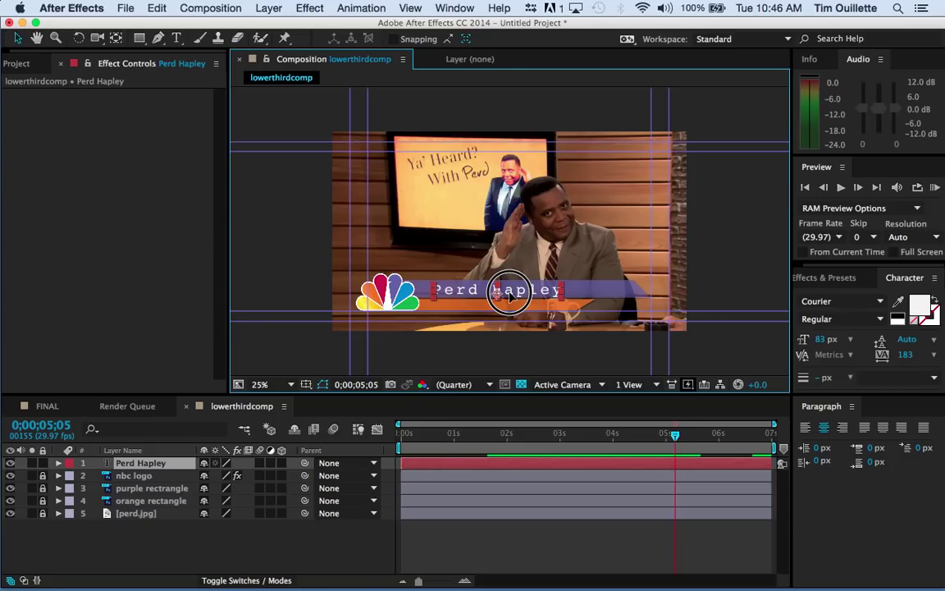
click(486, 350)
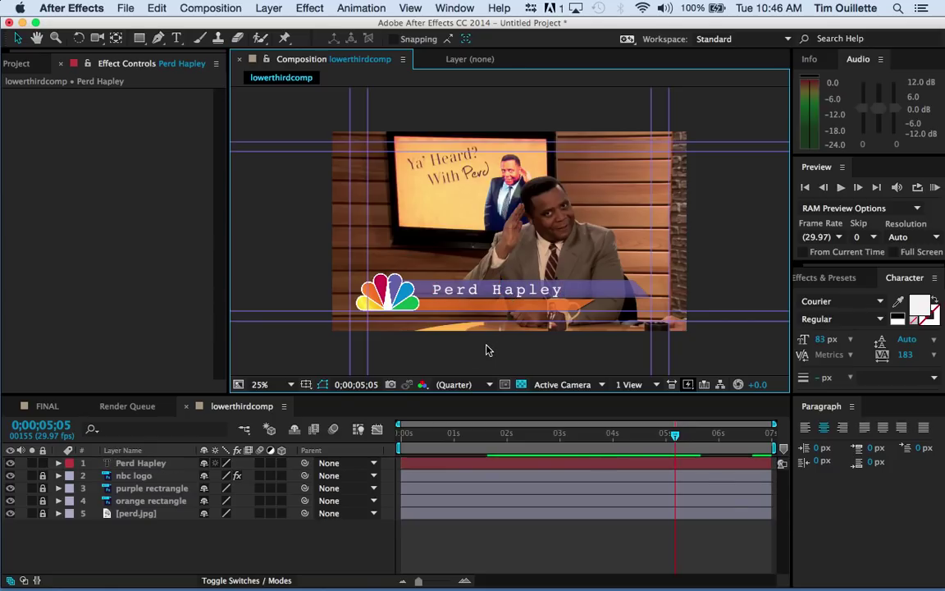
Create a second text layer reading 'News Anchor'.
click(177, 39)
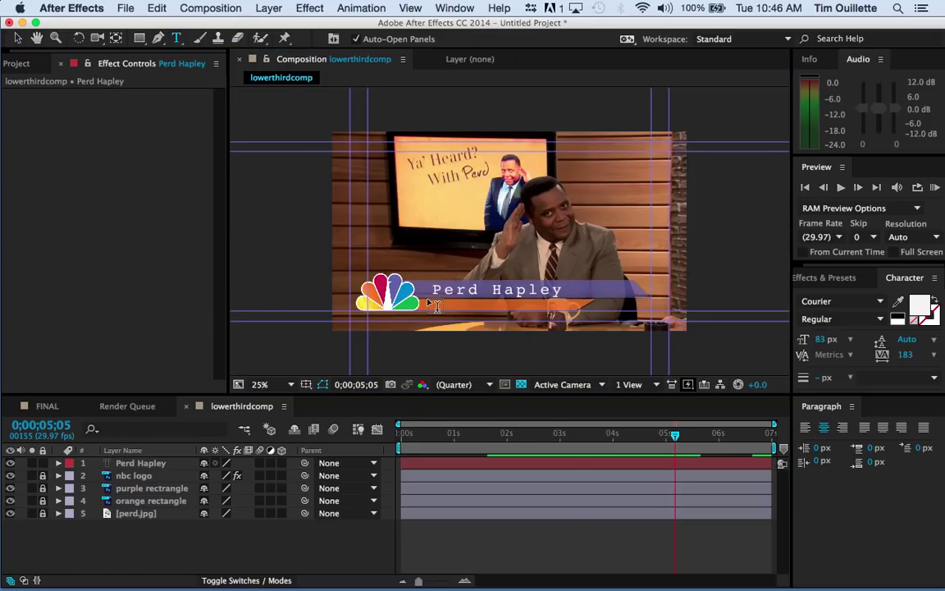
click(519, 370)
text(News Anch)
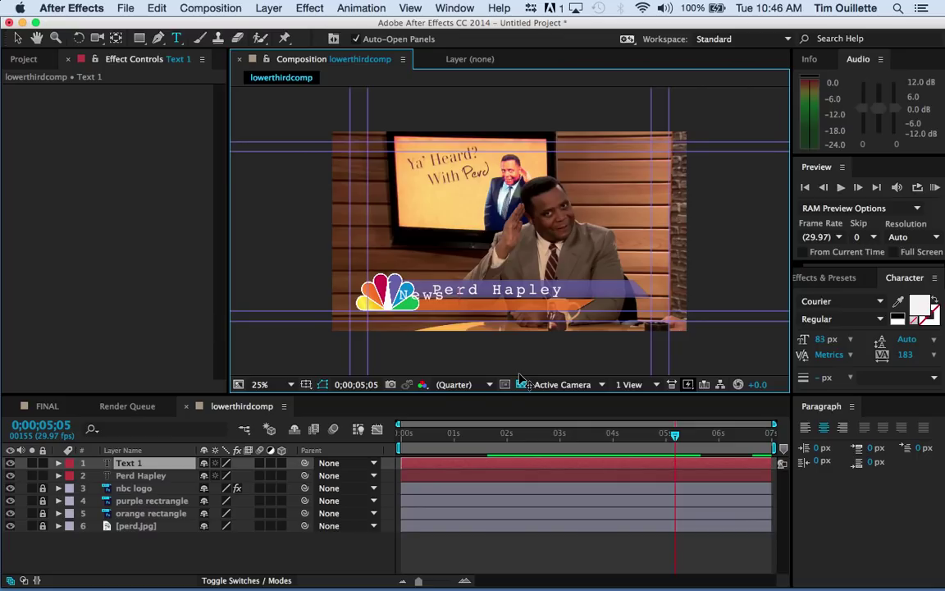
key(BackSpace)
key(BackSpace)
text(hor)
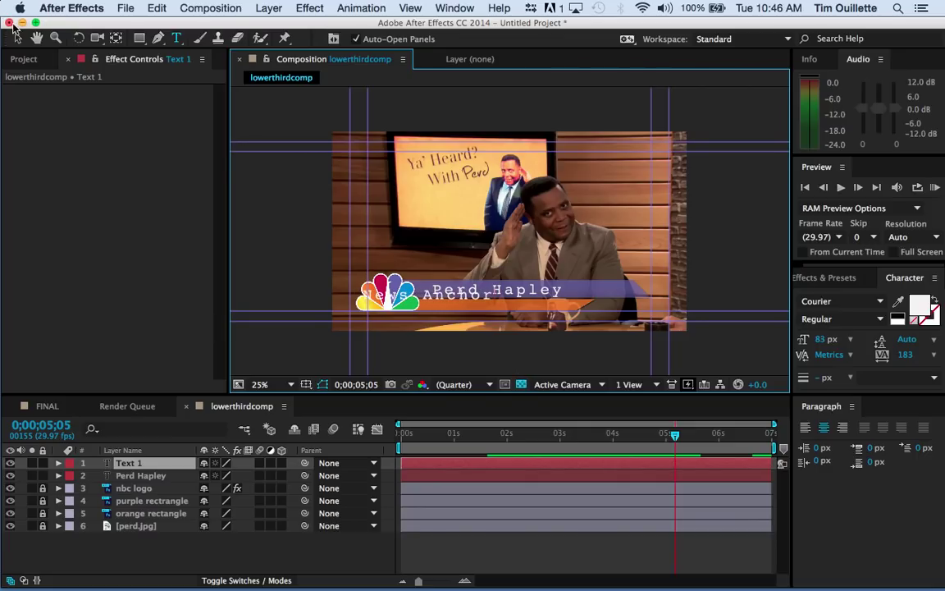
Set the News Anchor caption to 62 px with 248 tracking.
drag(824, 339, 816, 340)
click(484, 295)
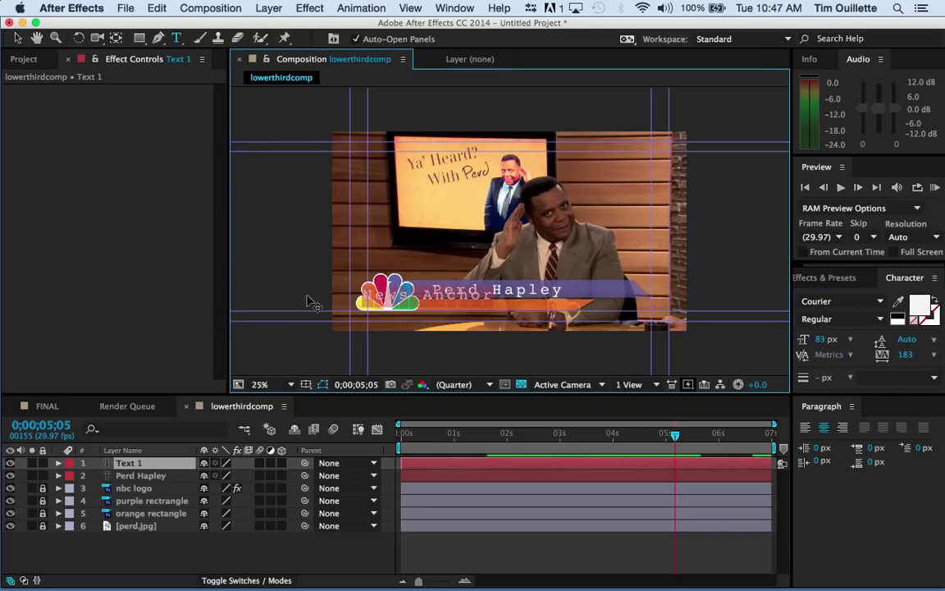
drag(823, 339, 800, 338)
drag(905, 355, 928, 347)
key(v)
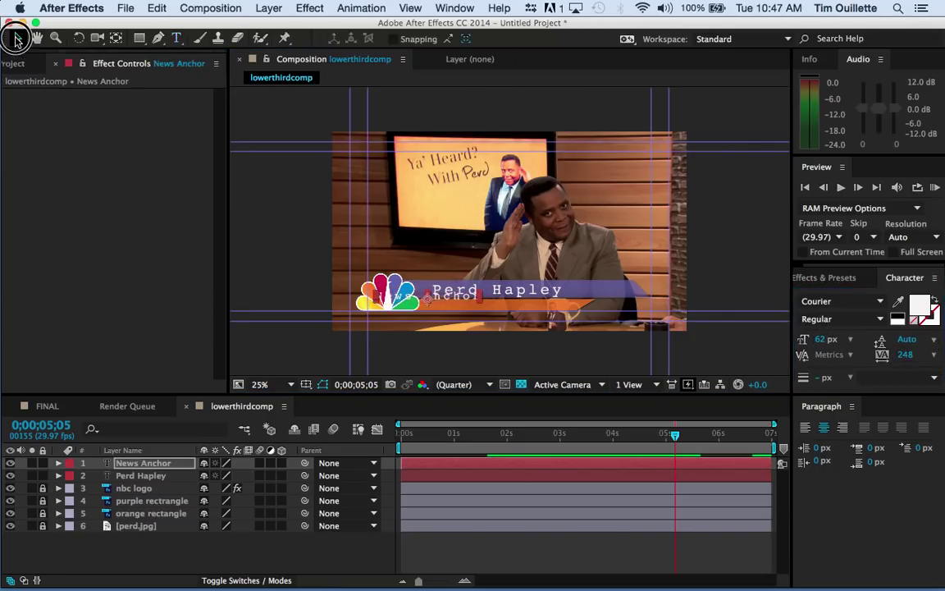
Nudge News Anchor down and right so it sits beneath the name.
click(449, 295)
key(shift+Down)
key(shift+Down)
key(shift+Down)
key(shift+Down)
key(shift+Down)
key(shift+Right)
key(shift+Right)
key(shift+Right)
key(shift+Right)
key(shift+Right)
key(shift+Right)
key(shift+Right)
key(shift+Right)
key(shift+Right)
key(shift+Right)
key(shift+Right)
key(shift+Right)
key(shift+Right)
key(shift+Right)
key(shift+Right)
key(shift+Right)
key(shift+Right)
key(shift+Right)
key(shift+Right)
key(shift+Right)
key(shift+Right)
key(shift+Right)
key(shift+Right)
key(shift+Right)
key(shift+Right)
key(shift+Right)
key(shift+Right)
key(shift+Right)
key(shift+Right)
key(shift+Right)
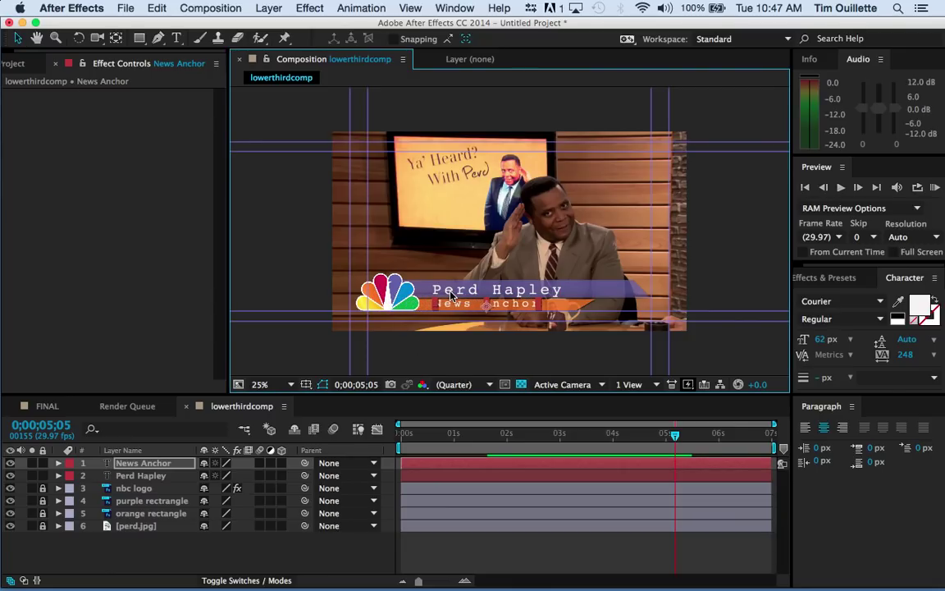
key(shift+Down)
key(shift+Right)
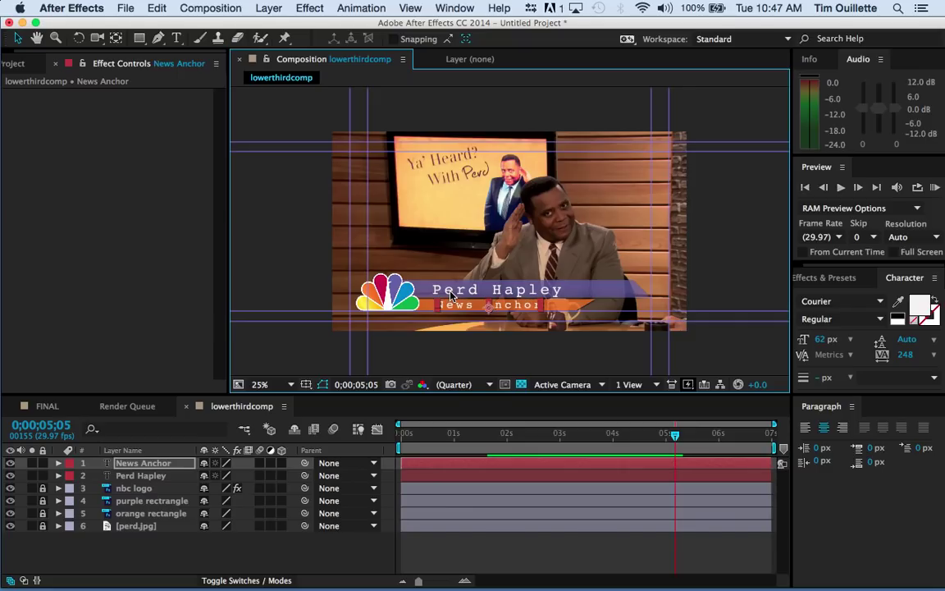
key(shift+Right)
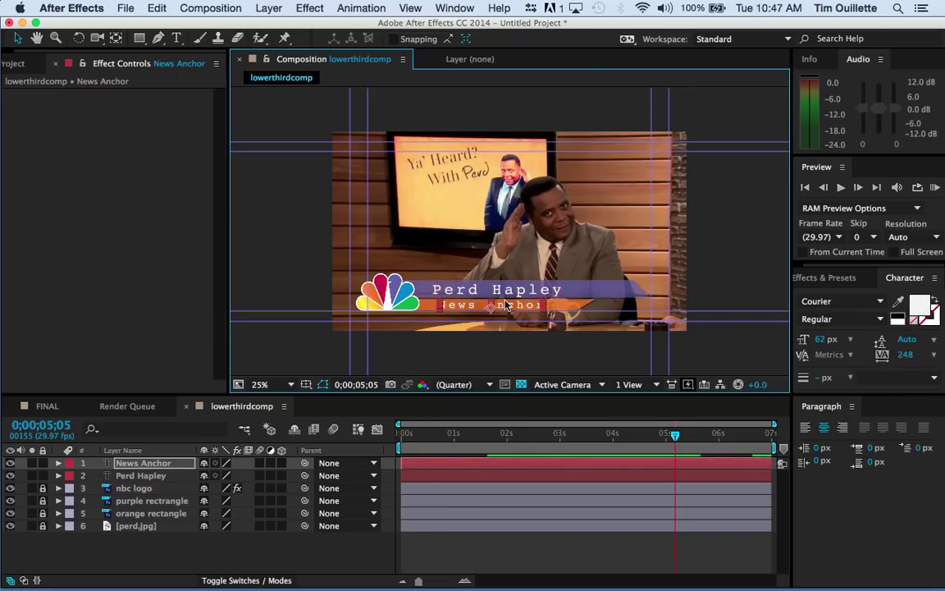
Make the News Anchor text black and preview the animation from the start.
double_click(533, 307)
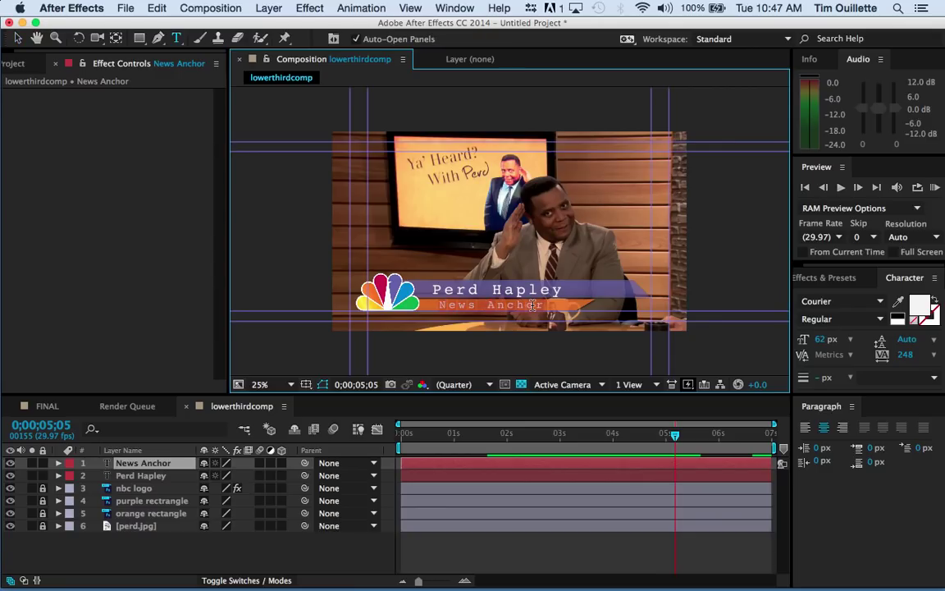
click(918, 305)
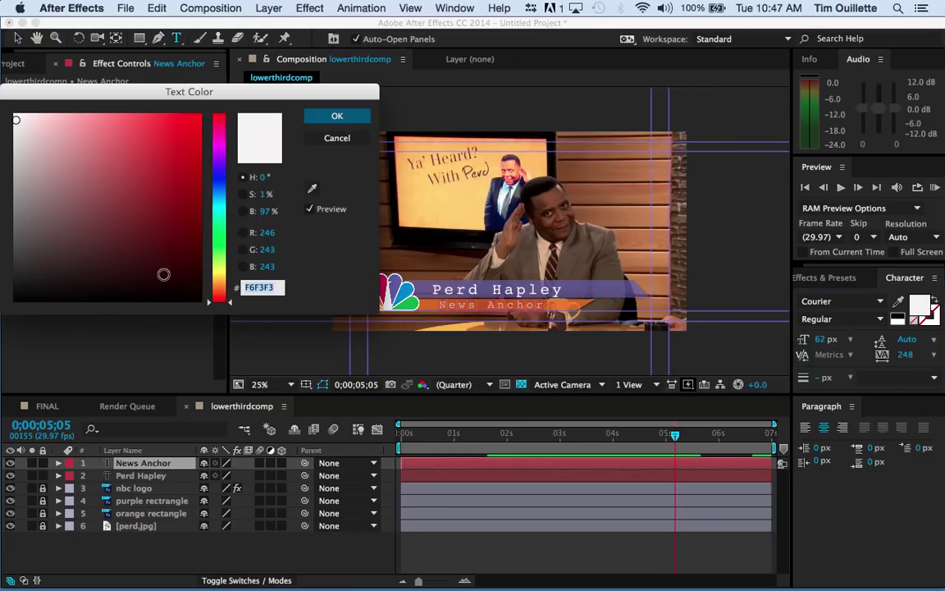
drag(166, 277, 210, 312)
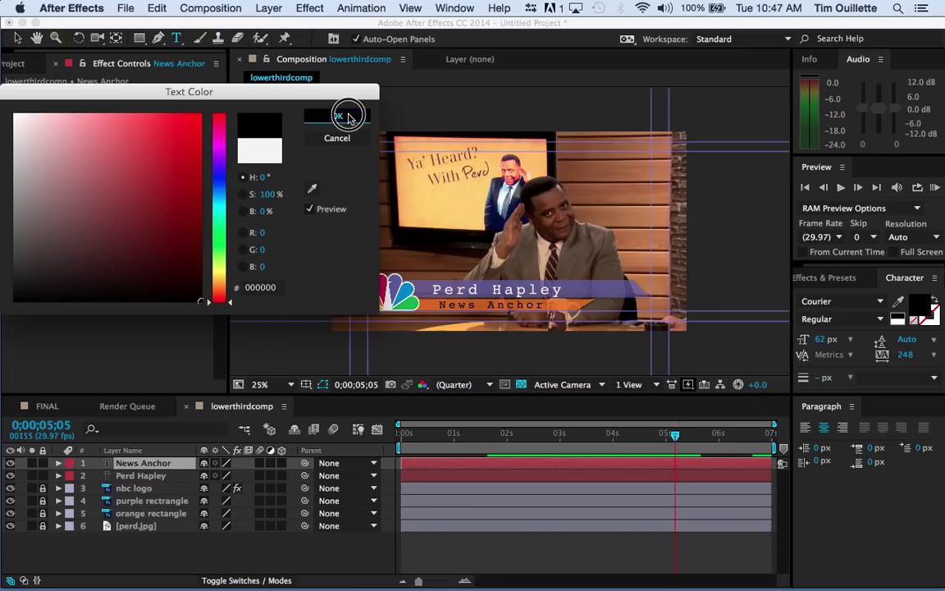
click(344, 115)
click(19, 39)
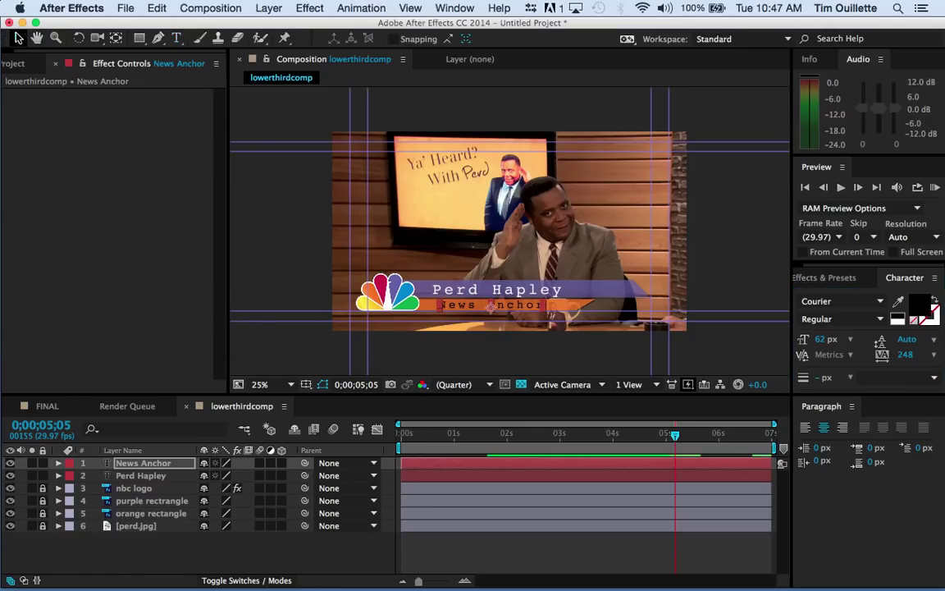
drag(675, 436, 511, 458)
click(140, 477)
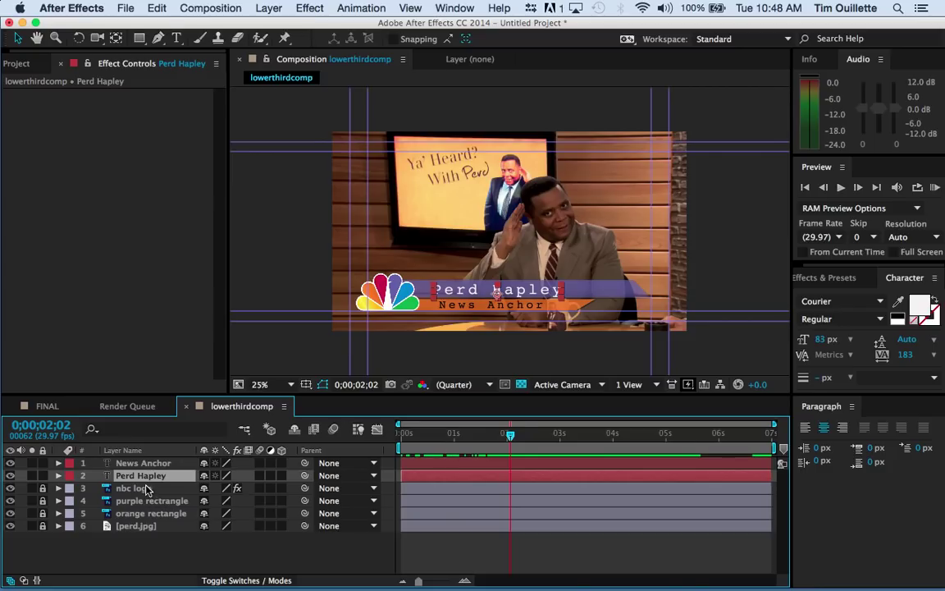
drag(508, 435, 529, 444)
click(359, 8)
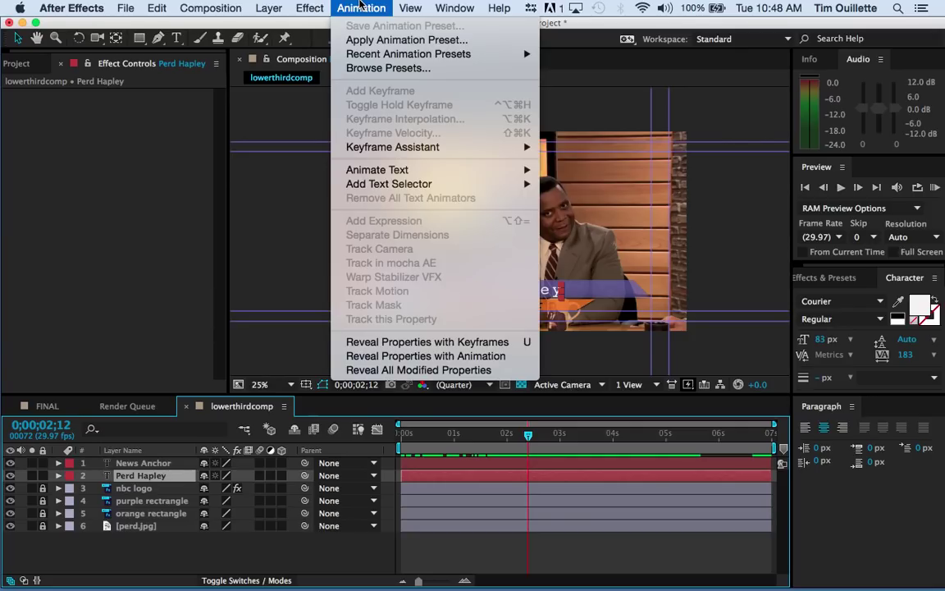
click(373, 69)
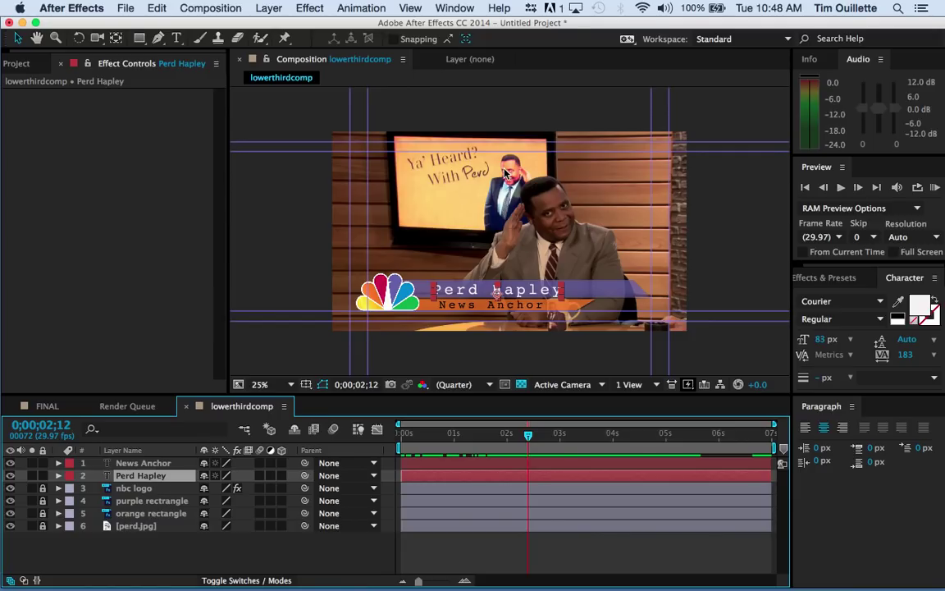
mouse_move(512, 581)
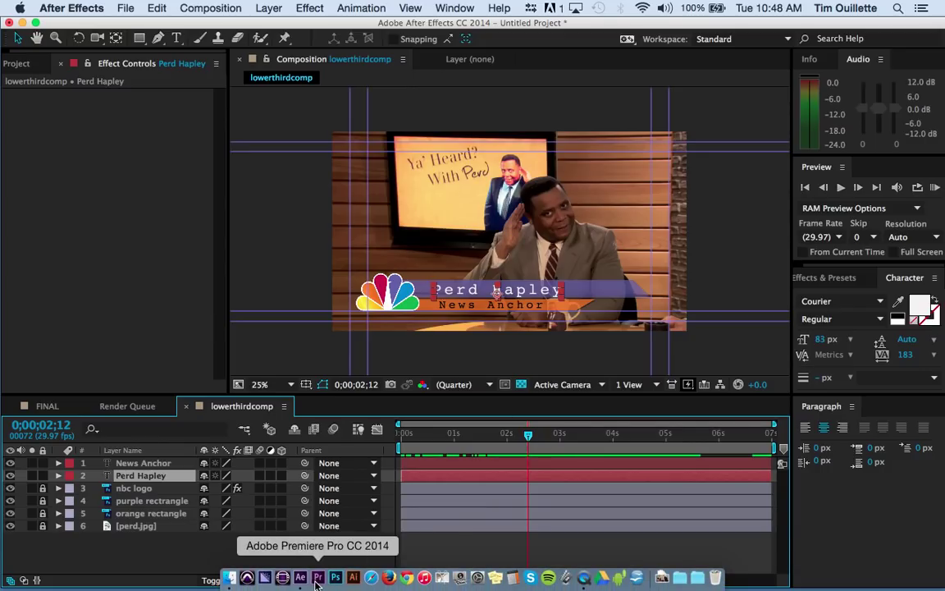
drag(528, 438, 491, 395)
click(159, 465)
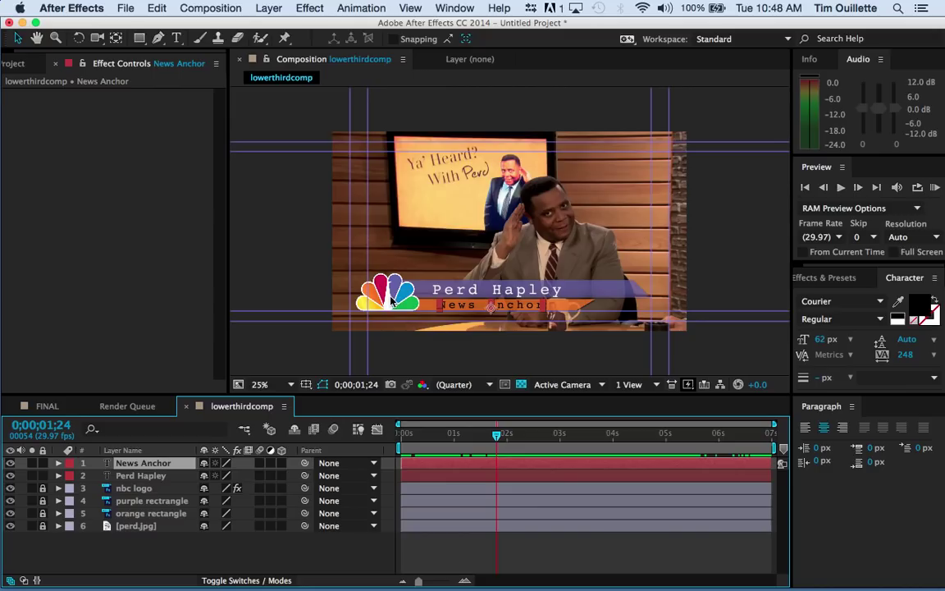
Unlock the nbc logo layer and select its Gaussian Blur and CC Light Sweep effects.
click(43, 489)
click(58, 489)
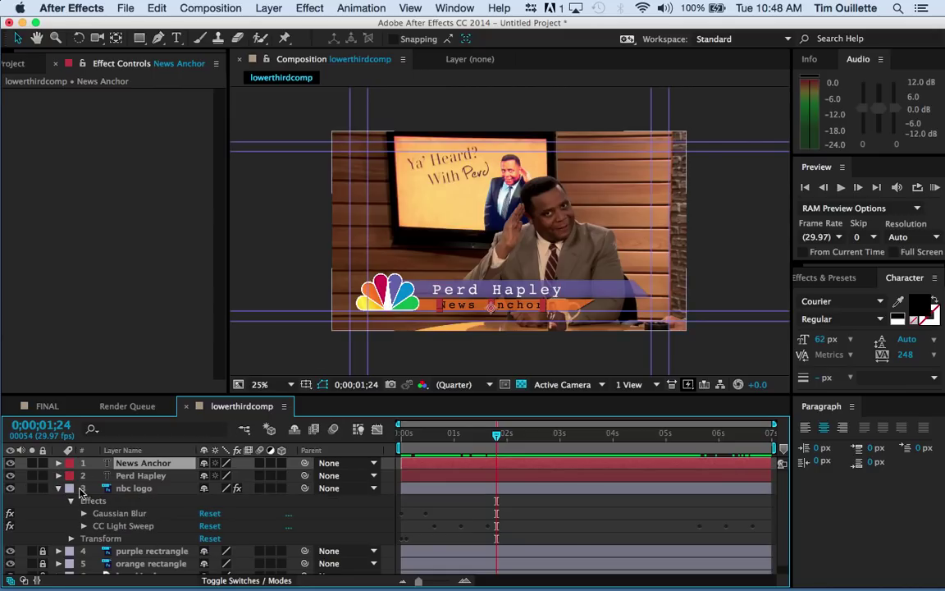
click(119, 489)
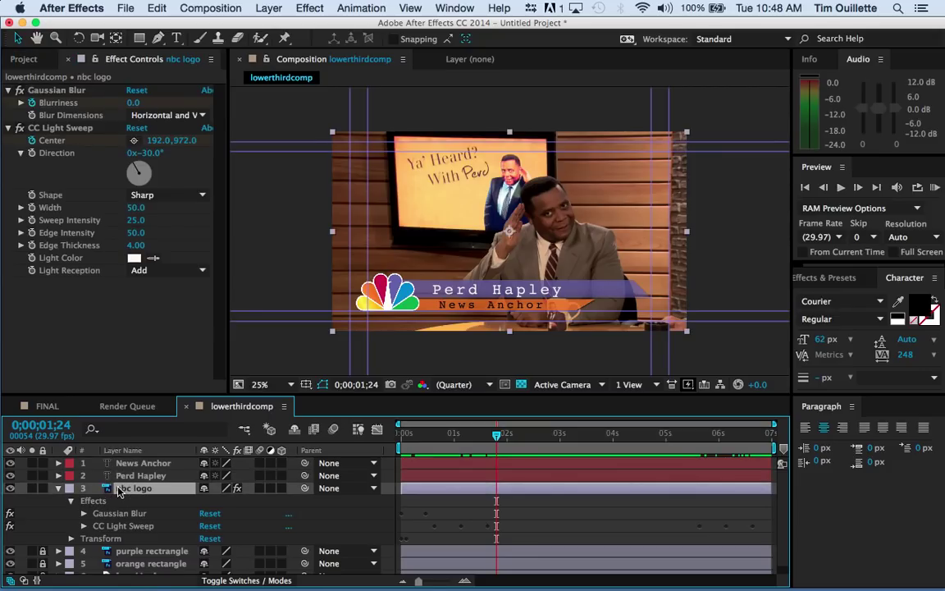
click(115, 513)
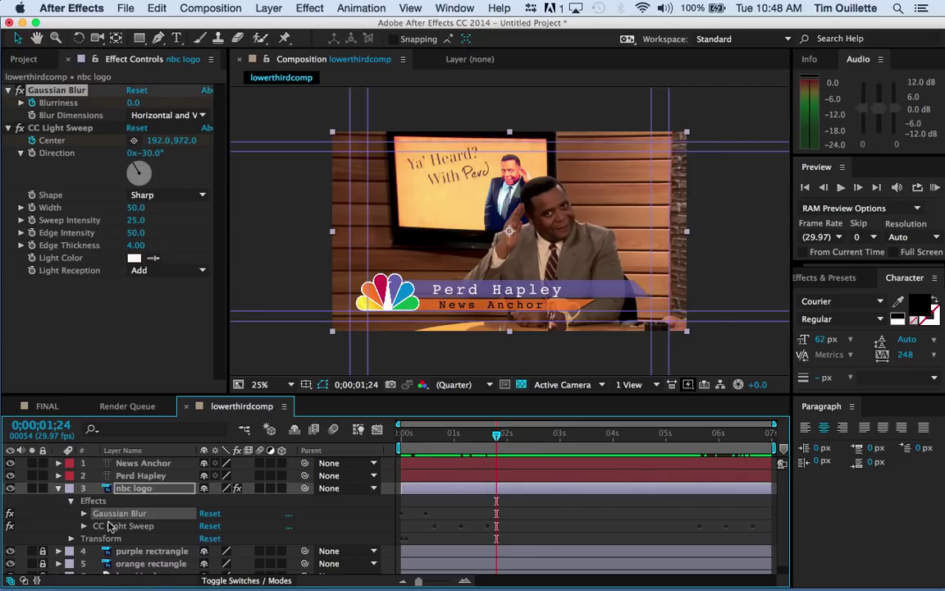
shift+click(112, 526)
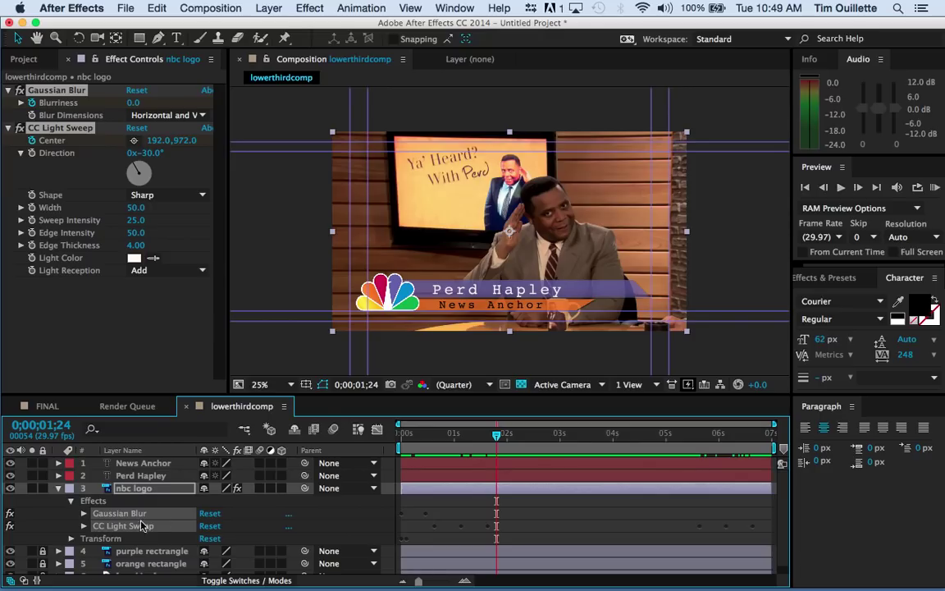
drag(497, 436, 400, 435)
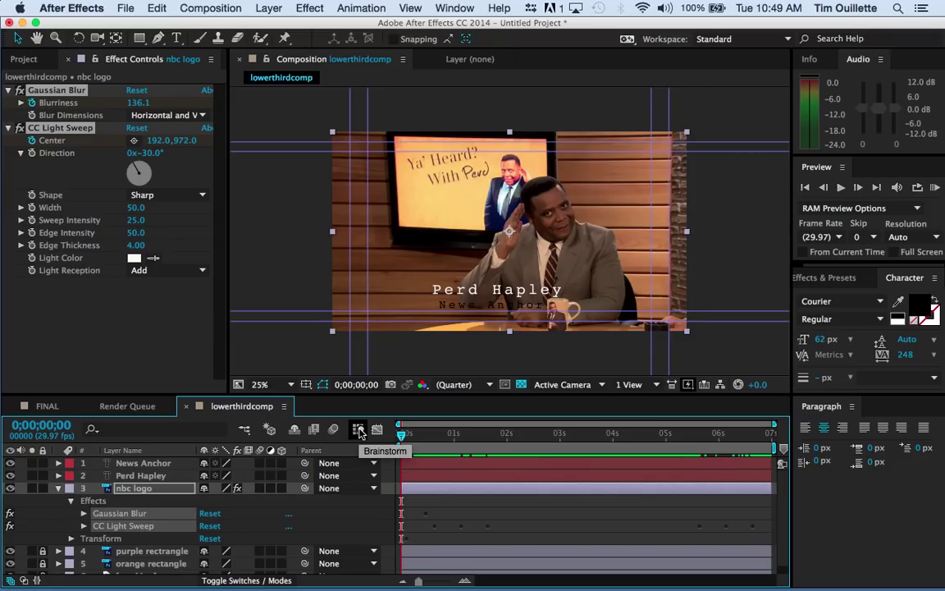
Paste the logo's blur and light-sweep effects onto the name text layer and preview.
click(141, 476)
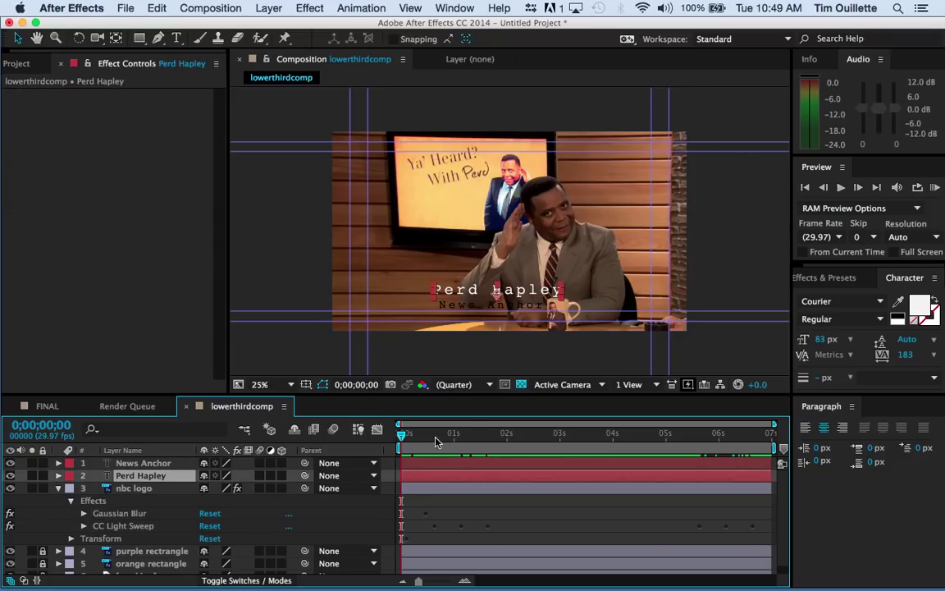
drag(402, 436, 440, 447)
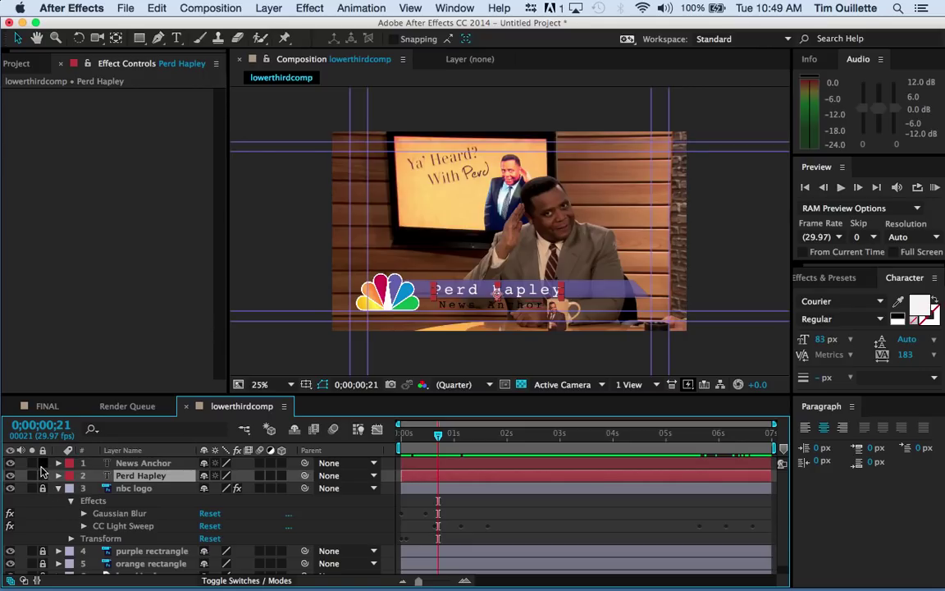
click(37, 417)
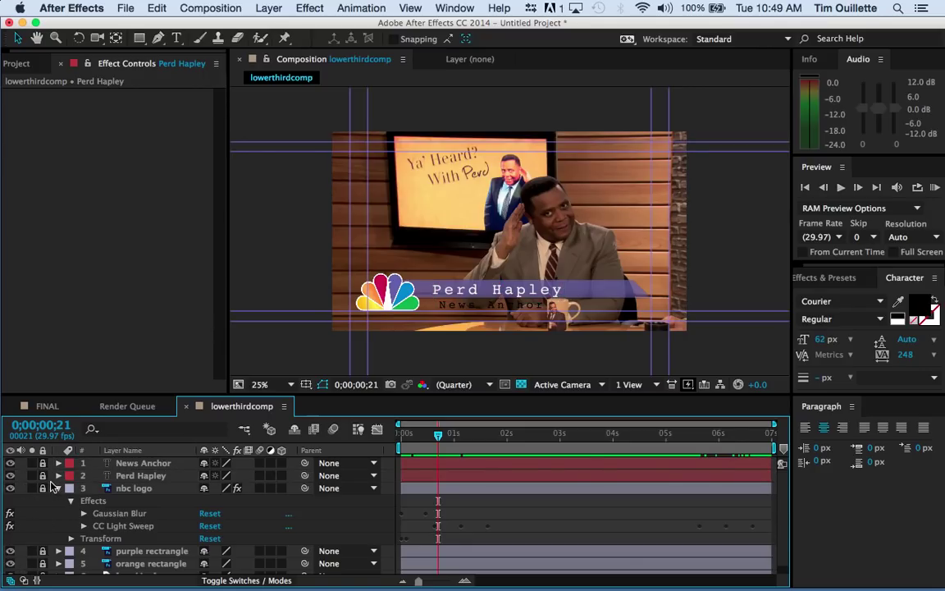
click(128, 478)
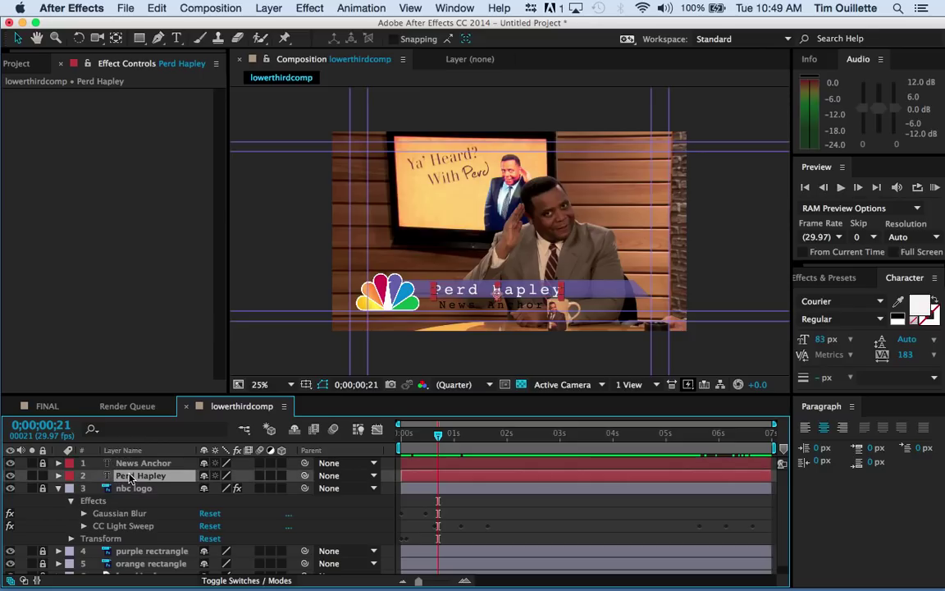
click(58, 477)
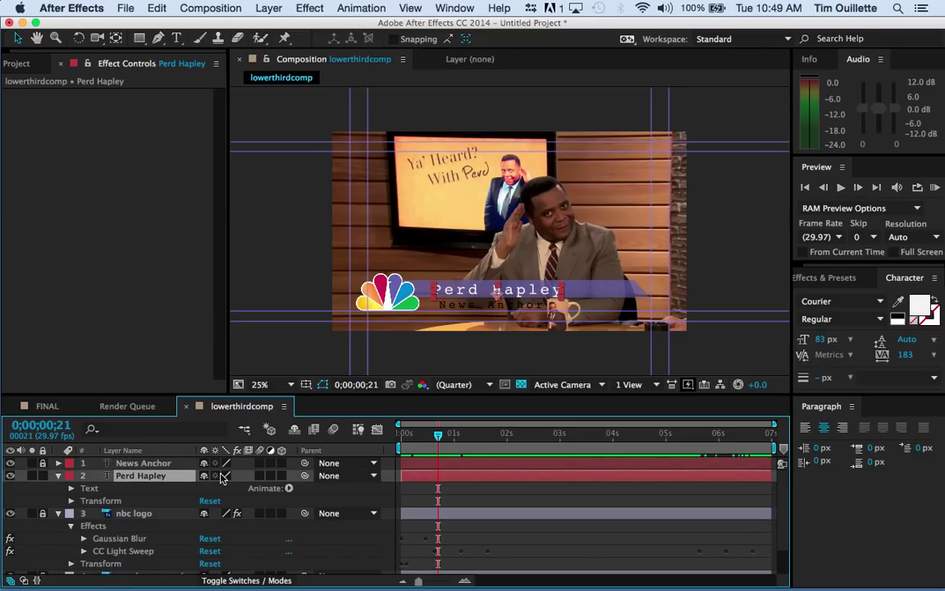
key(super+v)
drag(438, 436, 419, 435)
key(KP_0)
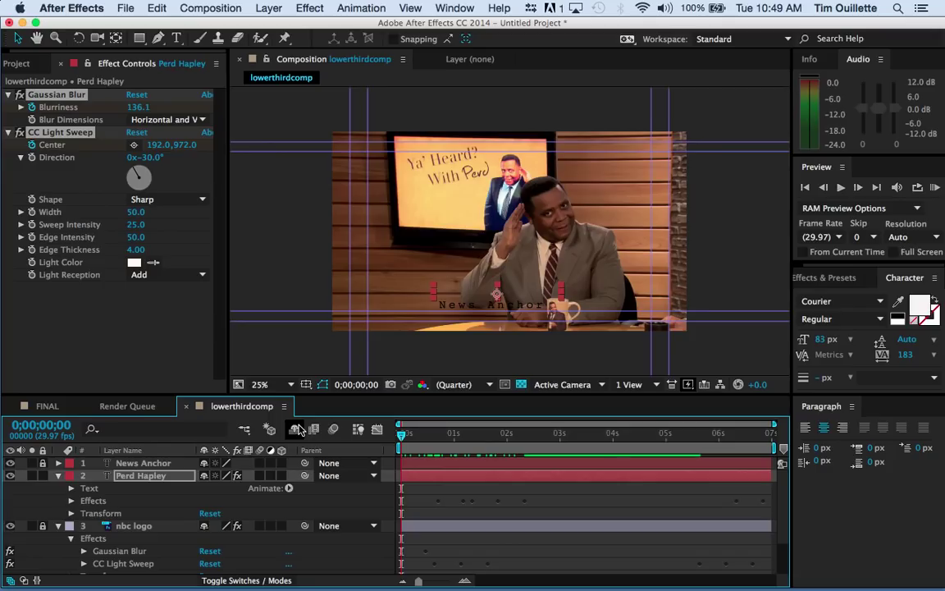
Lock the name layer, then paste Gaussian Blur and CC Light Sweep onto News Anchor at its entry frame.
click(57, 476)
click(42, 476)
click(58, 463)
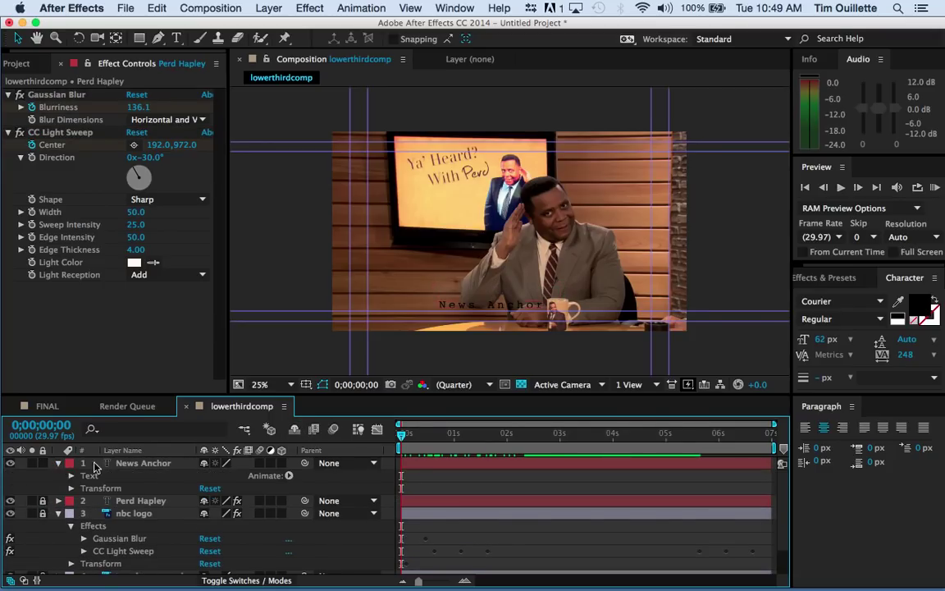
click(136, 463)
drag(404, 440, 439, 446)
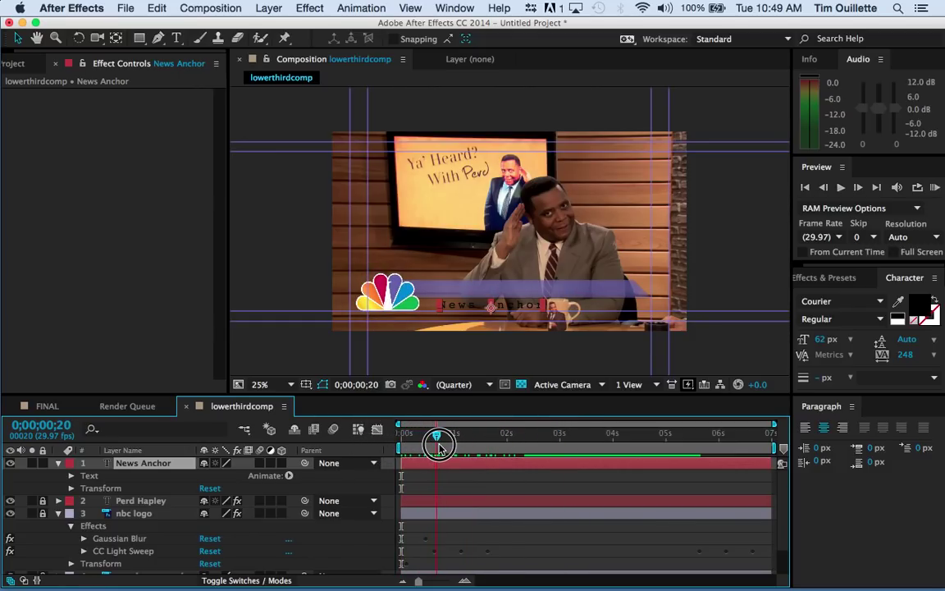
key(cmd+v)
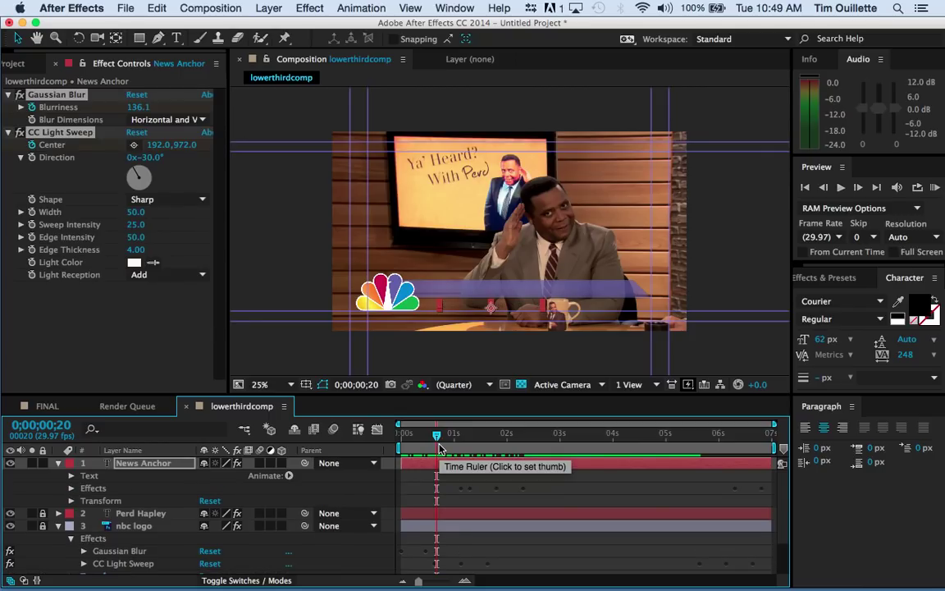
drag(380, 445, 604, 435)
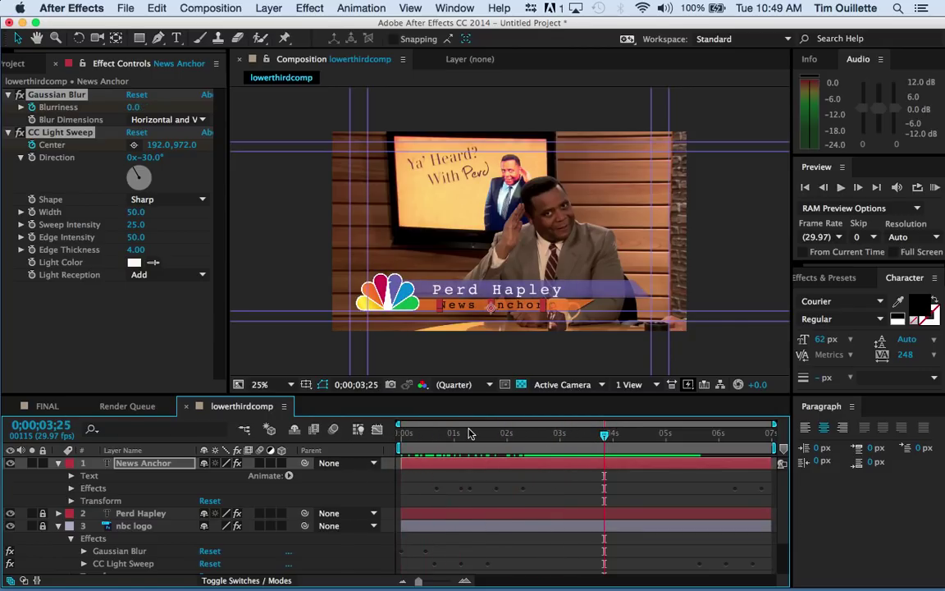
click(59, 463)
Unlock all layers, lock perd.jpg, and select the five graphic layers.
click(58, 489)
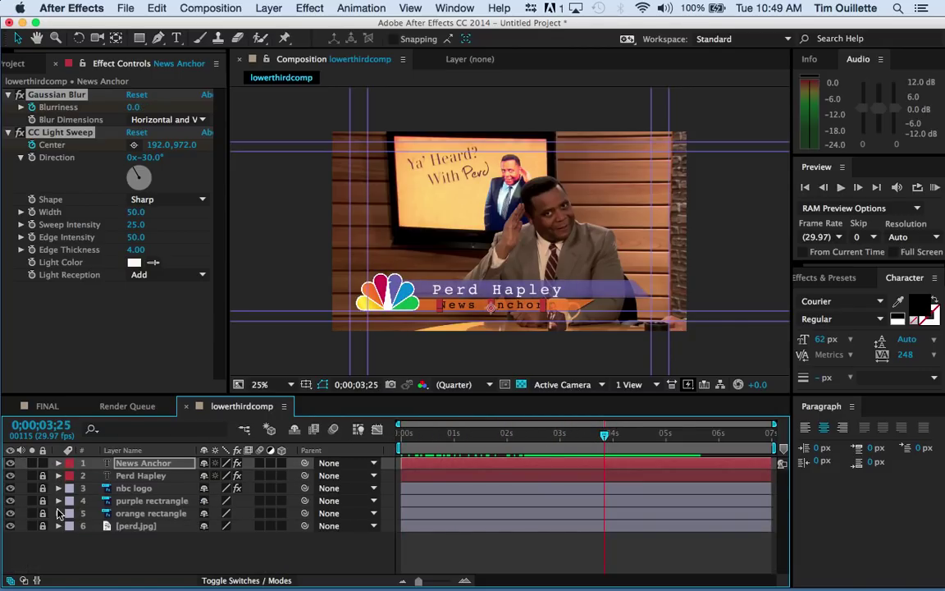
drag(603, 433, 558, 420)
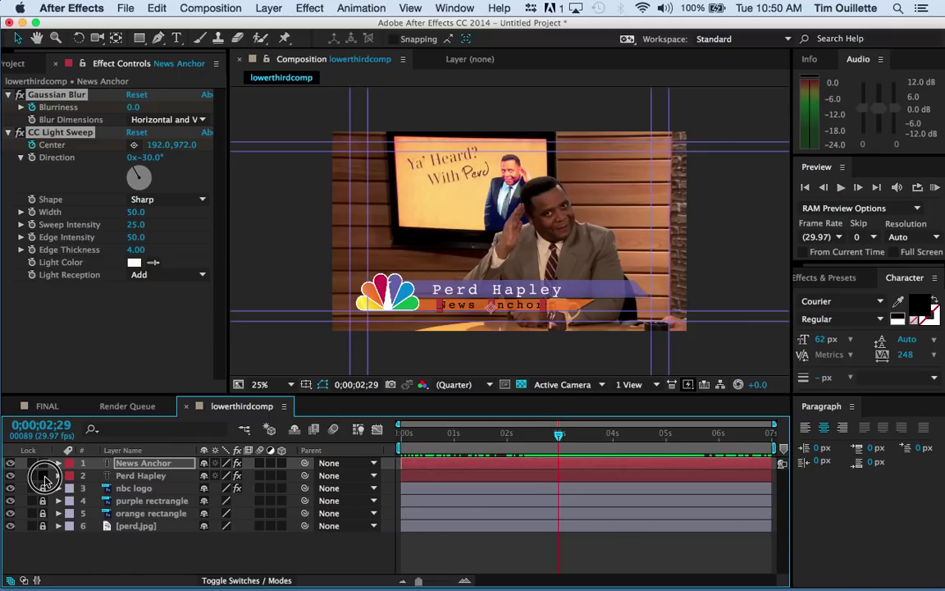
drag(43, 475, 44, 532)
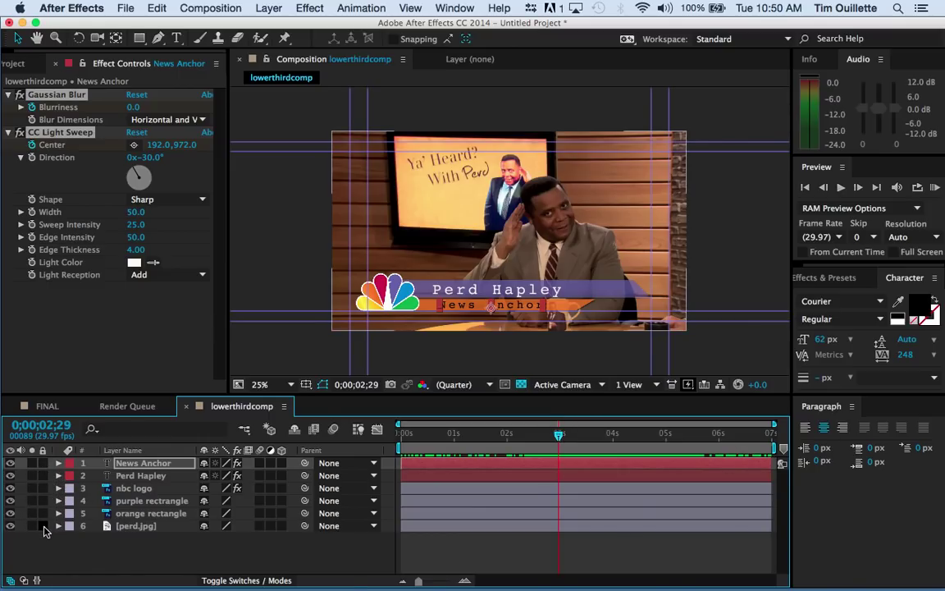
click(42, 526)
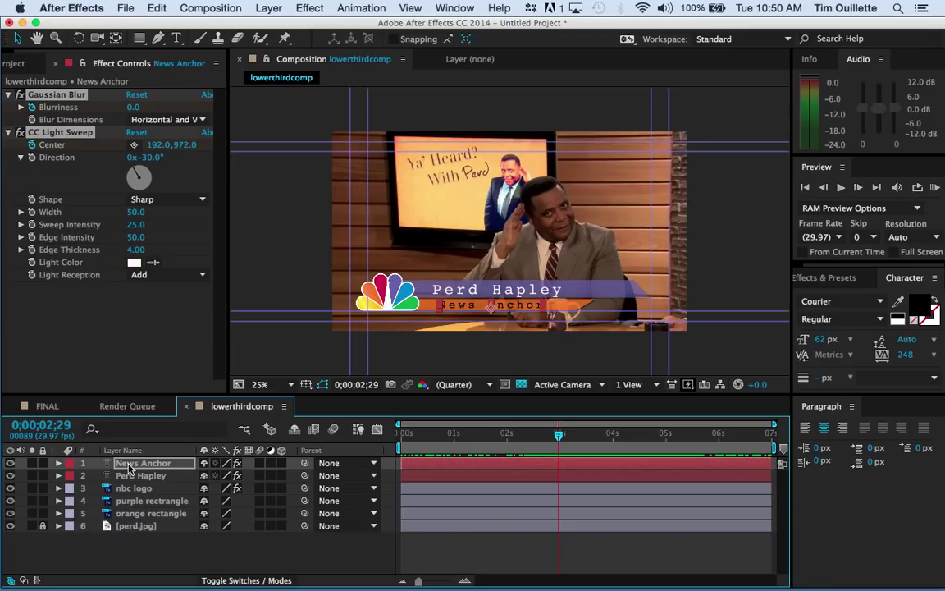
shift+click(127, 476)
shift+click(130, 489)
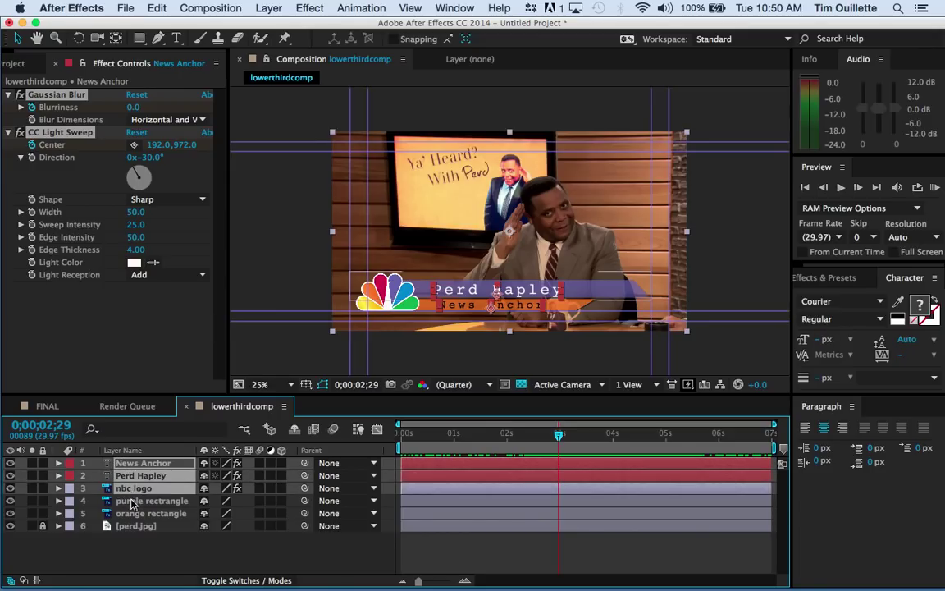
shift+click(131, 500)
shift+click(133, 515)
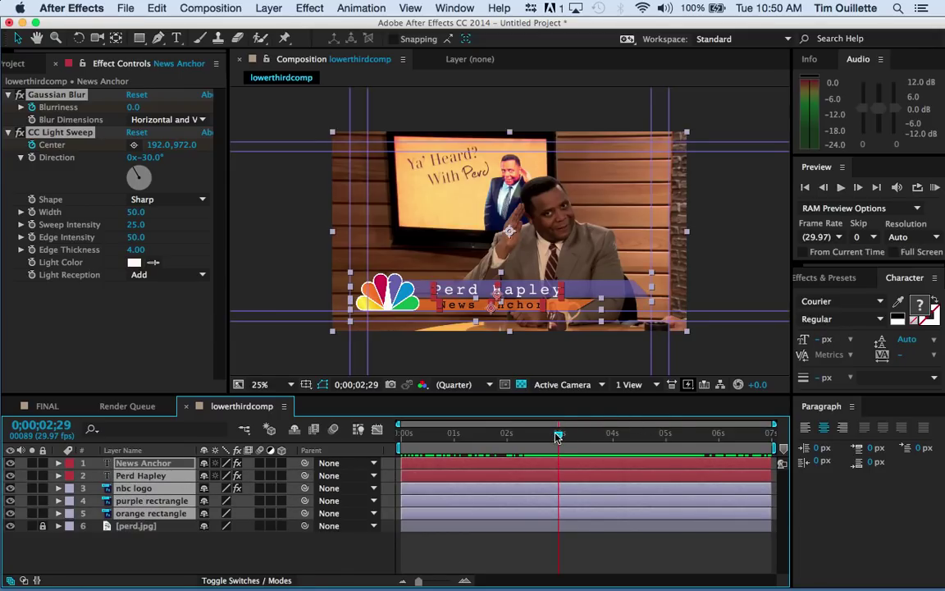
Keyframe Opacity near the end and lower it to about 1% at the last frame.
key(End)
drag(636, 435, 746, 449)
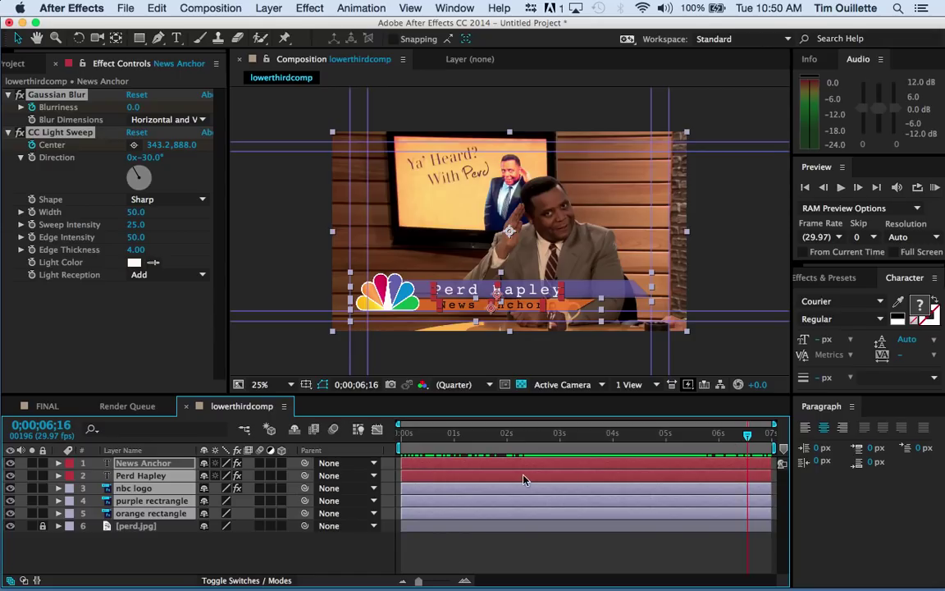
click(58, 464)
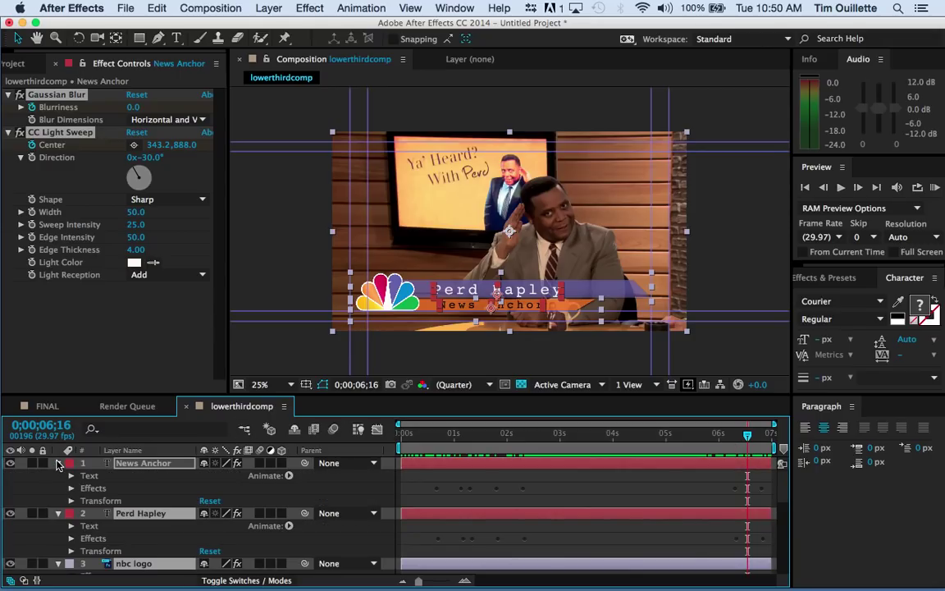
click(70, 501)
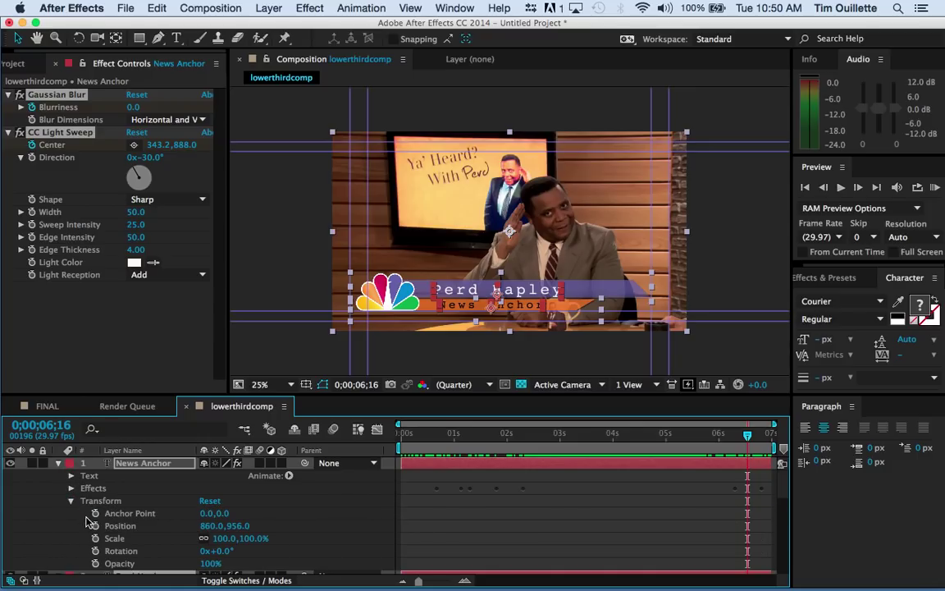
scroll(88, 522, down, 2)
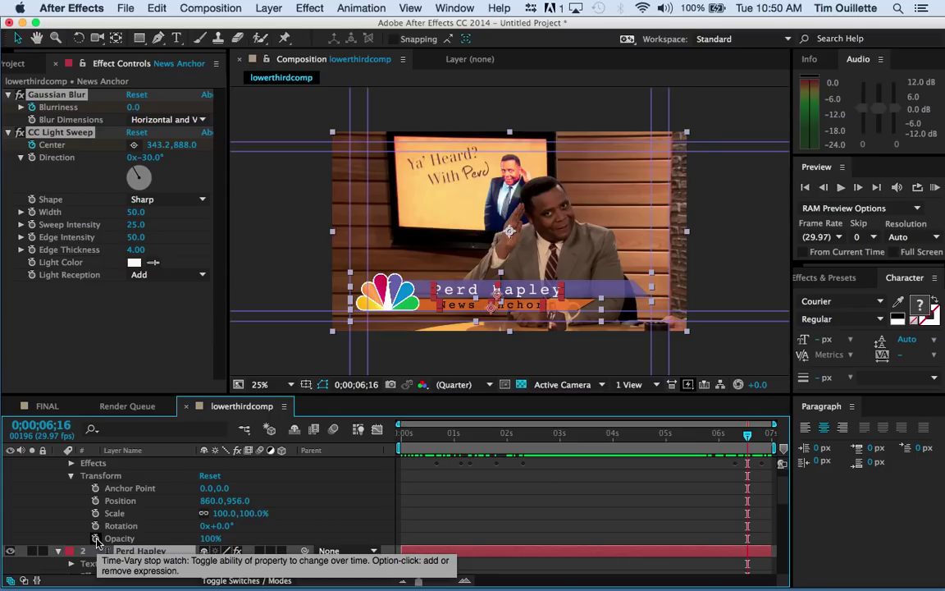
click(95, 539)
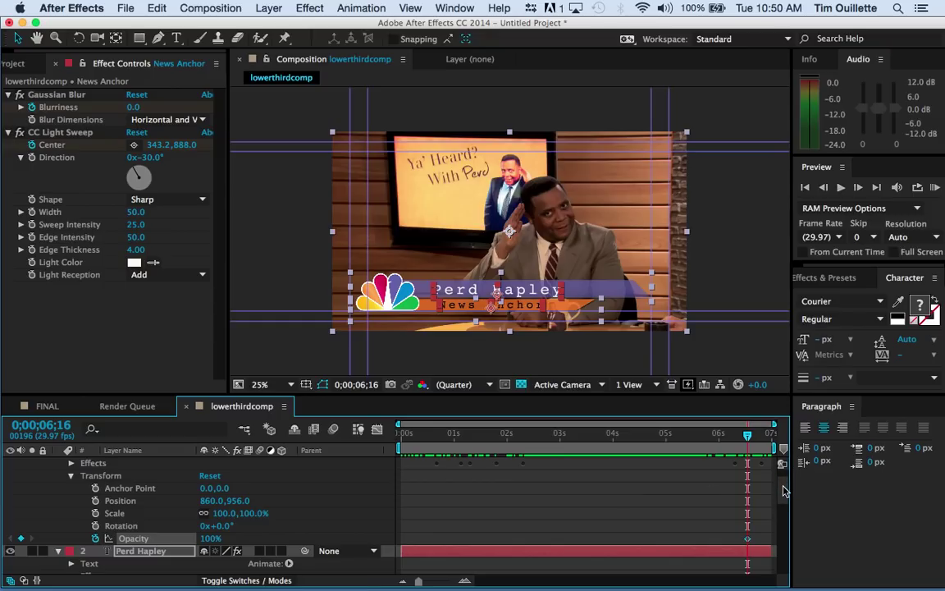
drag(783, 489, 782, 441)
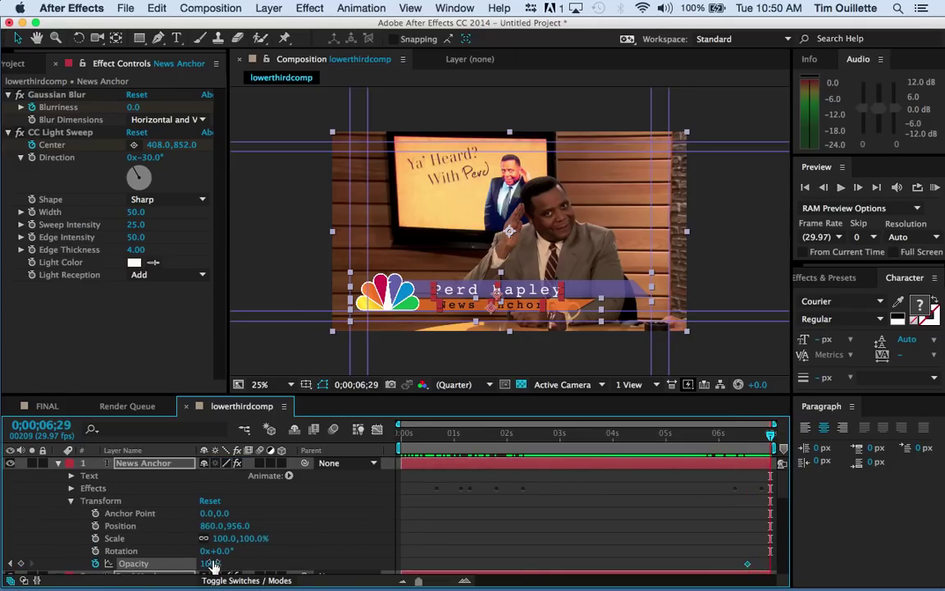
drag(210, 564, 82, 563)
drag(769, 437, 386, 435)
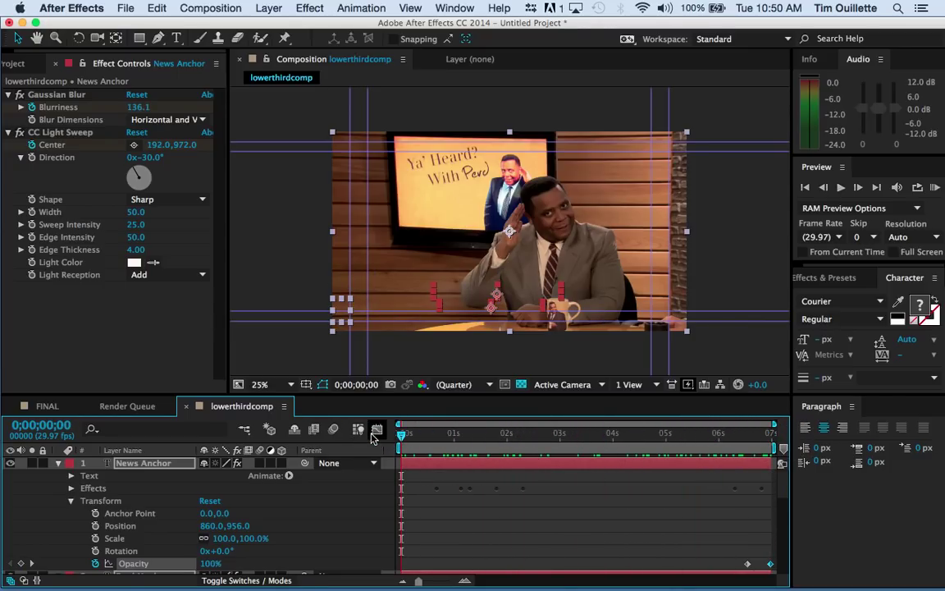
drag(302, 26, 316, 10)
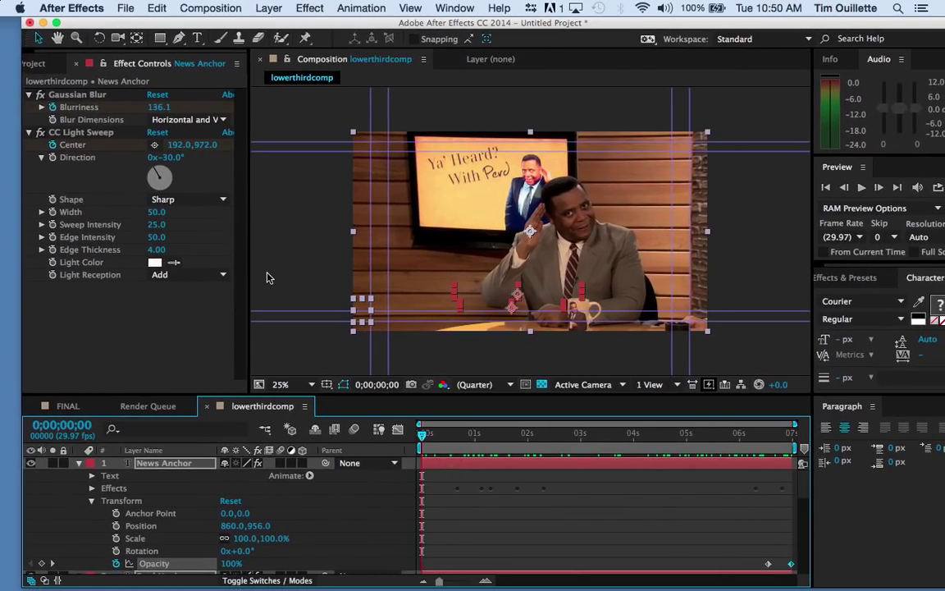
Save the project with Cmd+S under the name 'lowerthird' in the Desktop folder.
key(super+s)
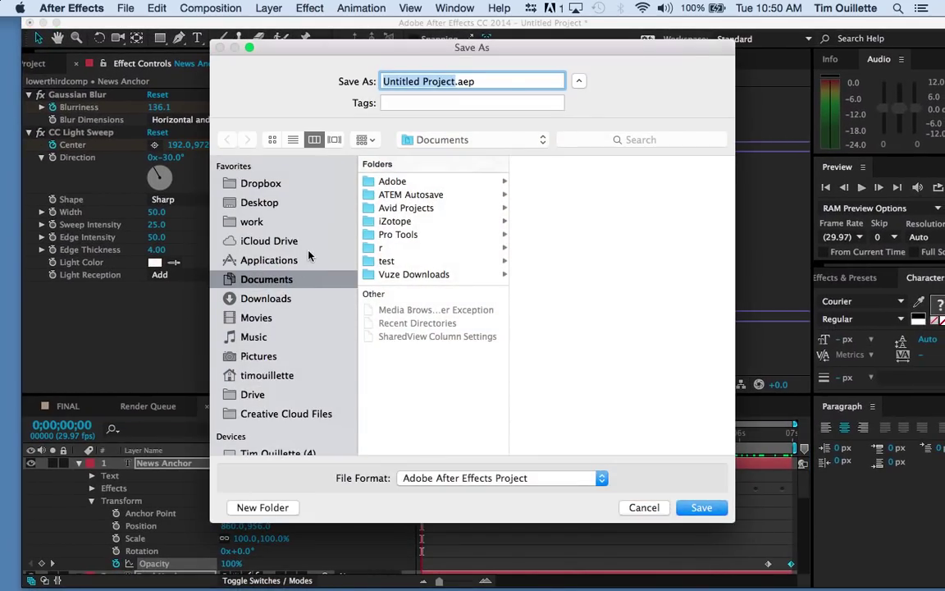
text(lowerthird)
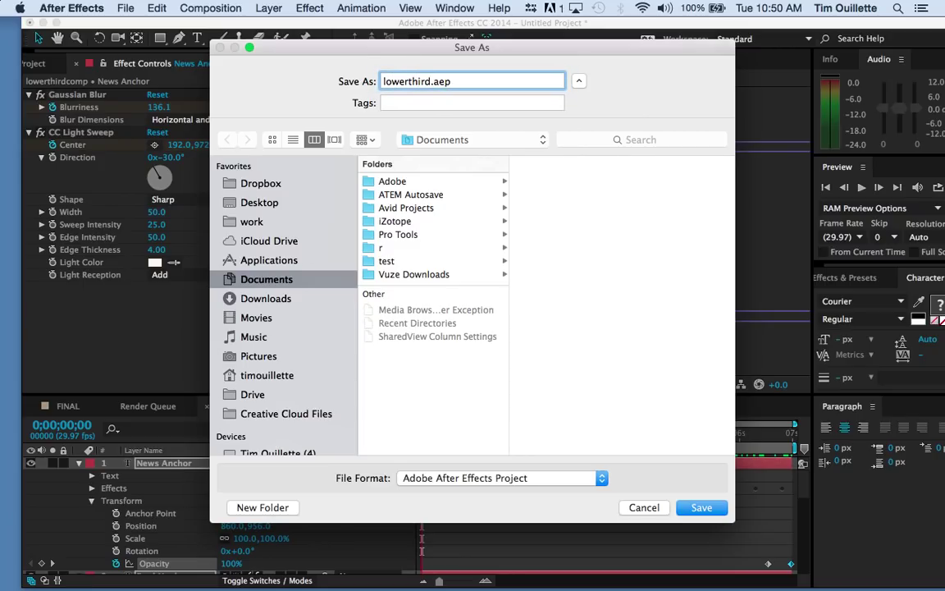
click(248, 202)
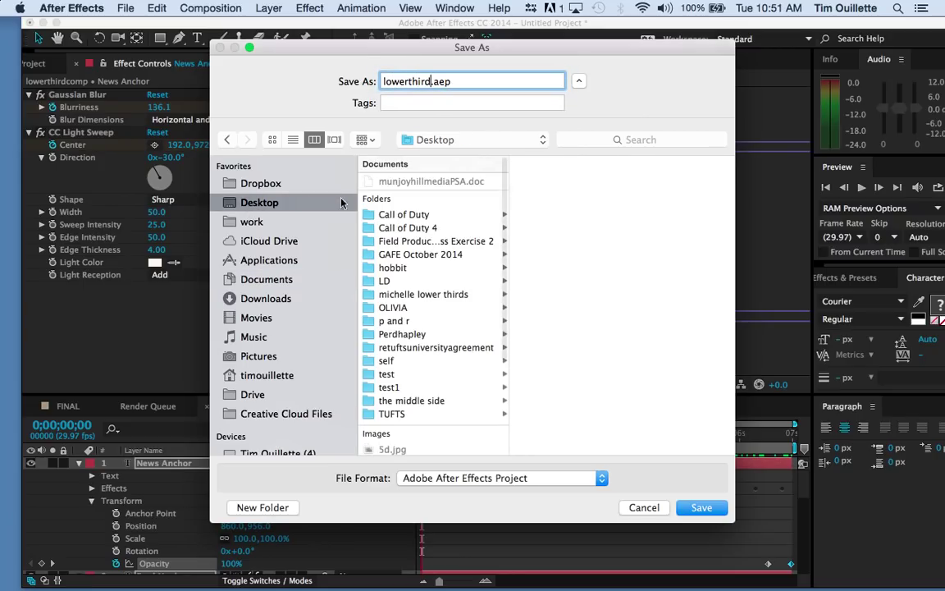
click(700, 508)
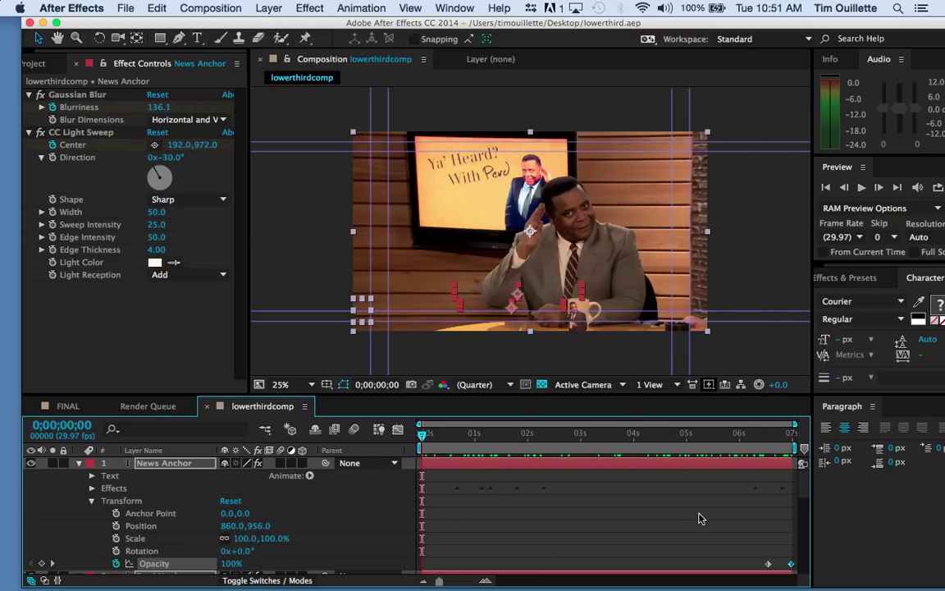